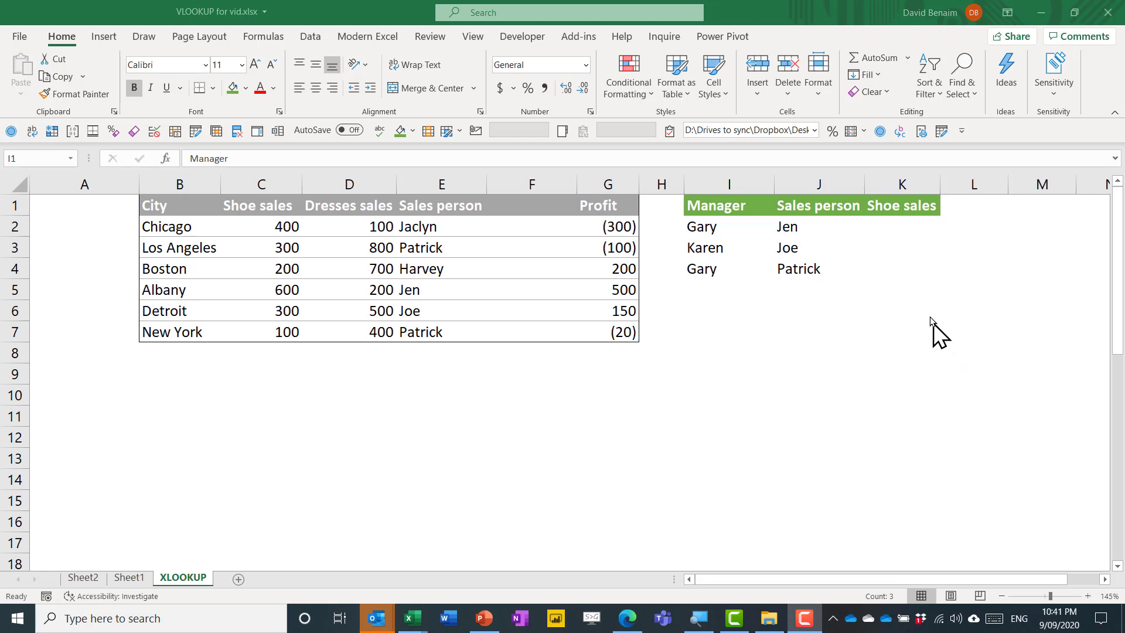
Enter trial formulas =C5 in K2 and =C6 in K3
click(903, 222)
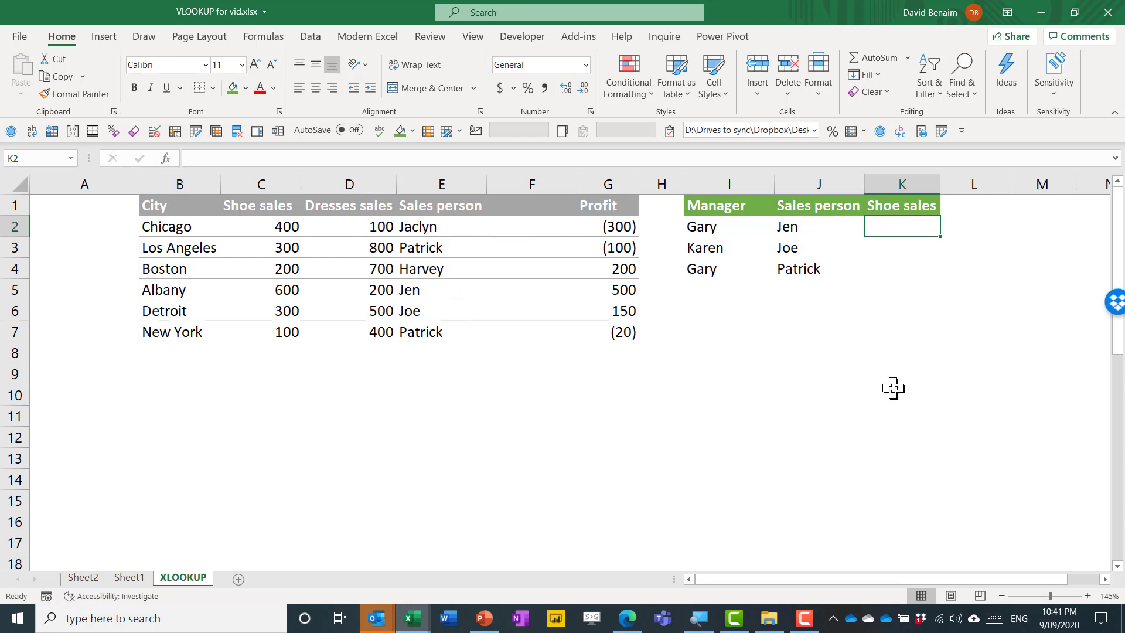
text(=)
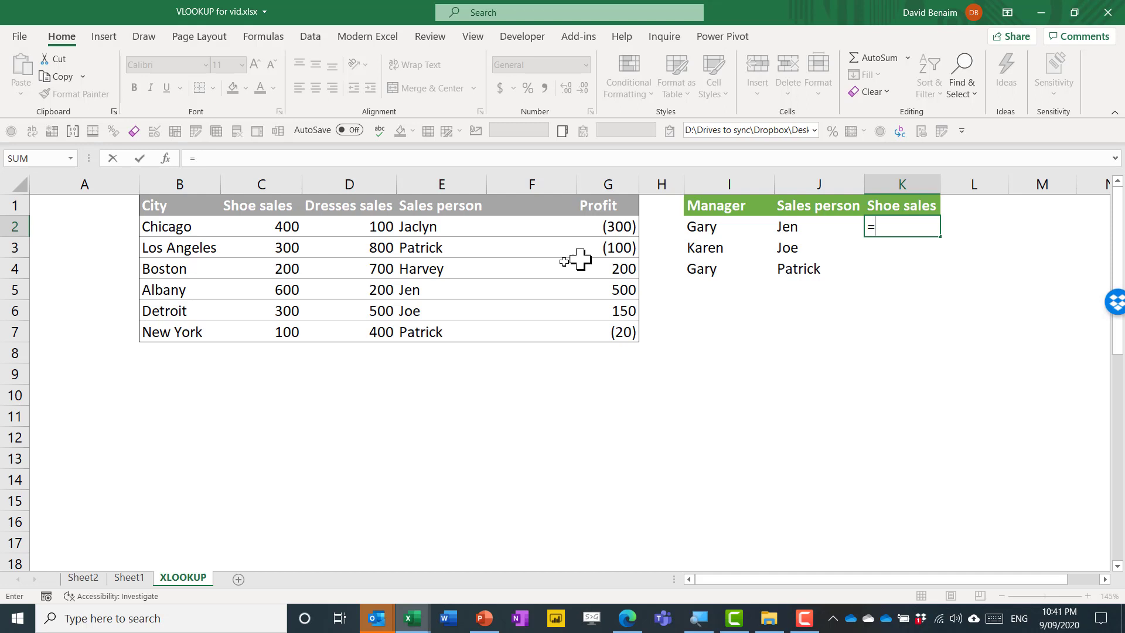
click(283, 290)
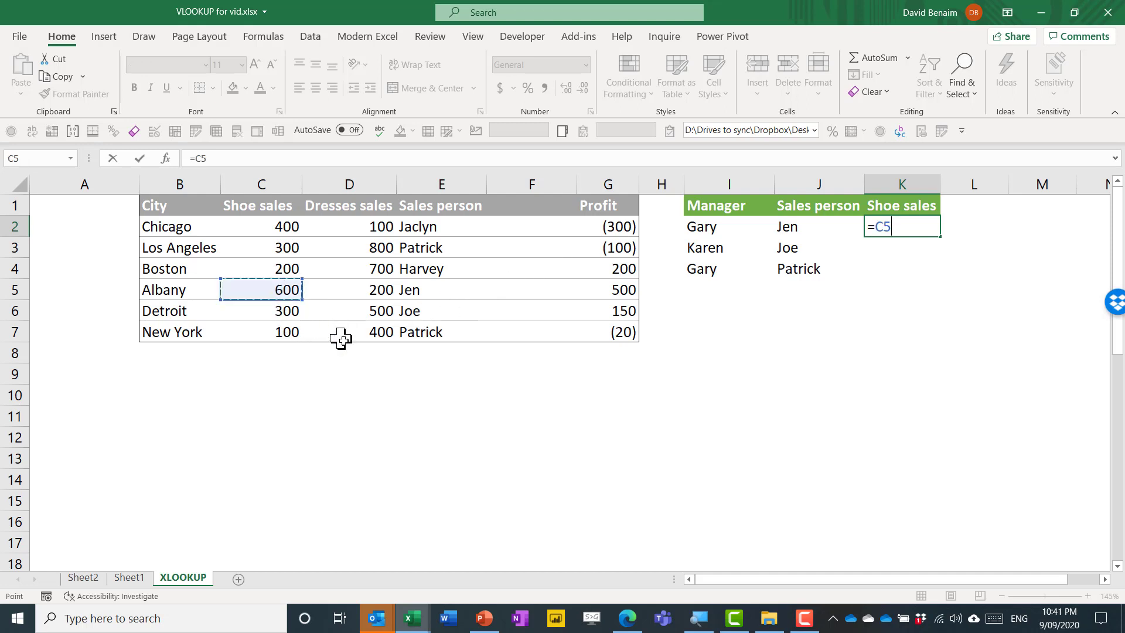
key(Return)
text(=)
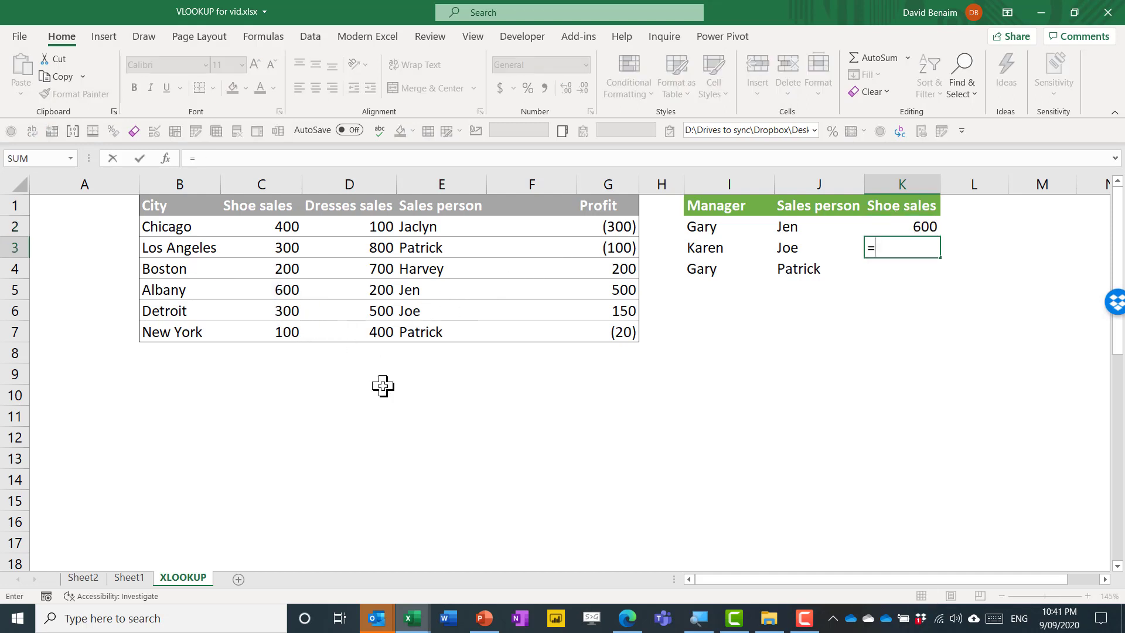
click(266, 313)
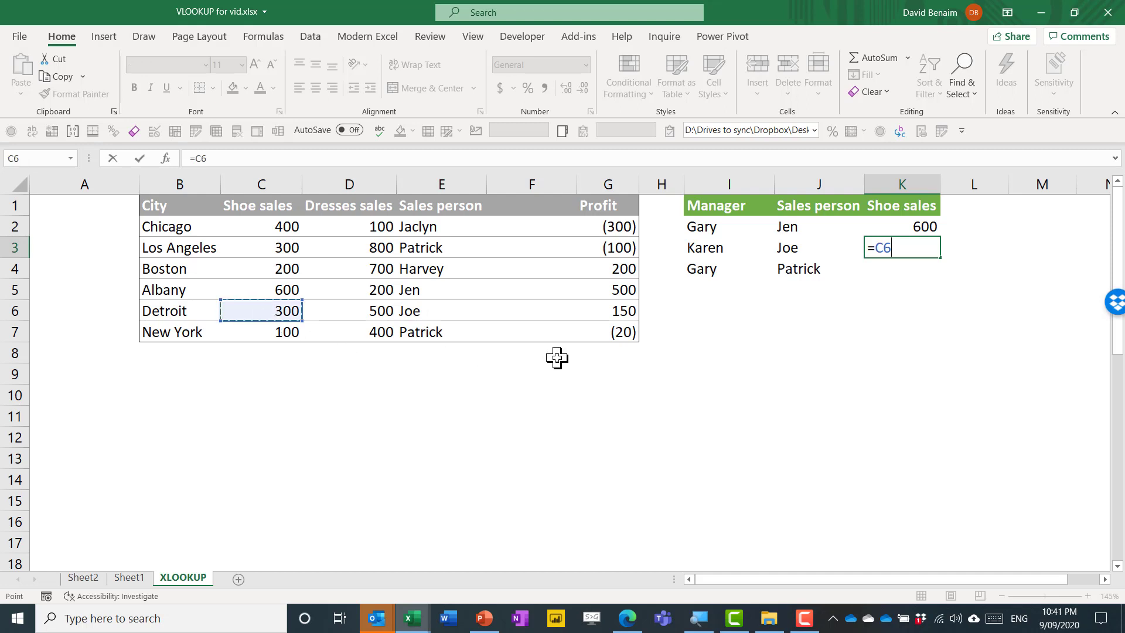
key(Return)
Replace the sales person in J3 with another name starting with H
key(Up)
key(Up)
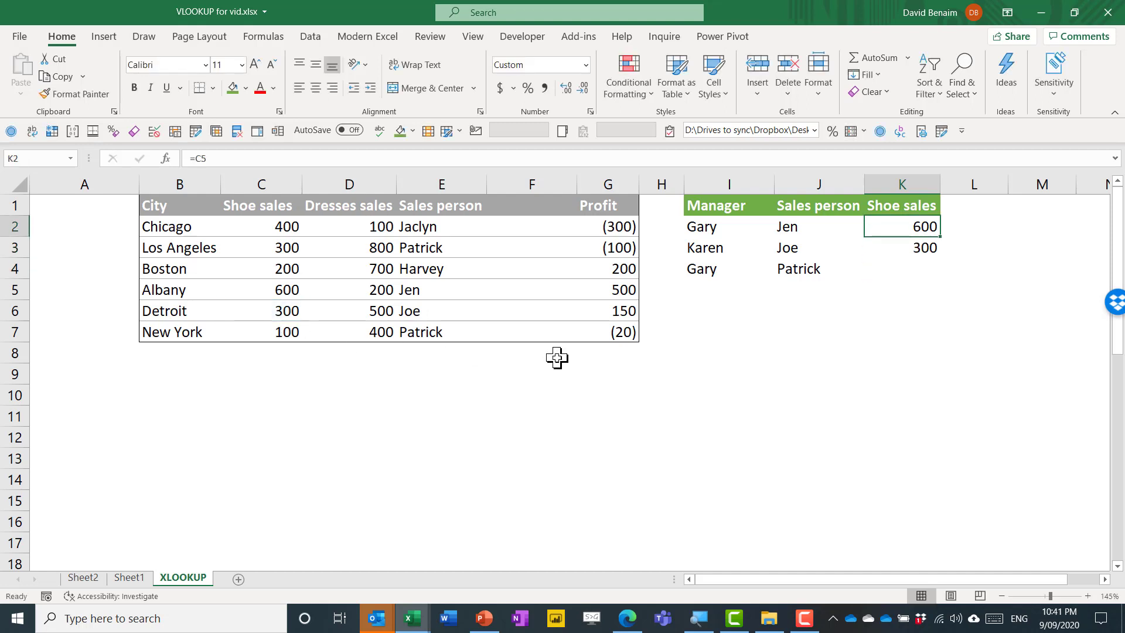
key(Left)
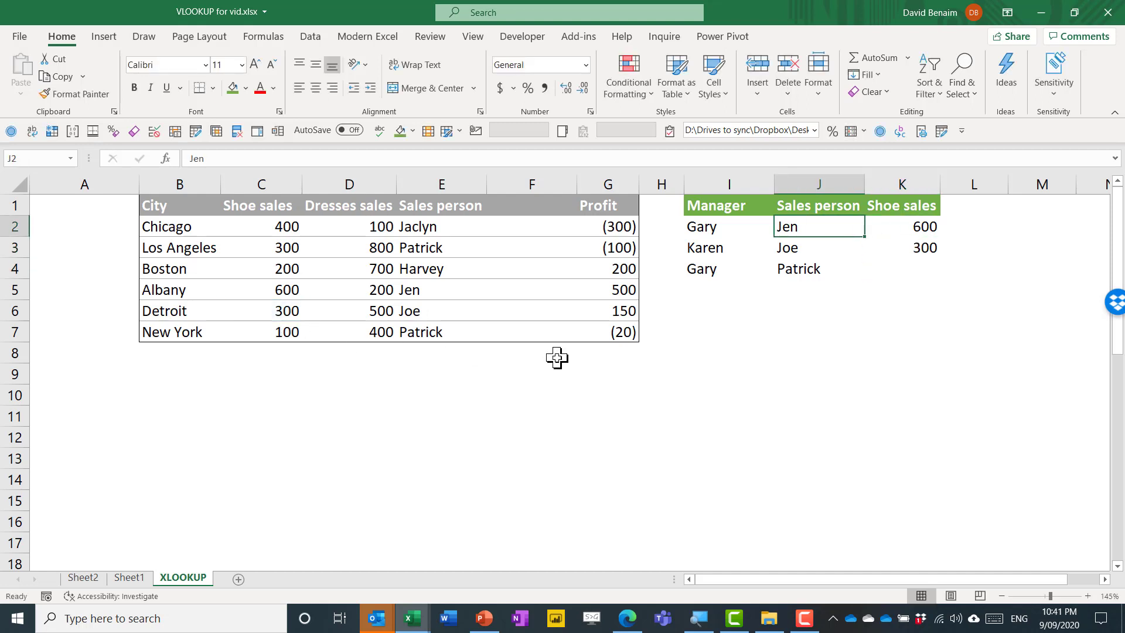
key(Down)
text(H)
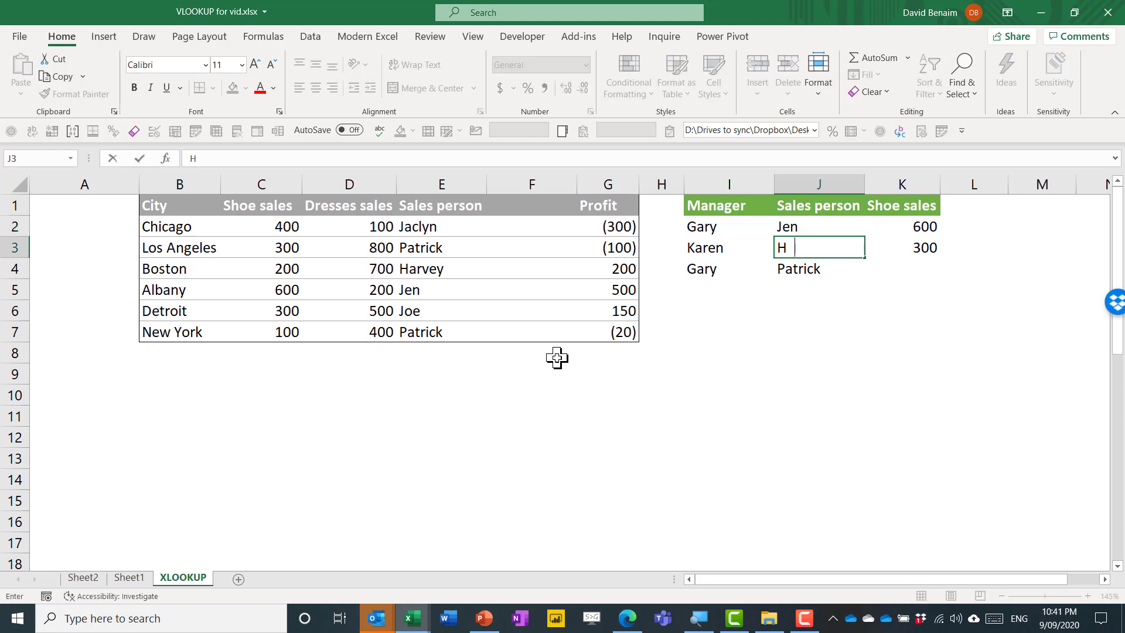
key(Return)
key(Up)
key(Right)
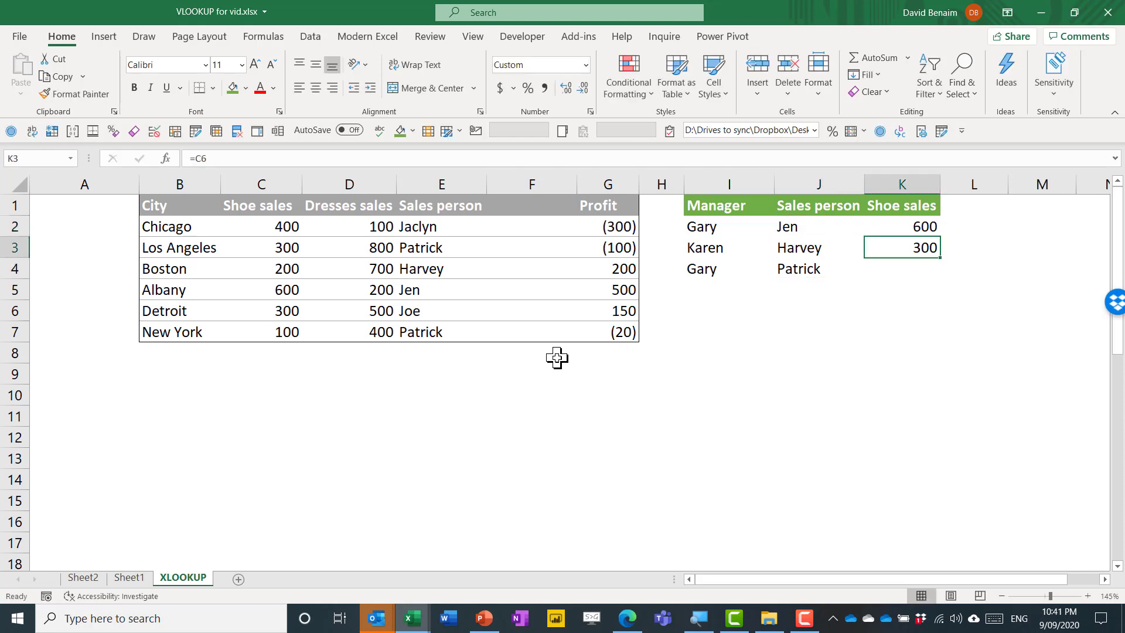
Trial-fill the K2 formula down, then clear K2:K3 so Shoe sales is empty
click(893, 222)
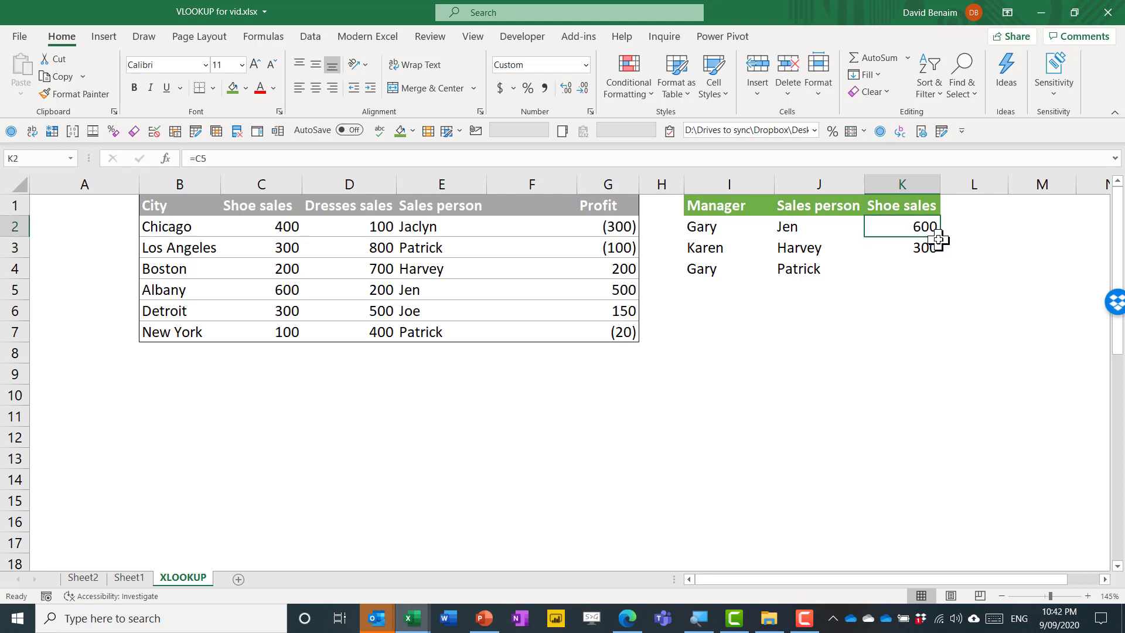
drag(938, 238, 937, 289)
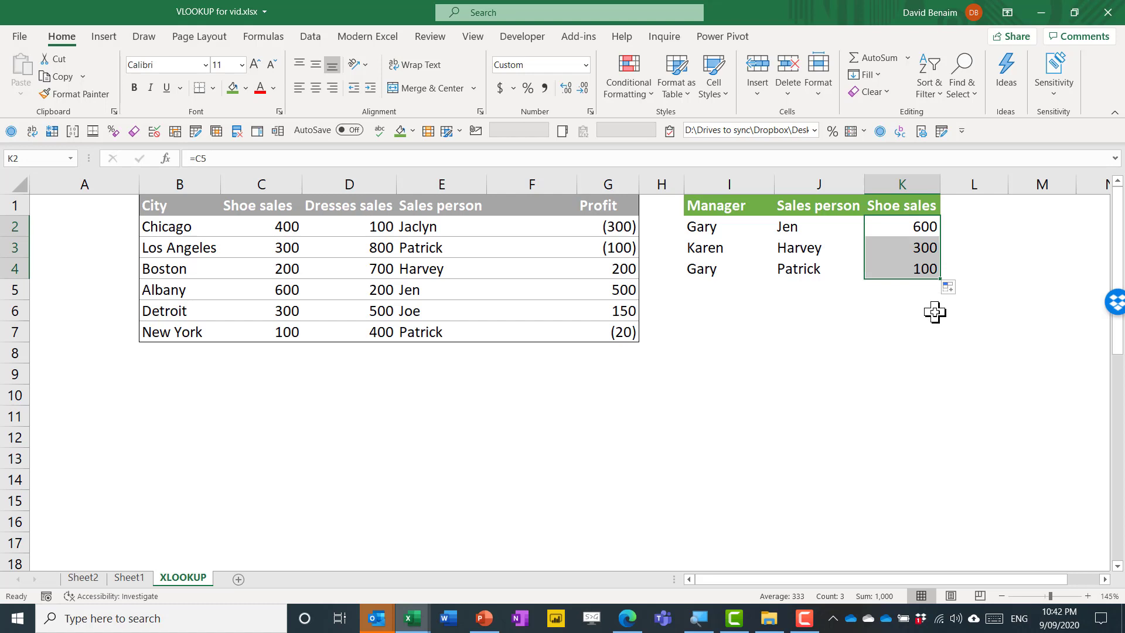
click(908, 230)
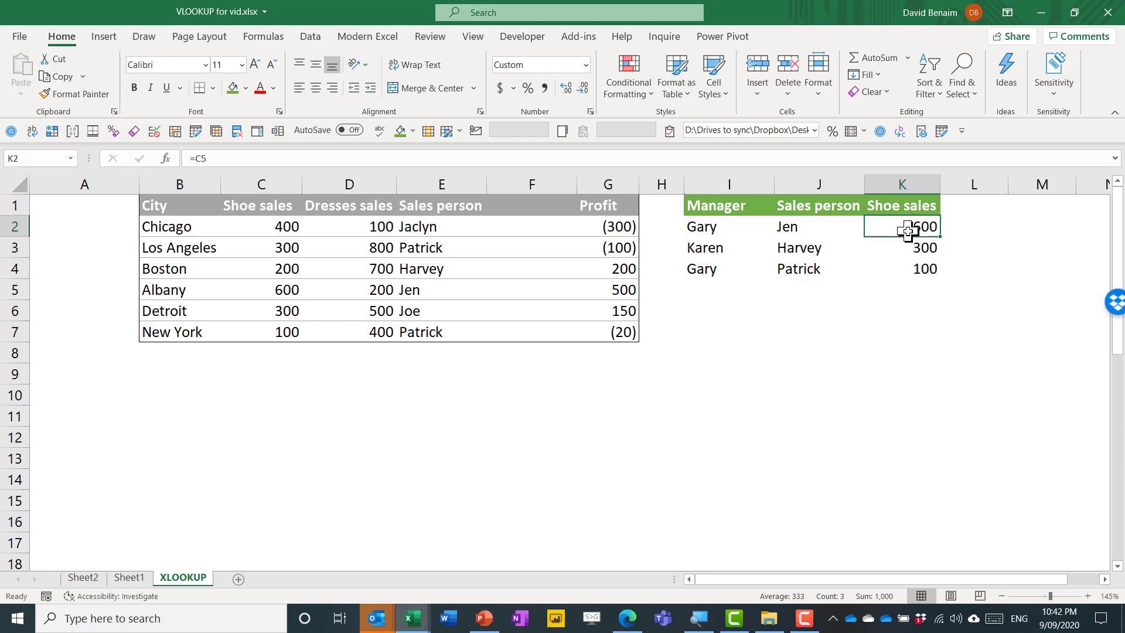
key(Return)
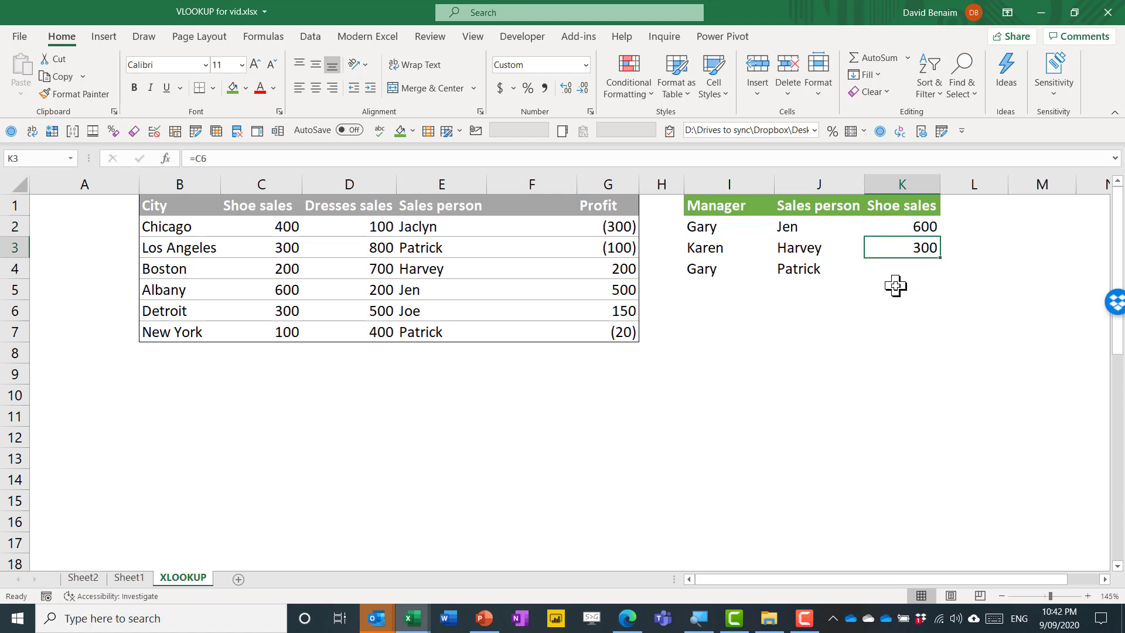
key(Up)
key(shift+Down)
key(Delete)
key(shift+Up)
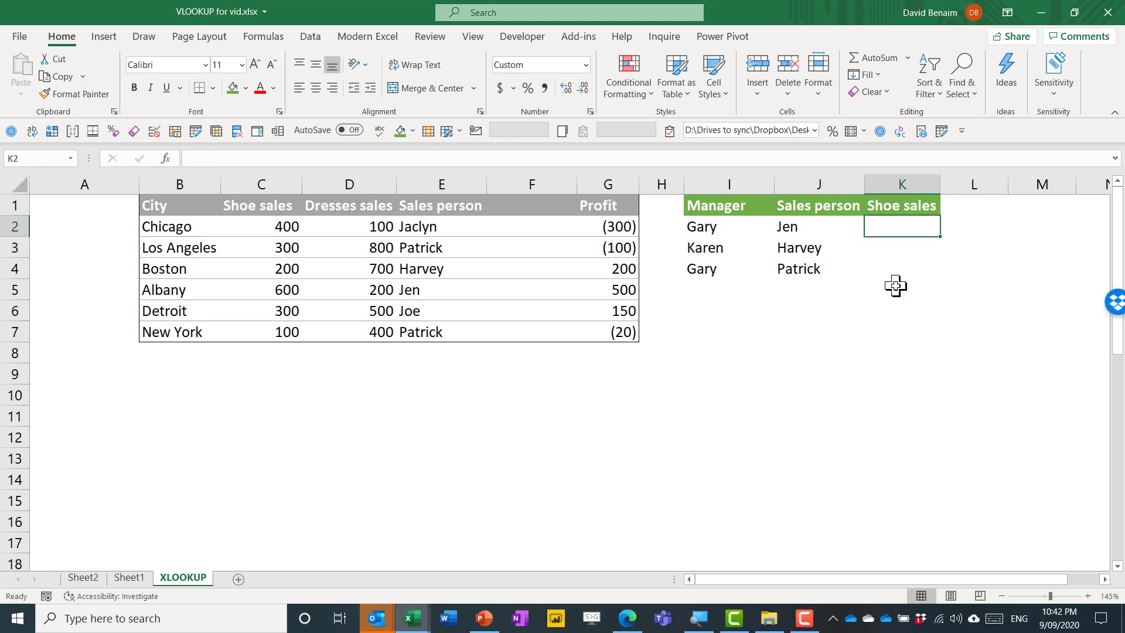
Enter =XLOOKUP(J2,$E$2:$E$7,$C$2:$C$7) in K2
text(=xl)
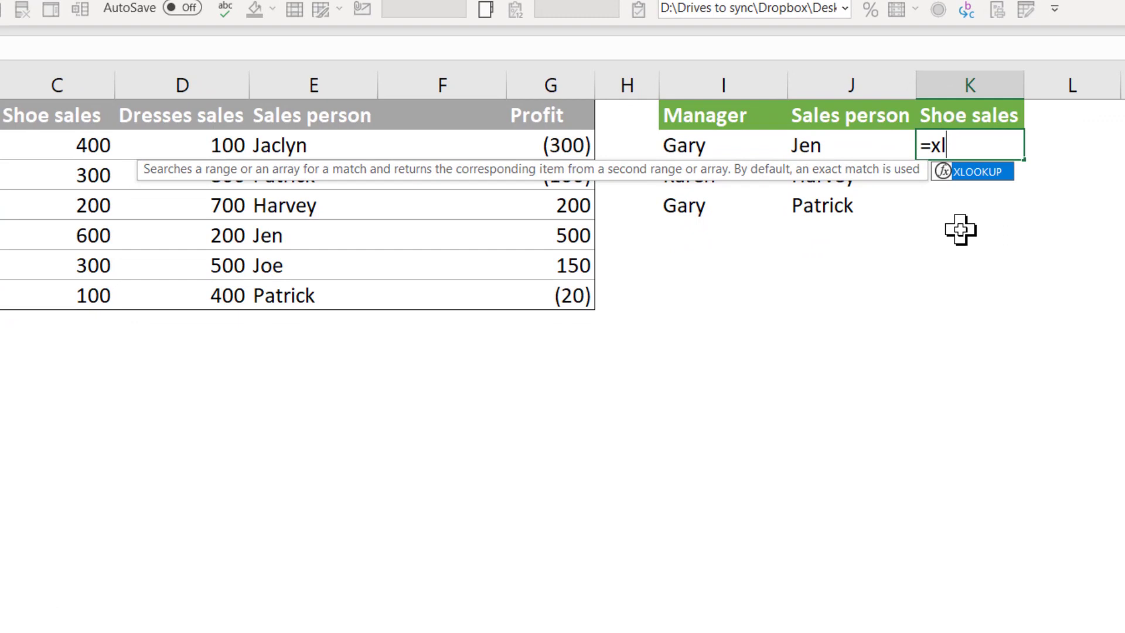
key(Tab)
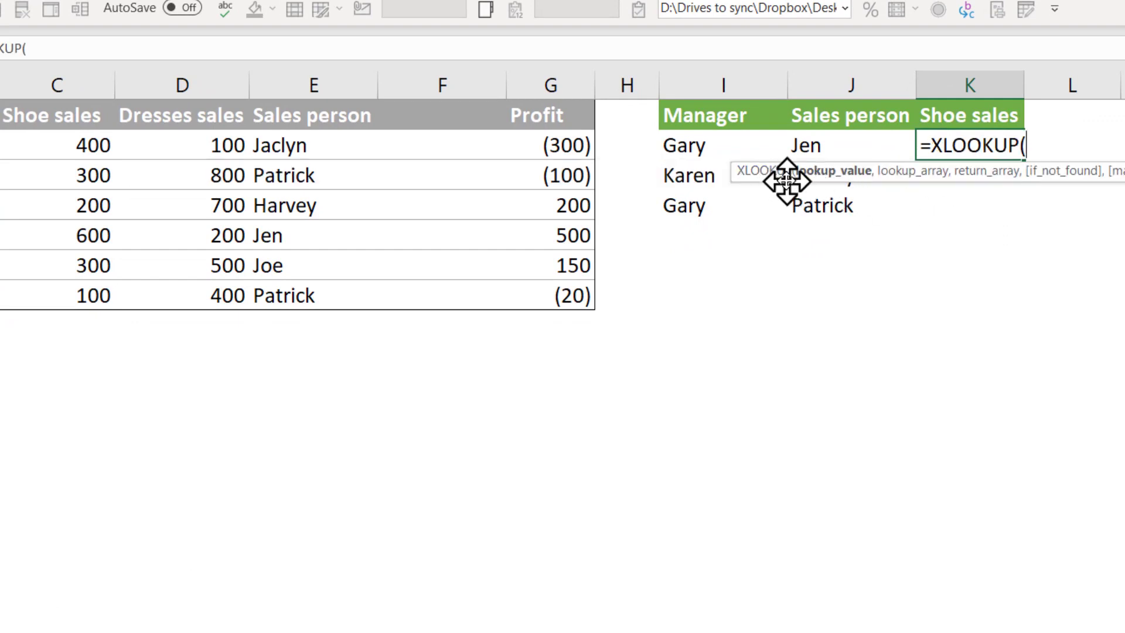
drag(786, 182, 742, 212)
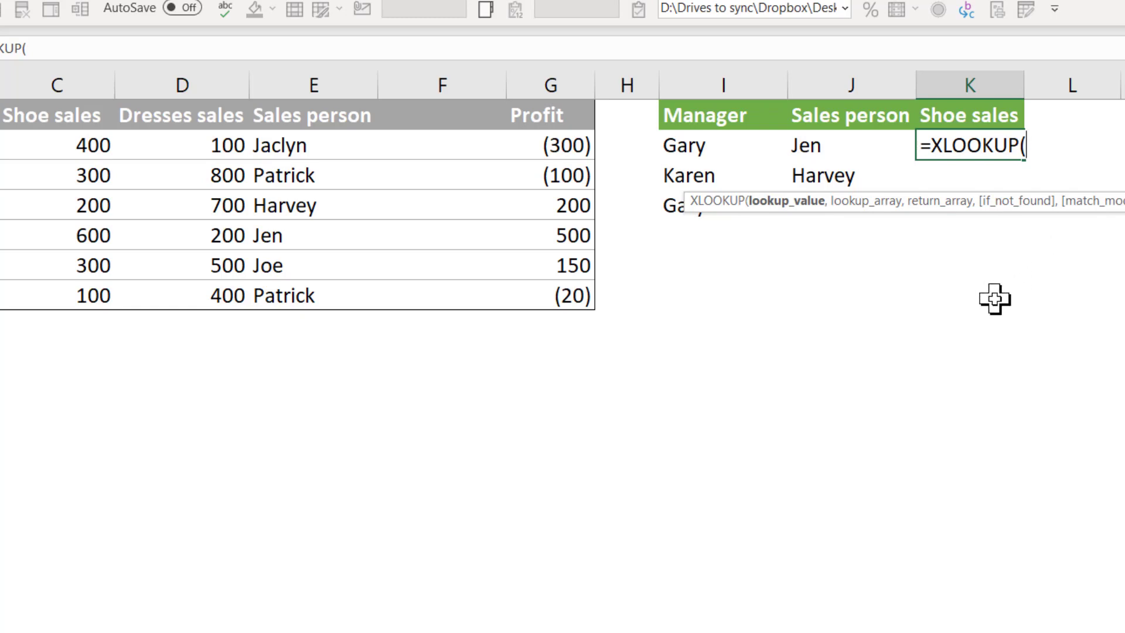
click(829, 146)
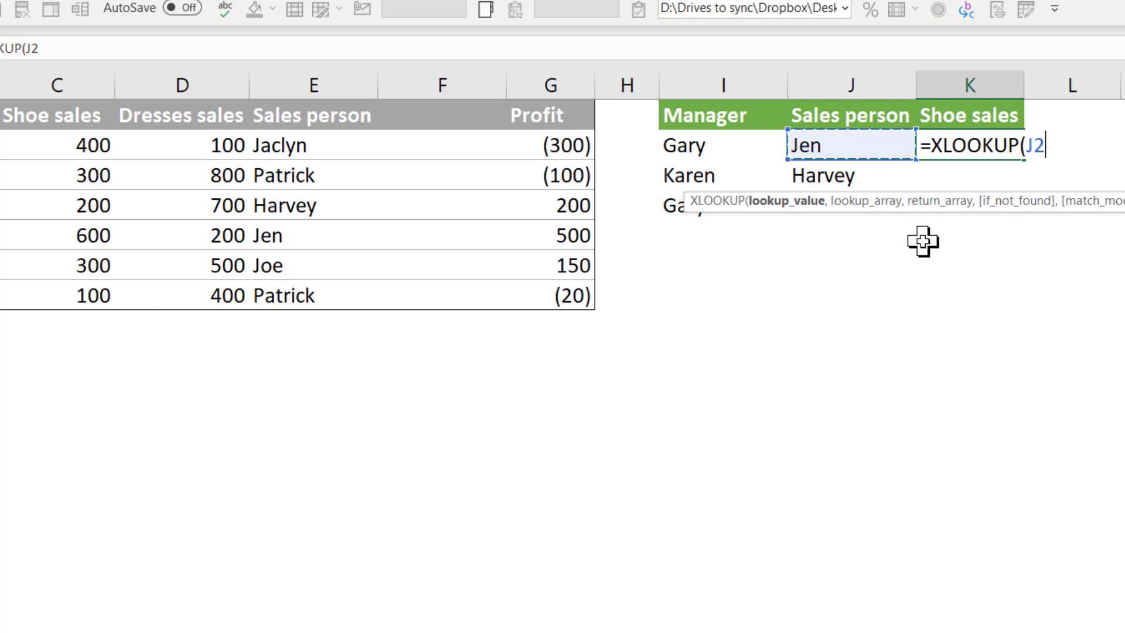
text(,)
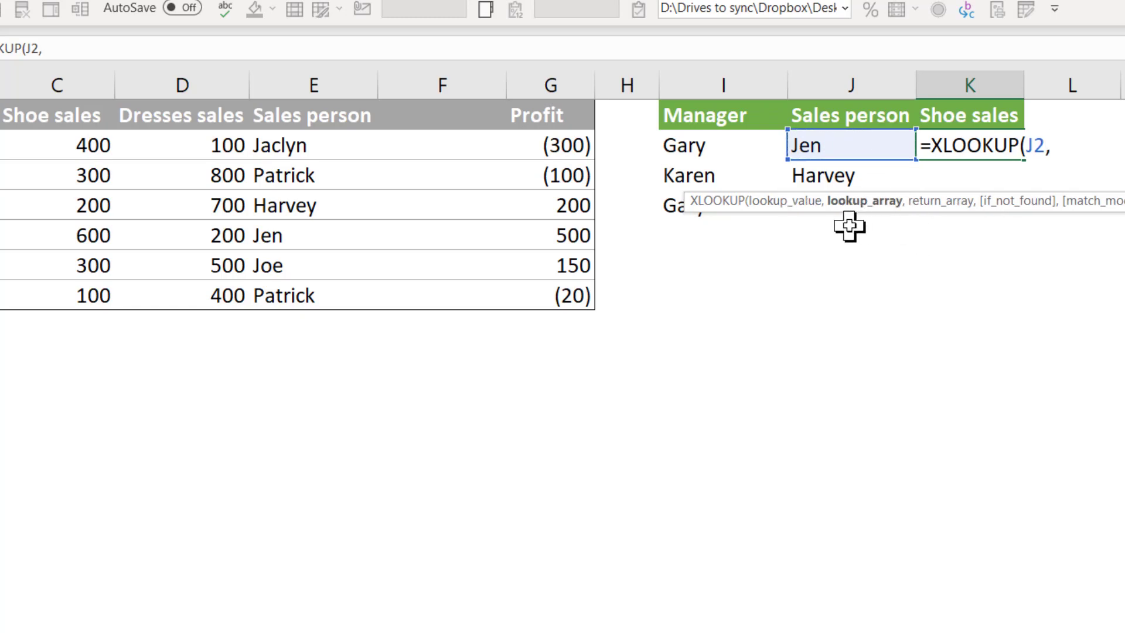
drag(321, 144, 343, 286)
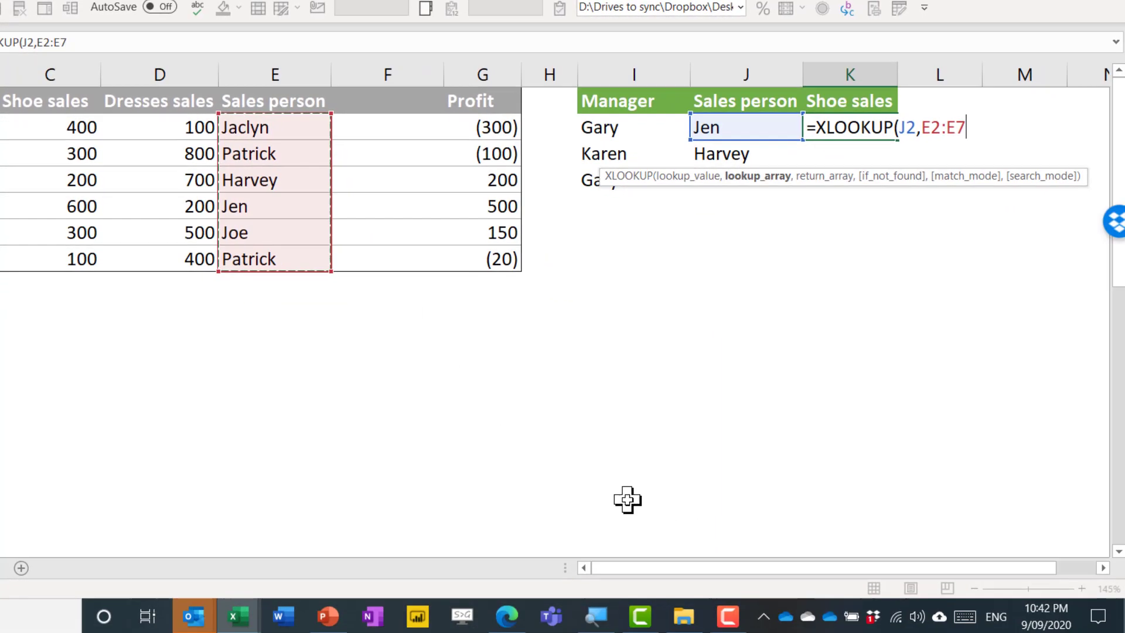
key(F4)
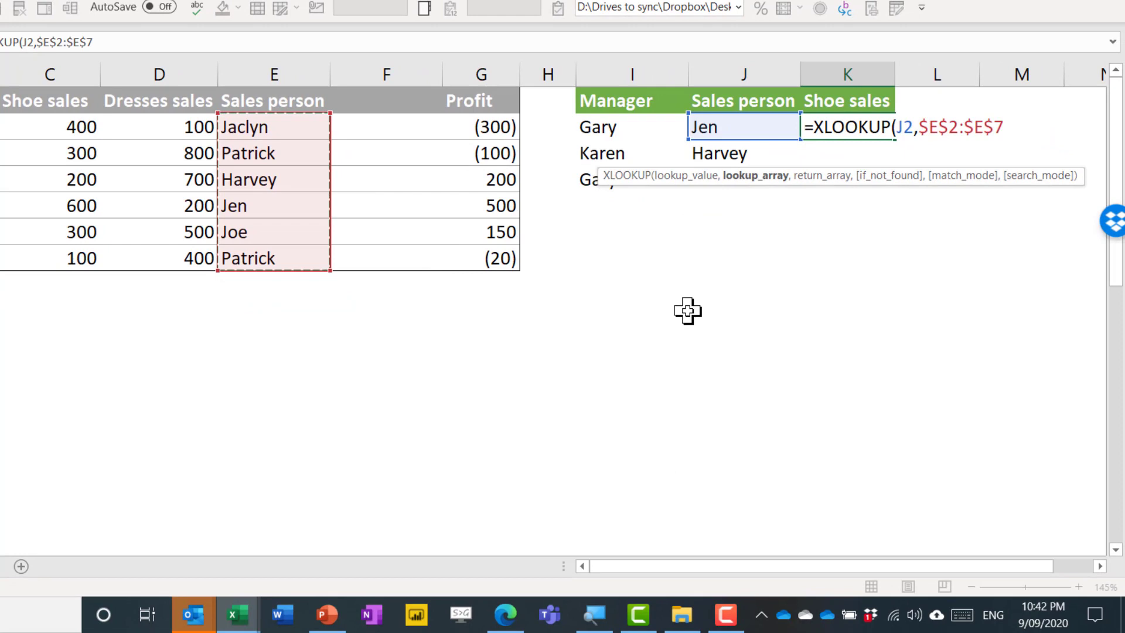
text(,)
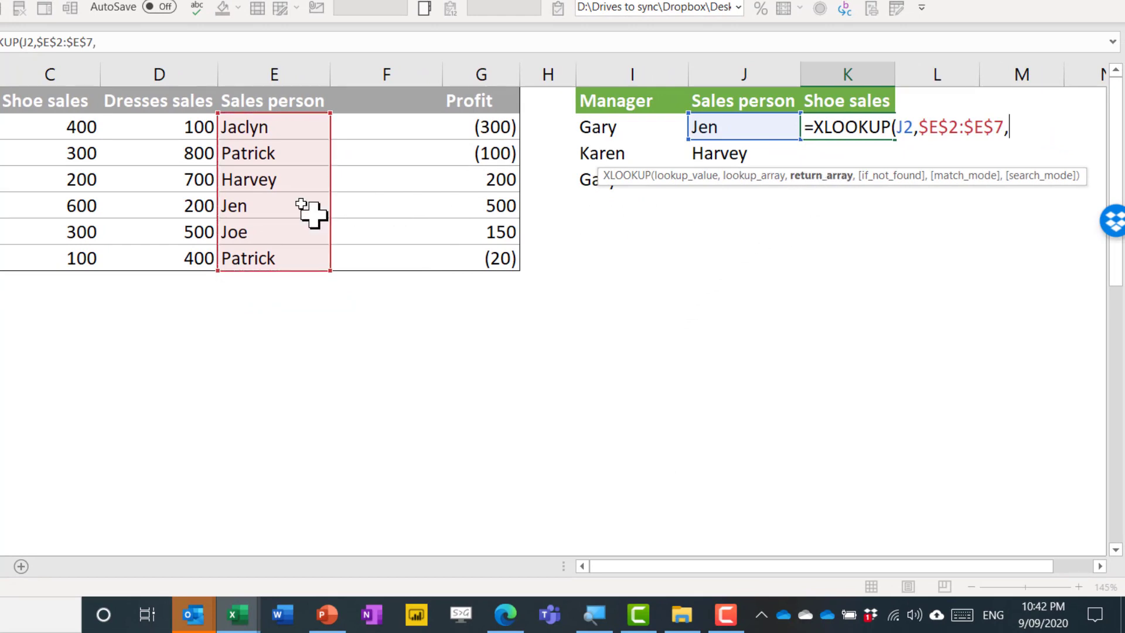
drag(55, 131, 55, 261)
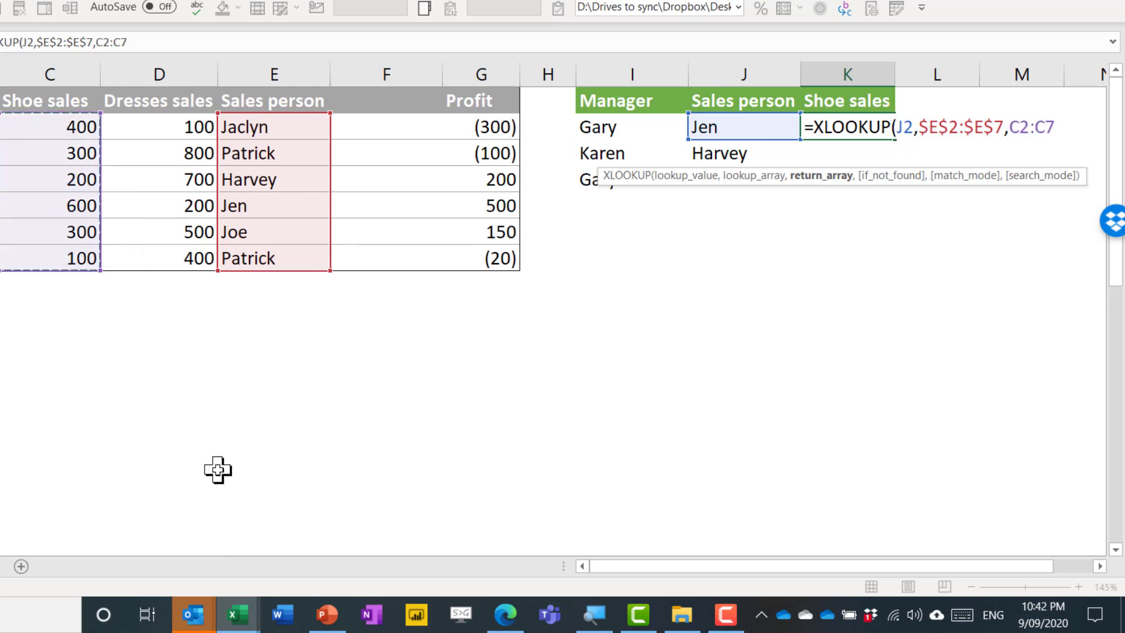
key(F4)
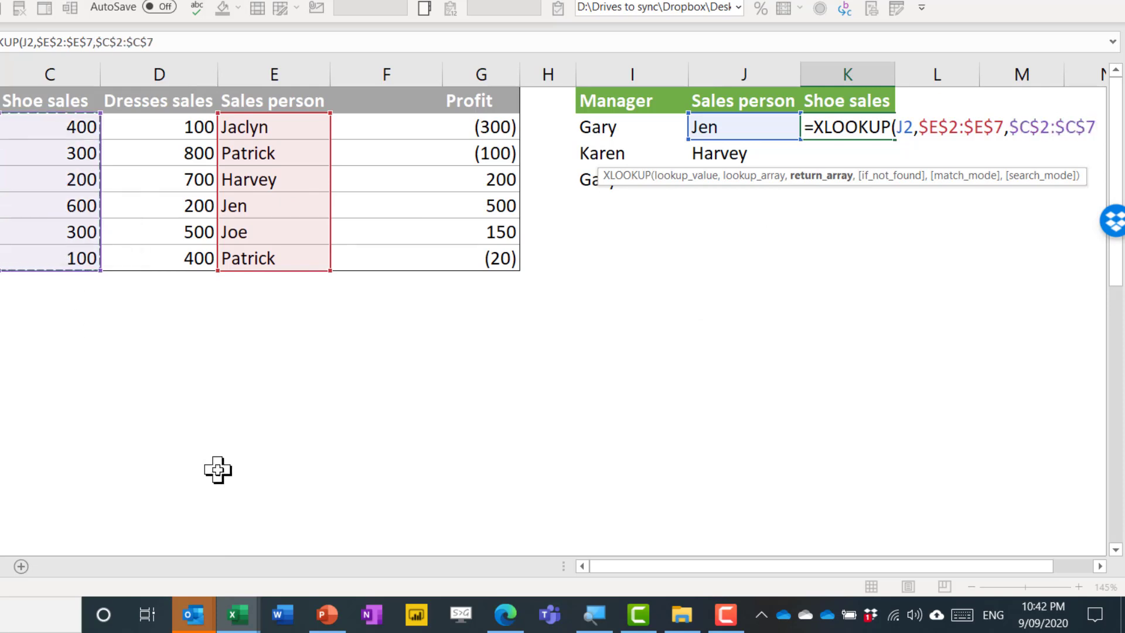
text())
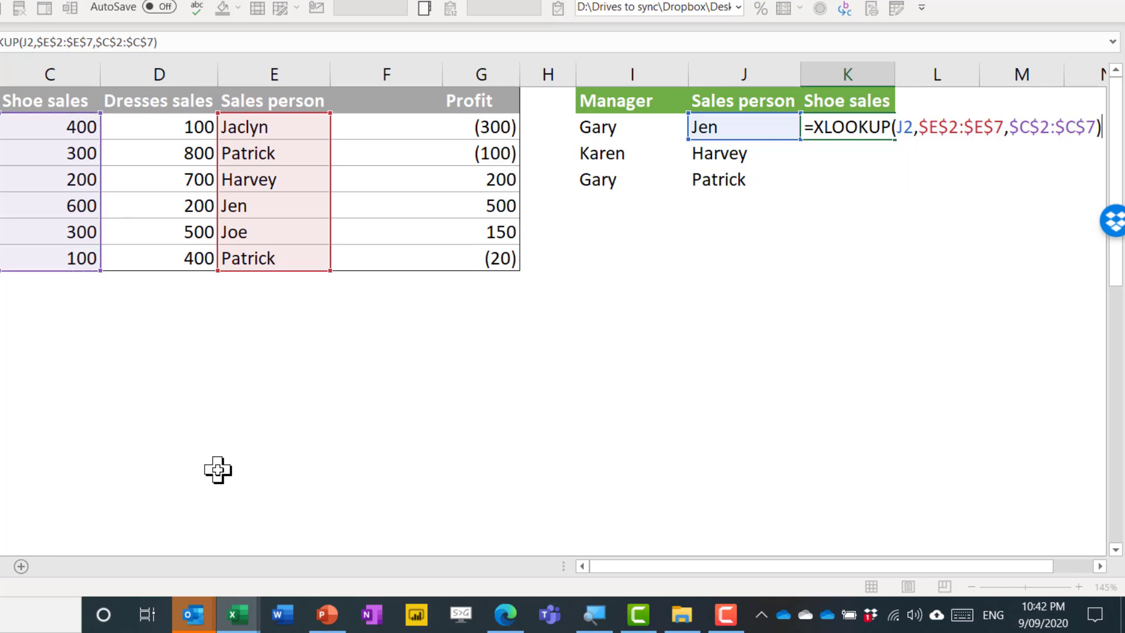
key(Return)
Fill the K2 lookup down to K4, giving 600, 200 and 300
key(Up)
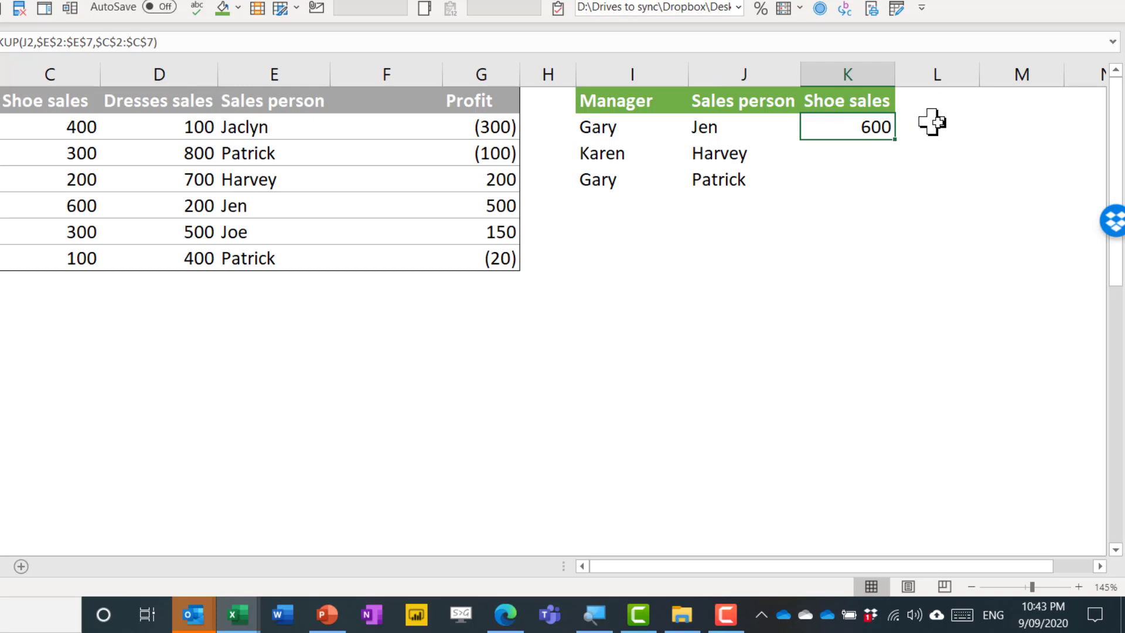
drag(897, 142, 894, 189)
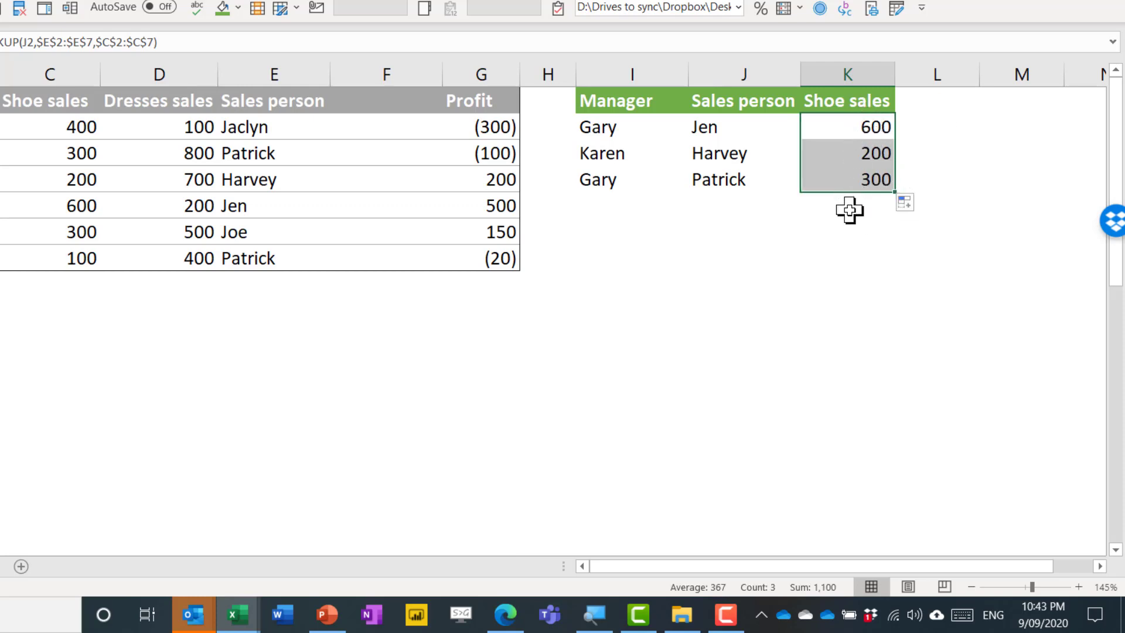
click(861, 130)
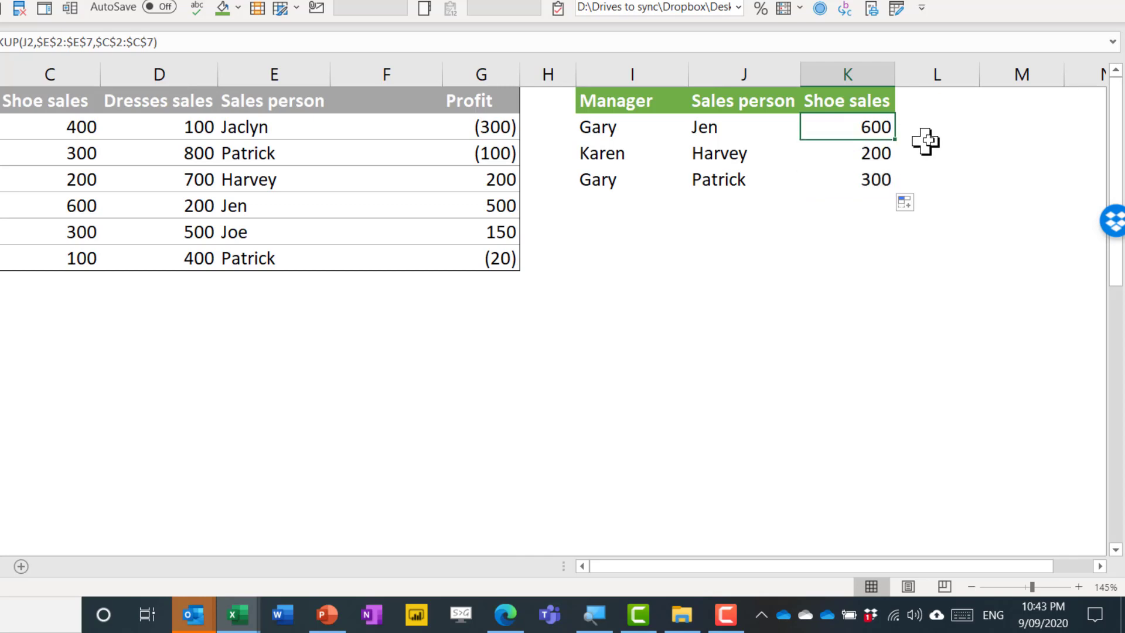
click(927, 141)
text(=)
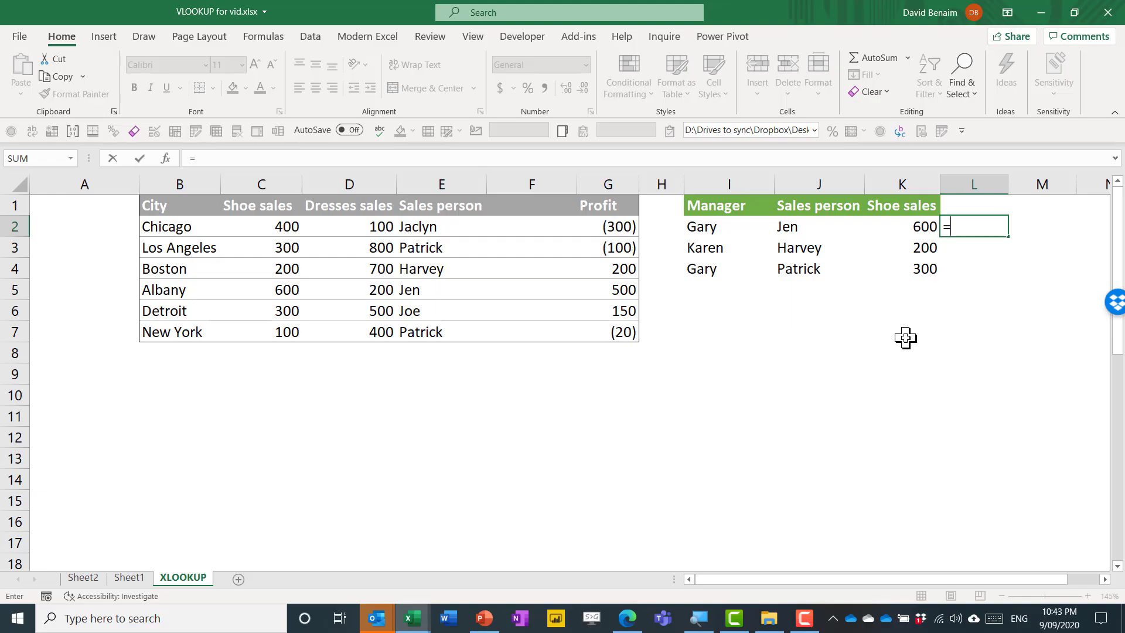
Enter =VLOOKUP(J2,$E$2:$G$7,3,0) in L2 to return Jen's profit, 500
text(vl)
key(Tab)
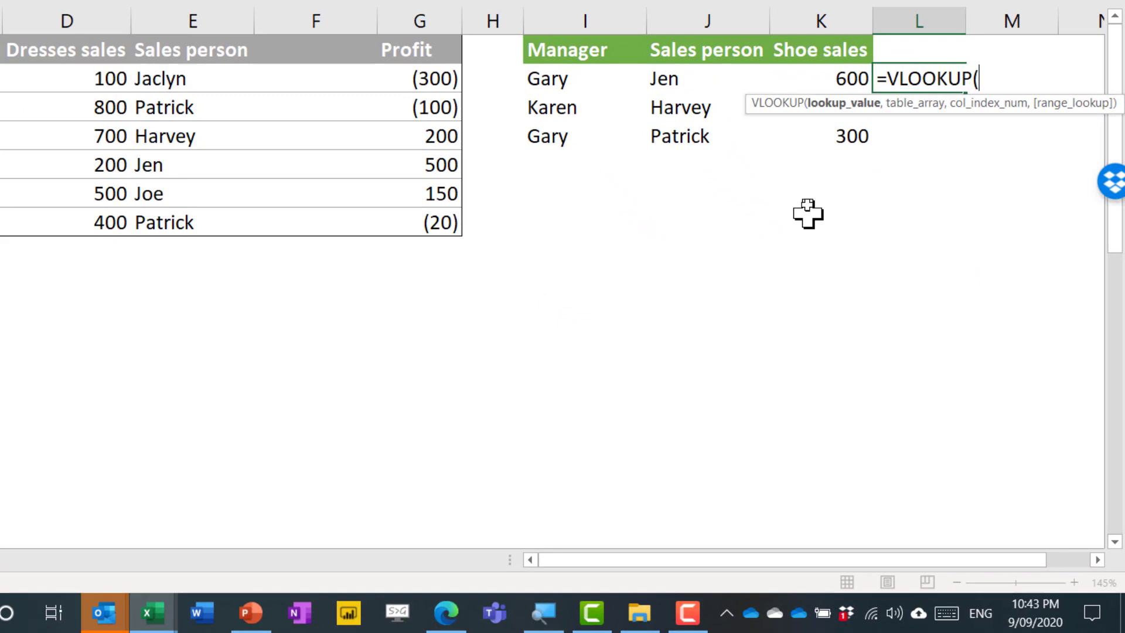
click(696, 76)
text(,)
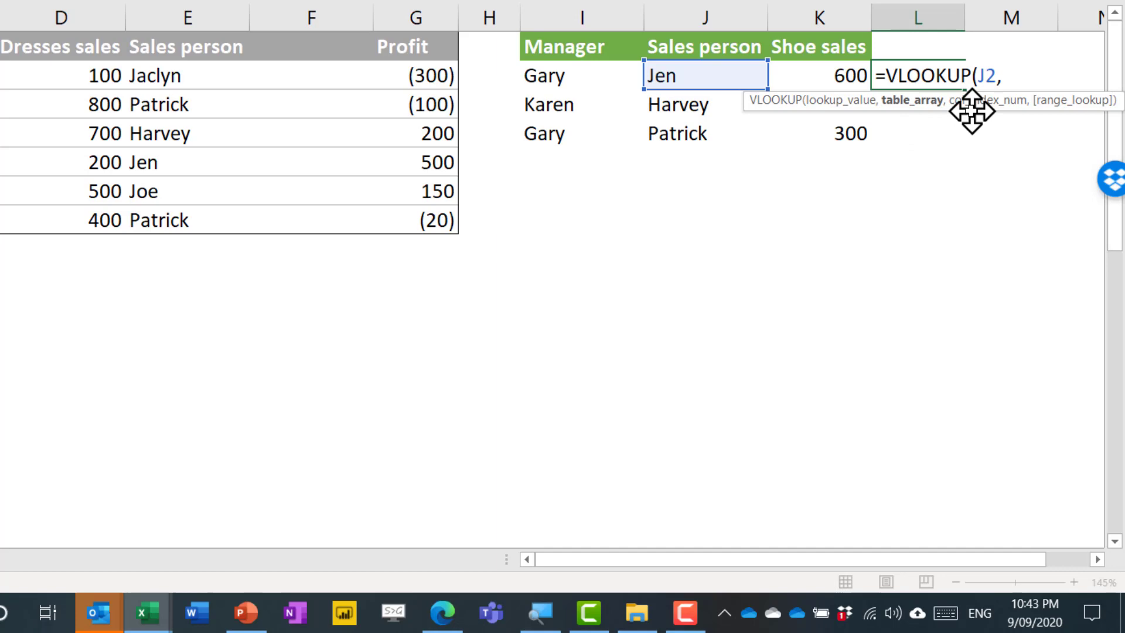
drag(178, 76, 422, 221)
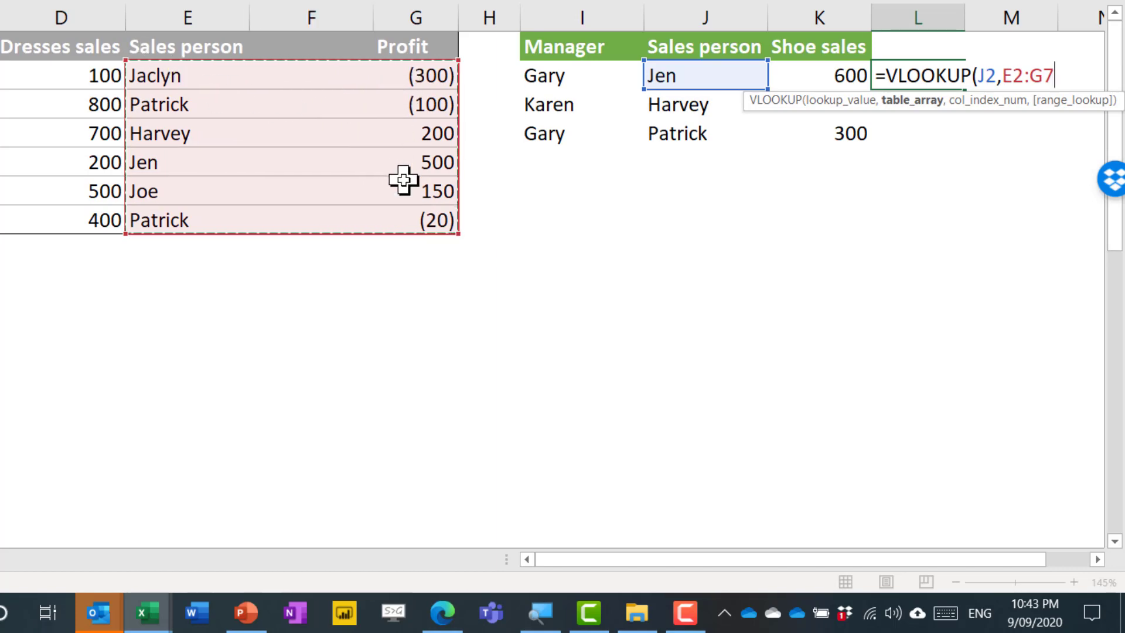
key(F4)
text(,)
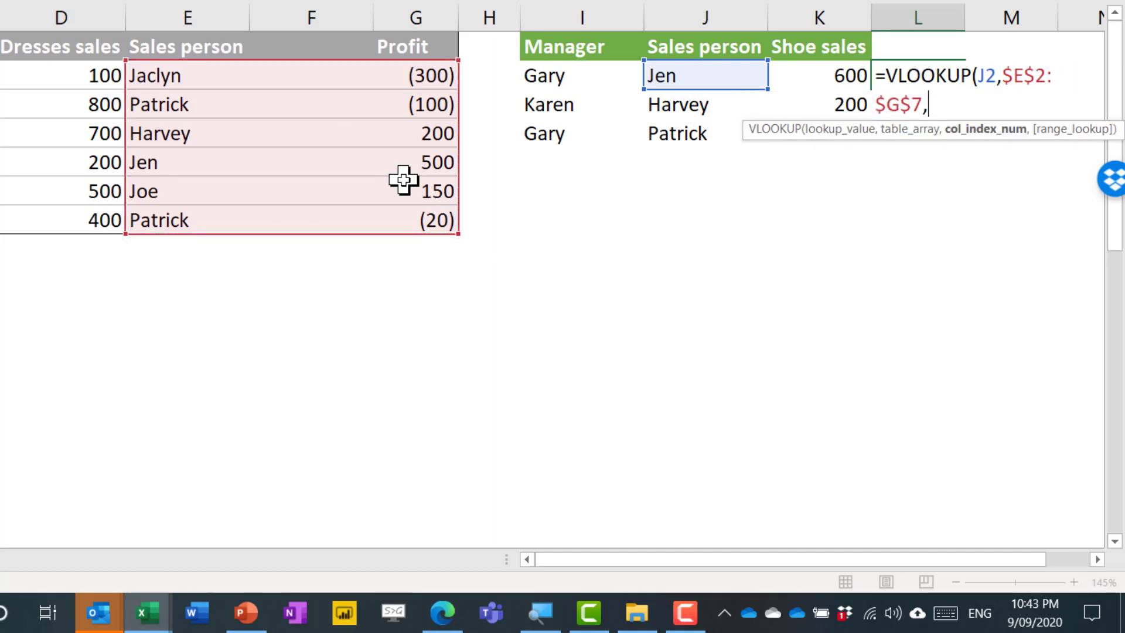
text(3)
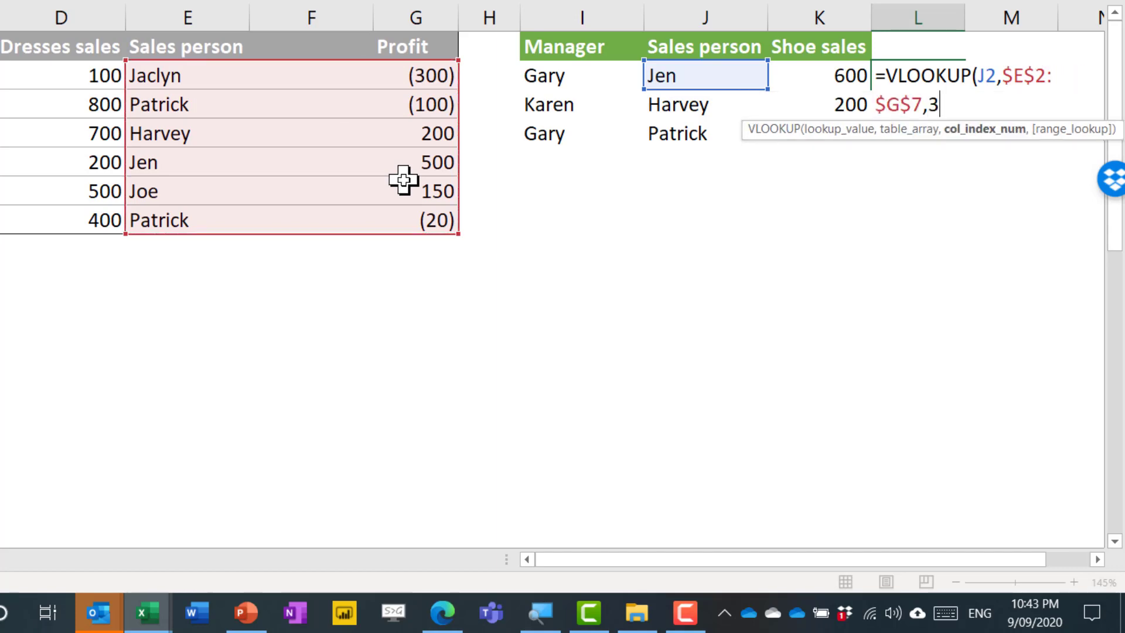
text(,))
key(Left)
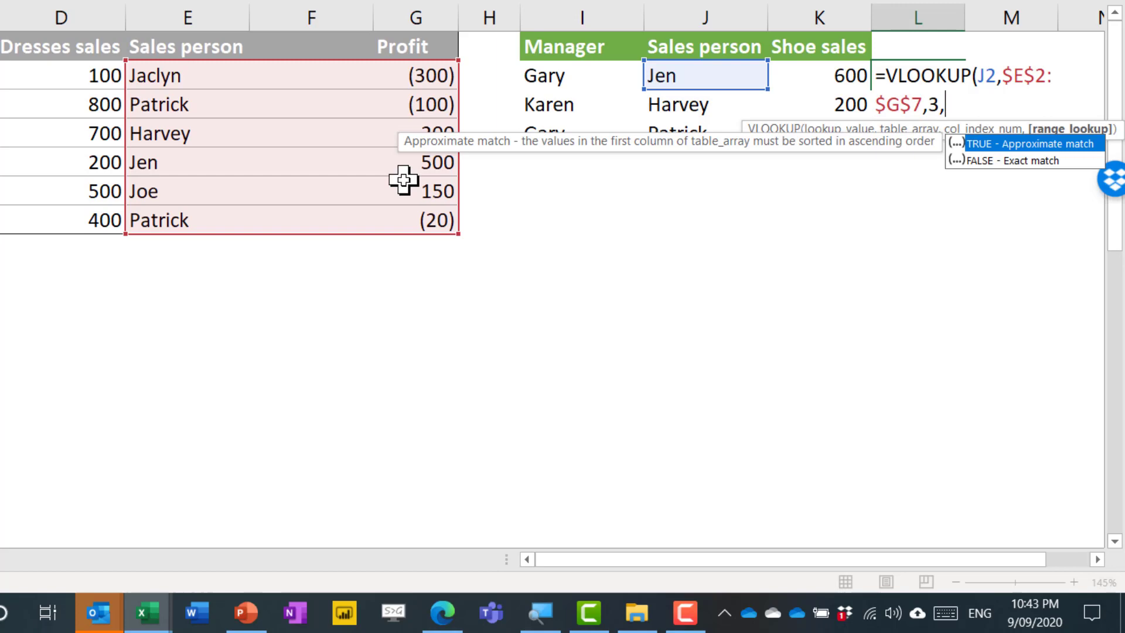
text(0)
key(Return)
key(Up)
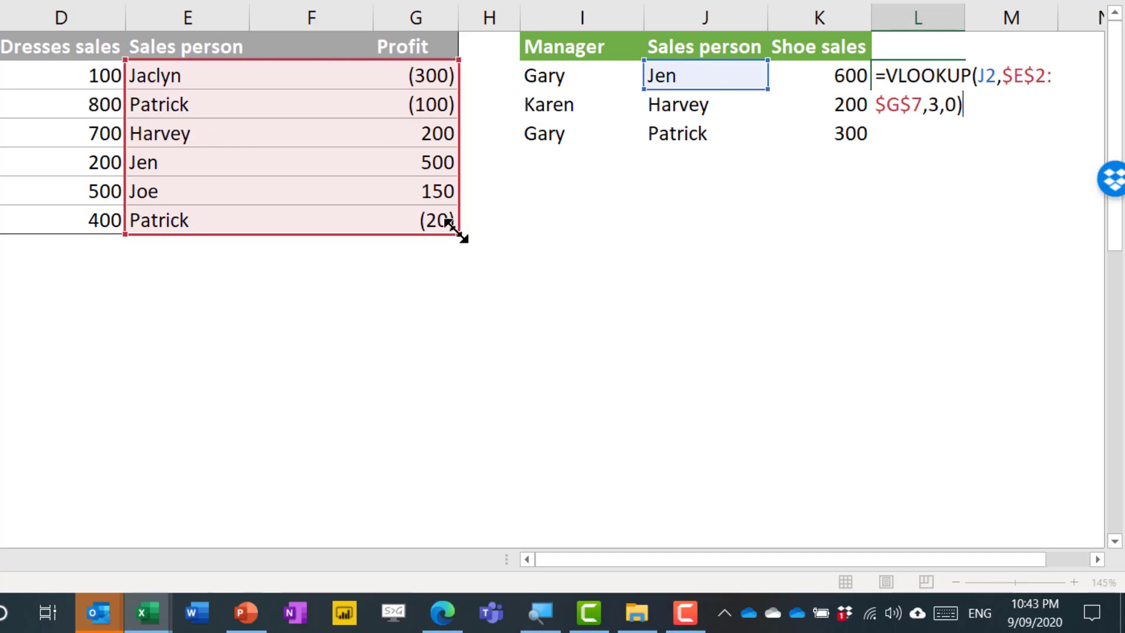
Widen L2's VLOOKUP range left to $C$2:$E$7, making it return #N/A
drag(456, 230, 34, 221)
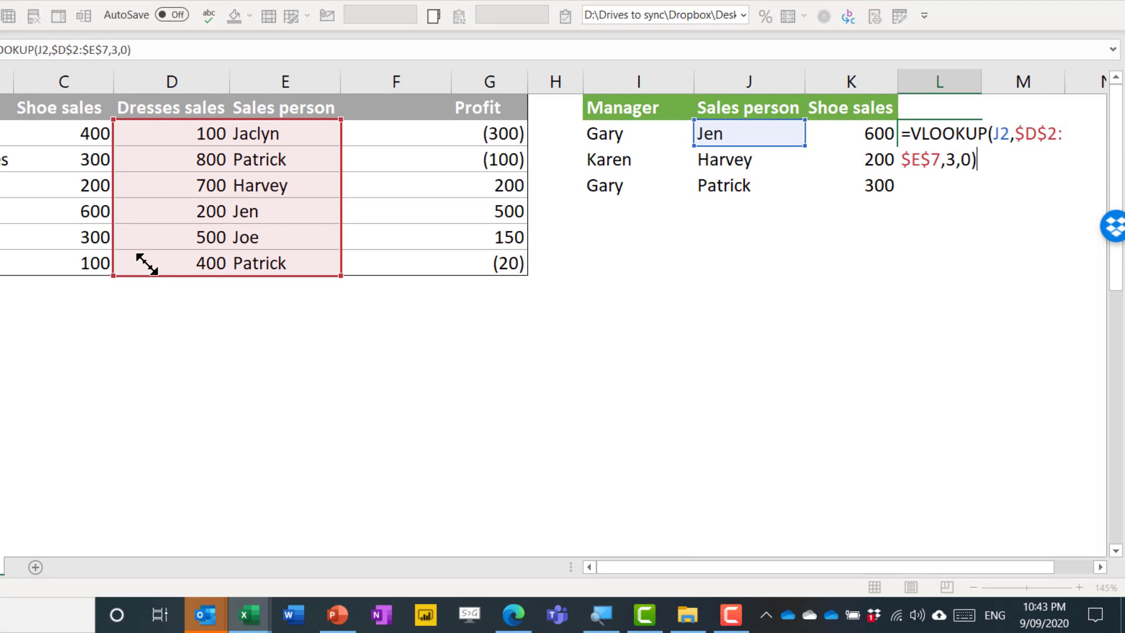
drag(106, 265, 44, 277)
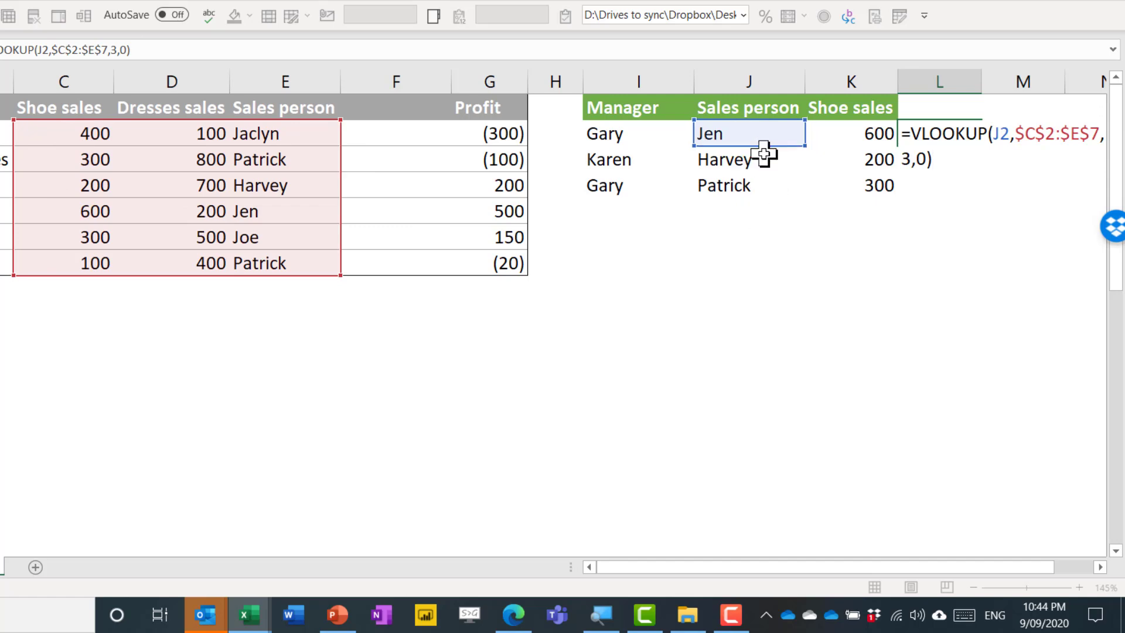
key(ctrl+Return)
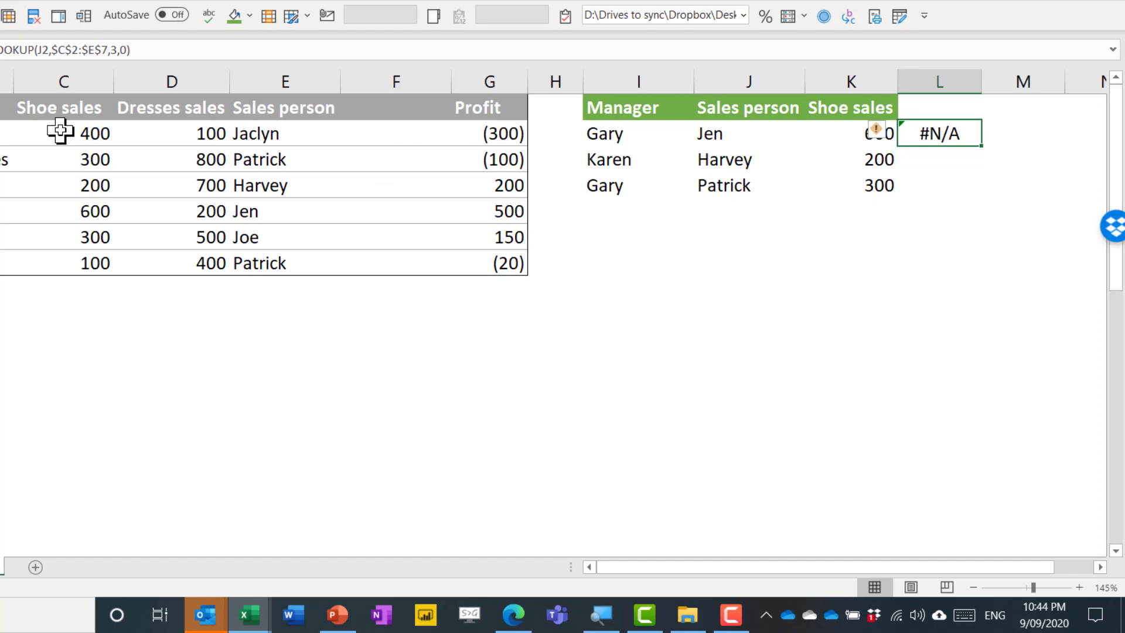
drag(60, 131, 71, 261)
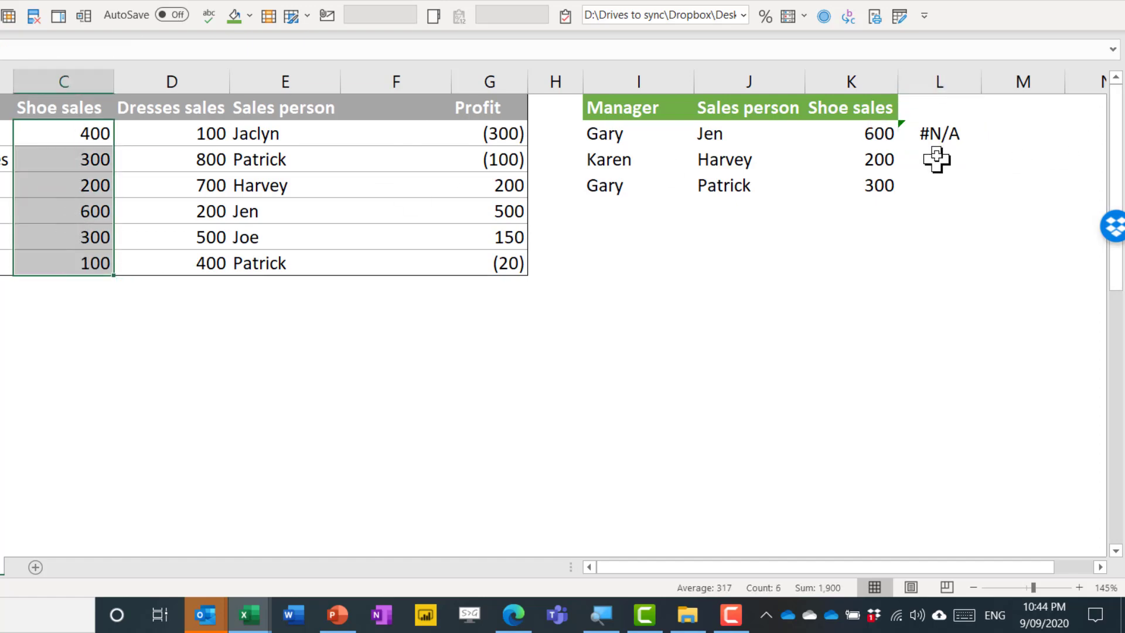
click(940, 136)
click(551, 135)
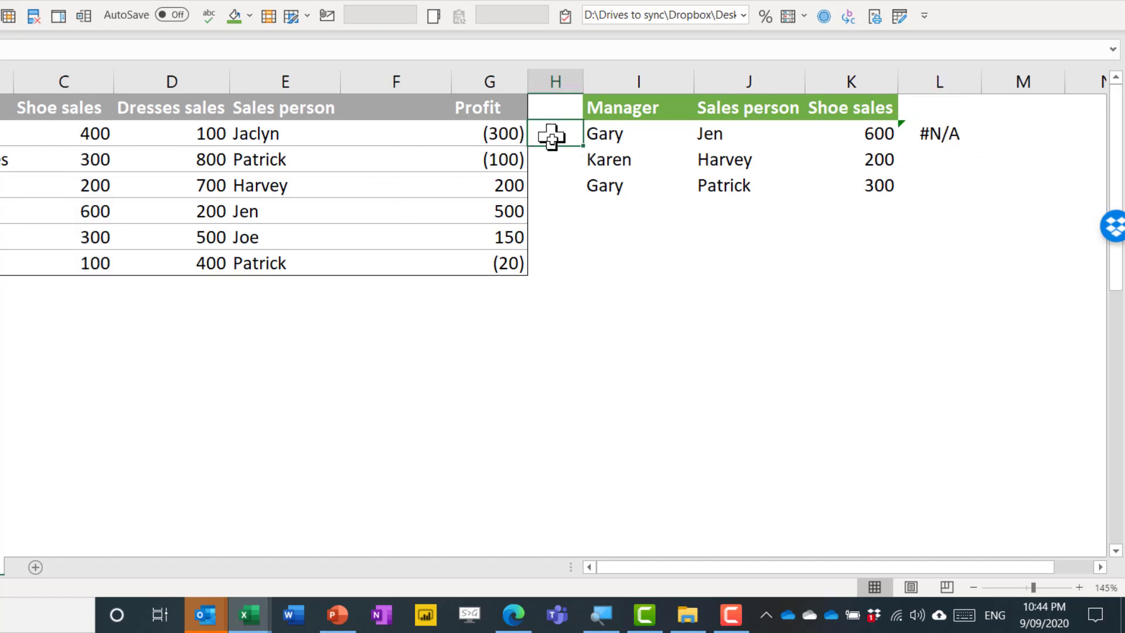
Copy the shoe sales into H2:H7 with =C2 filled down
text(=)
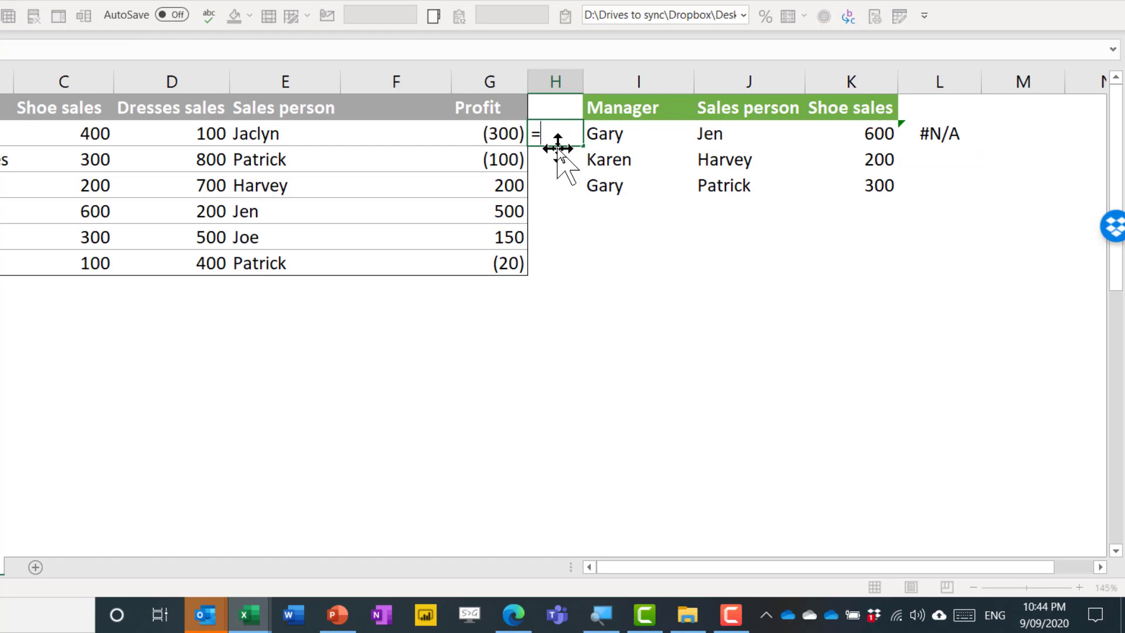
key(Left)
key(Left)
key(Left)
key(Left)
key(Left)
key(Return)
click(557, 138)
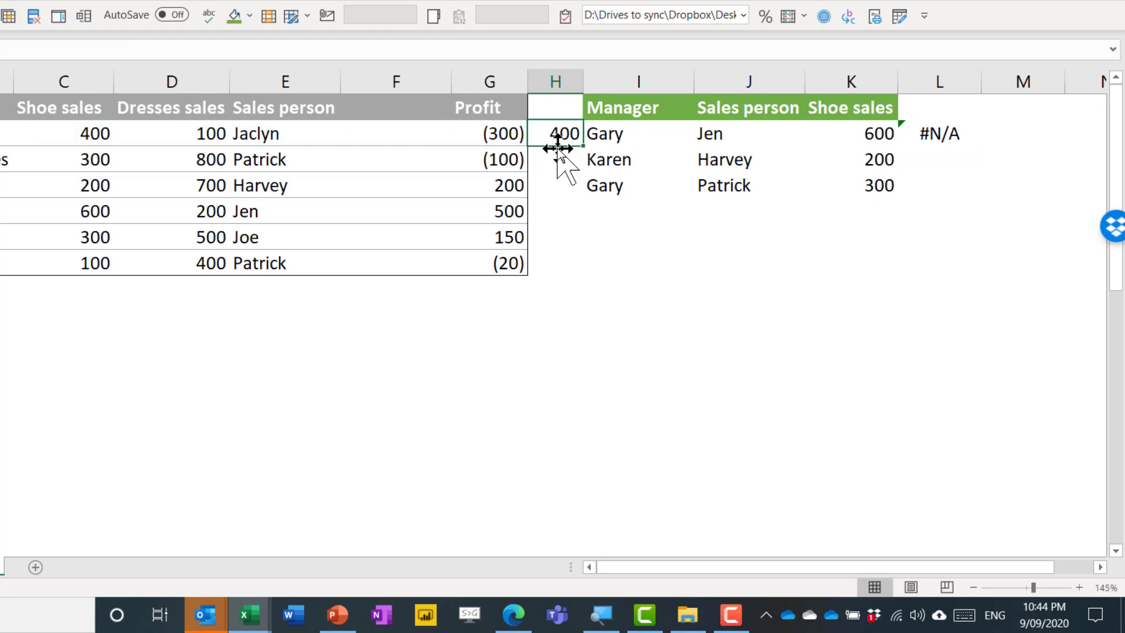
drag(585, 146, 572, 280)
Change L2's VLOOKUP to search $E$2:$H$7 and return column 4
click(929, 137)
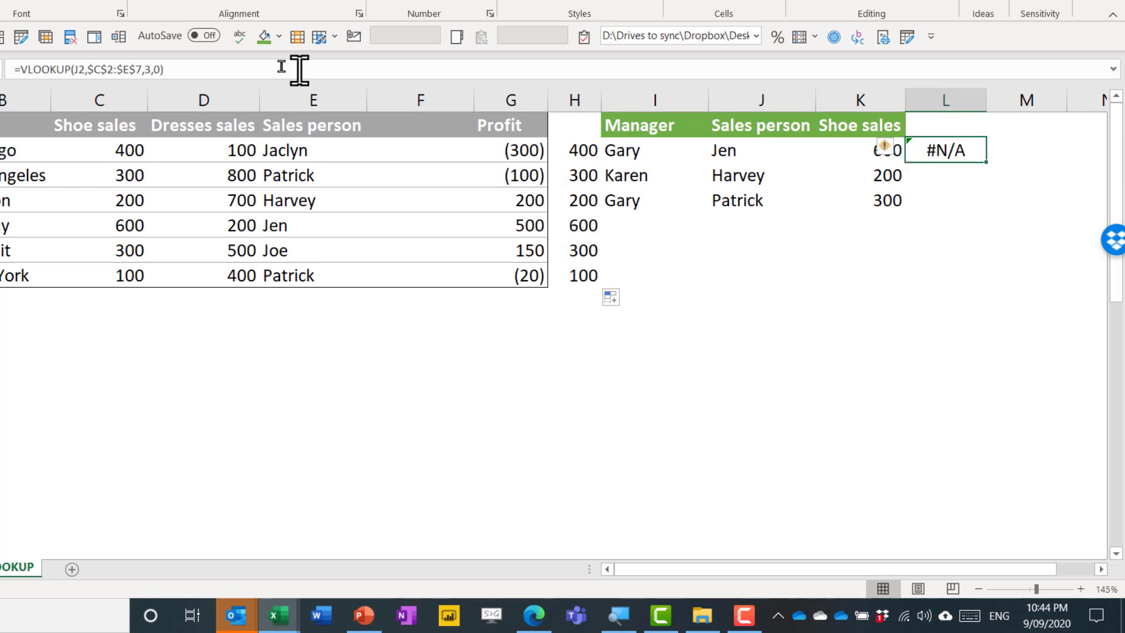
click(151, 69)
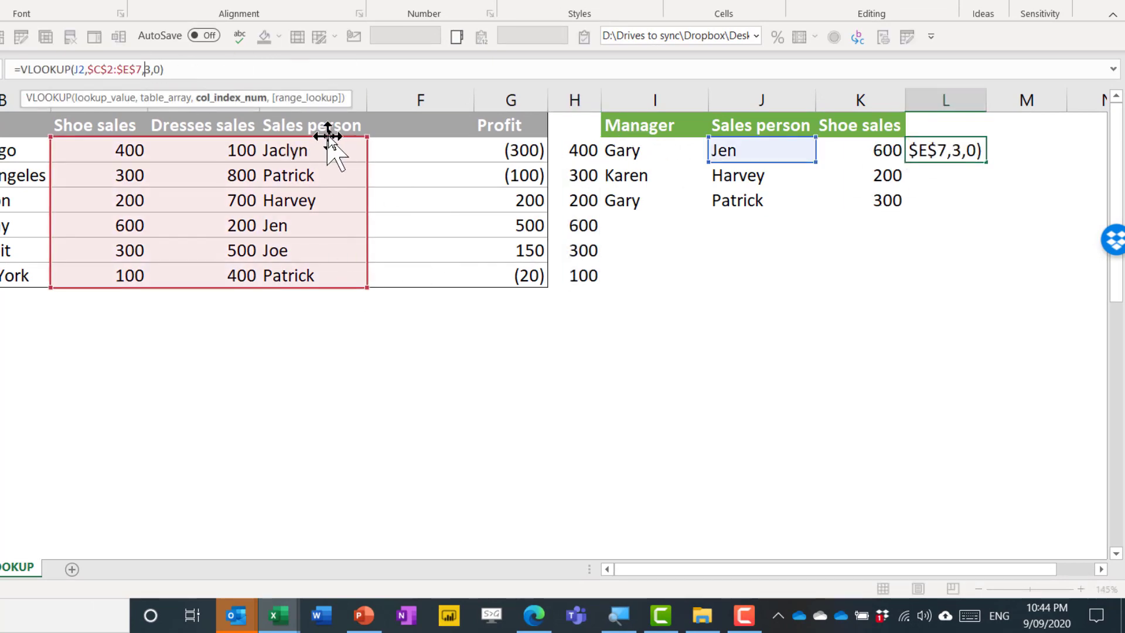
drag(327, 140, 503, 161)
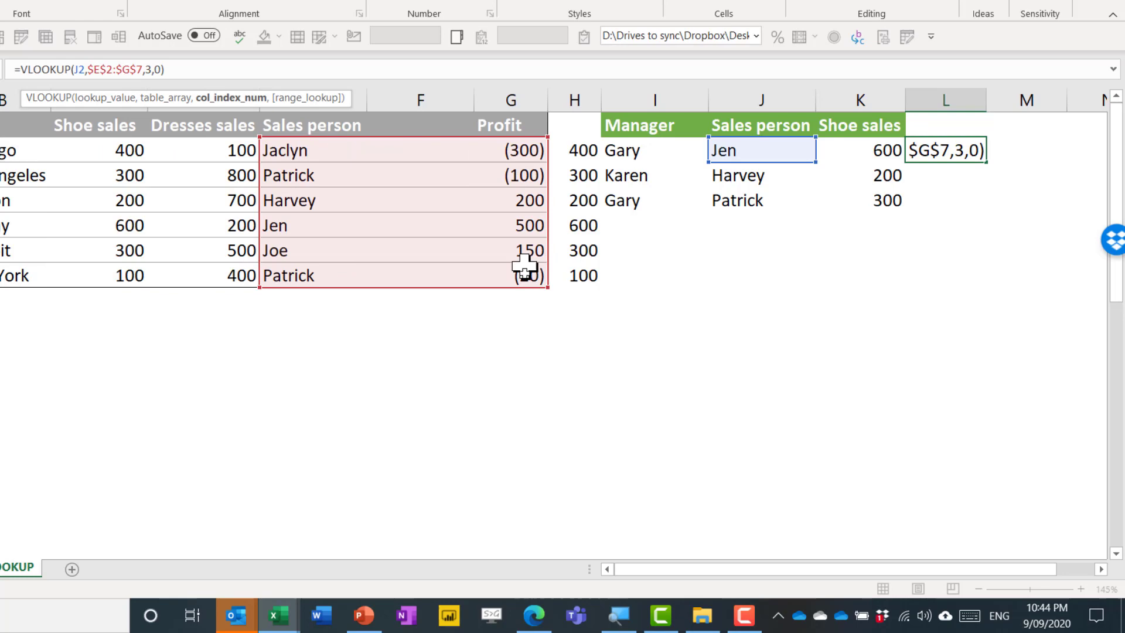
drag(548, 288, 592, 282)
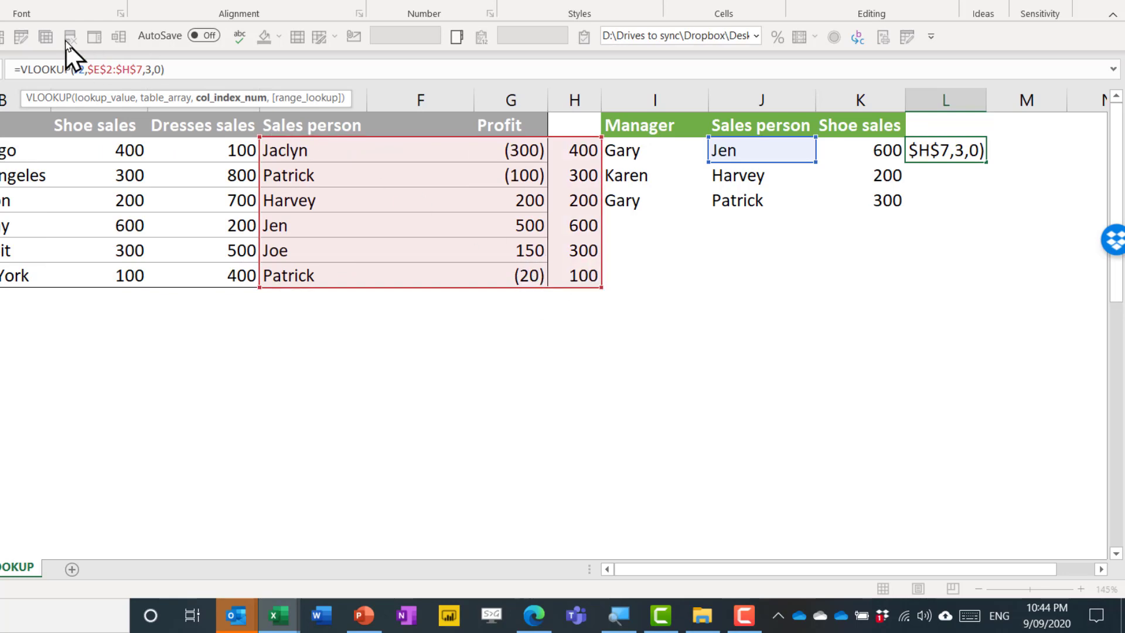
click(149, 69)
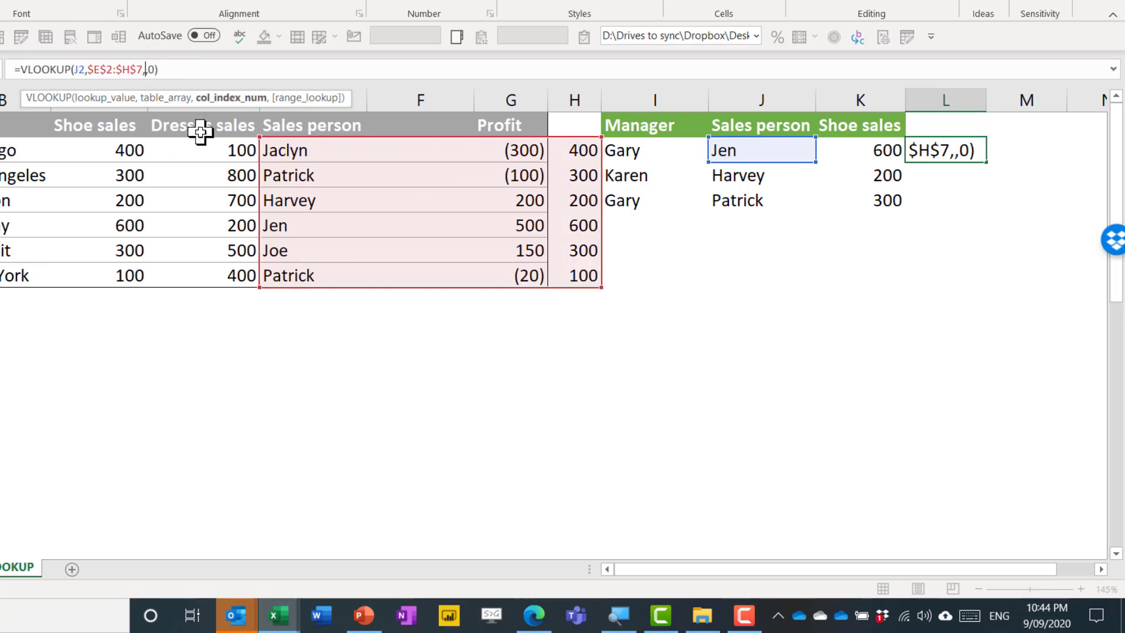
text(4)
key(Return)
key(Up)
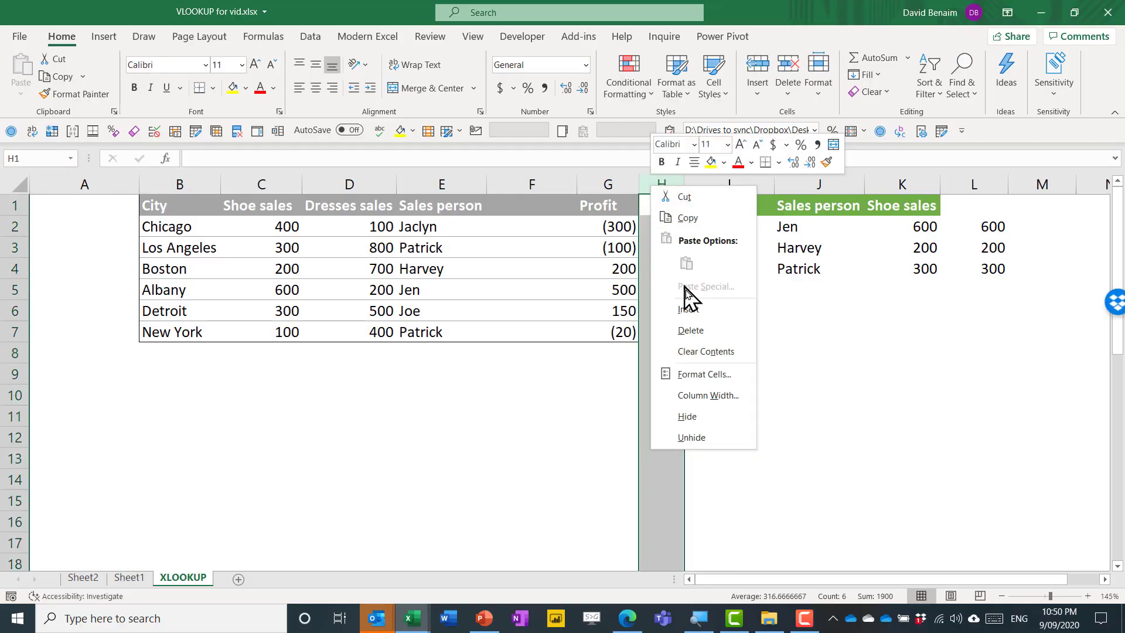
Try inserting a column at H, see the M2 VLOOKUP return zeros, then undo
click(689, 310)
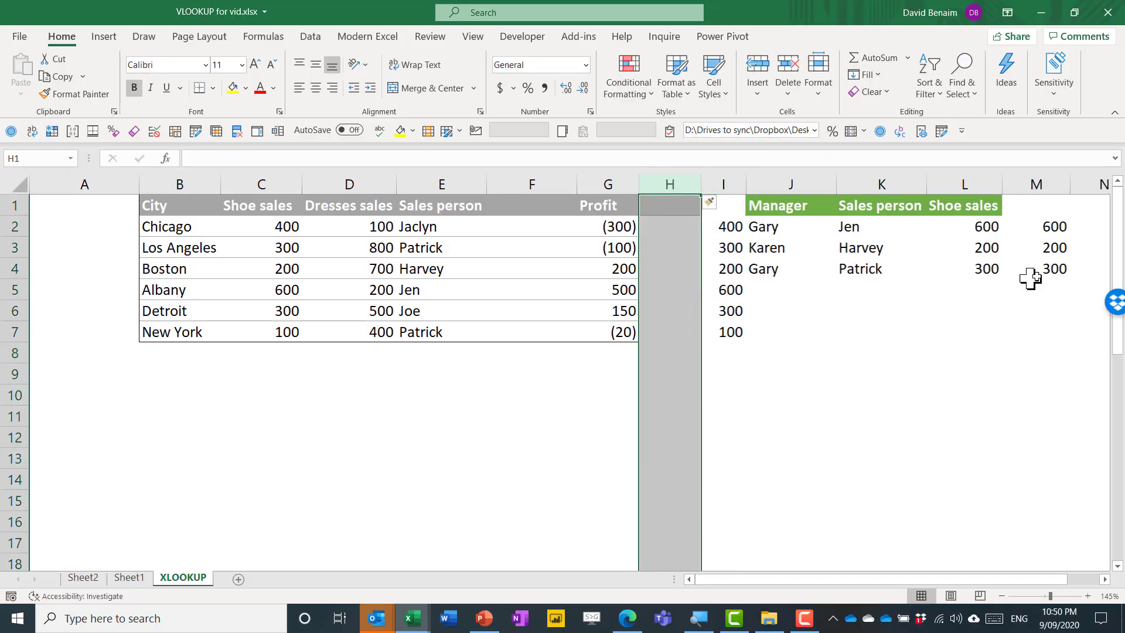
click(1047, 223)
double_click(1049, 226)
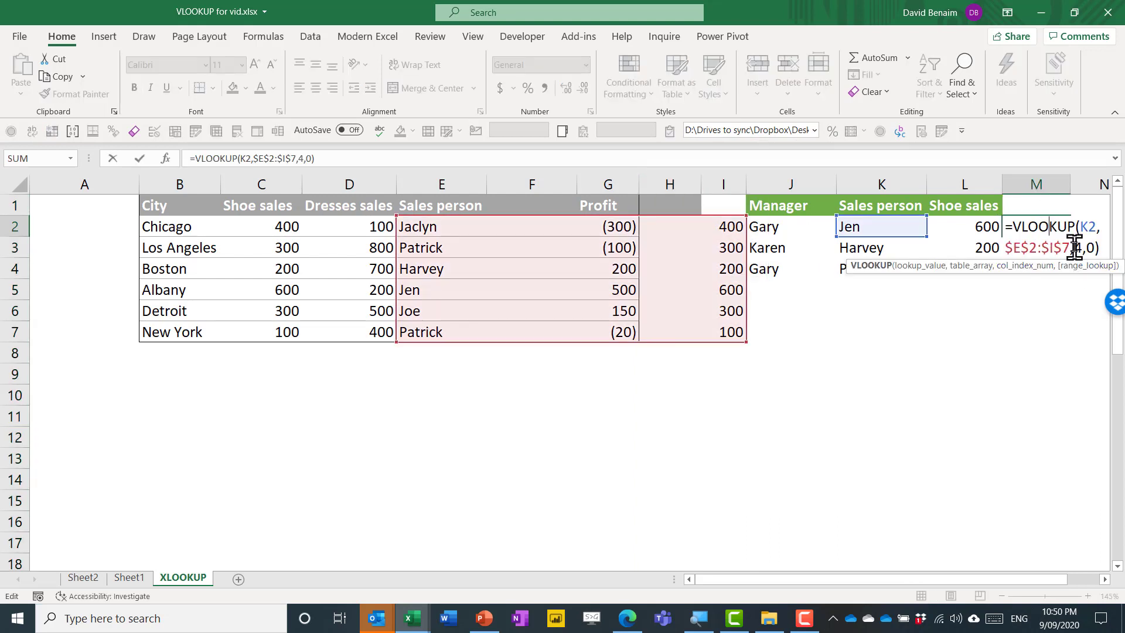
double_click(1081, 247)
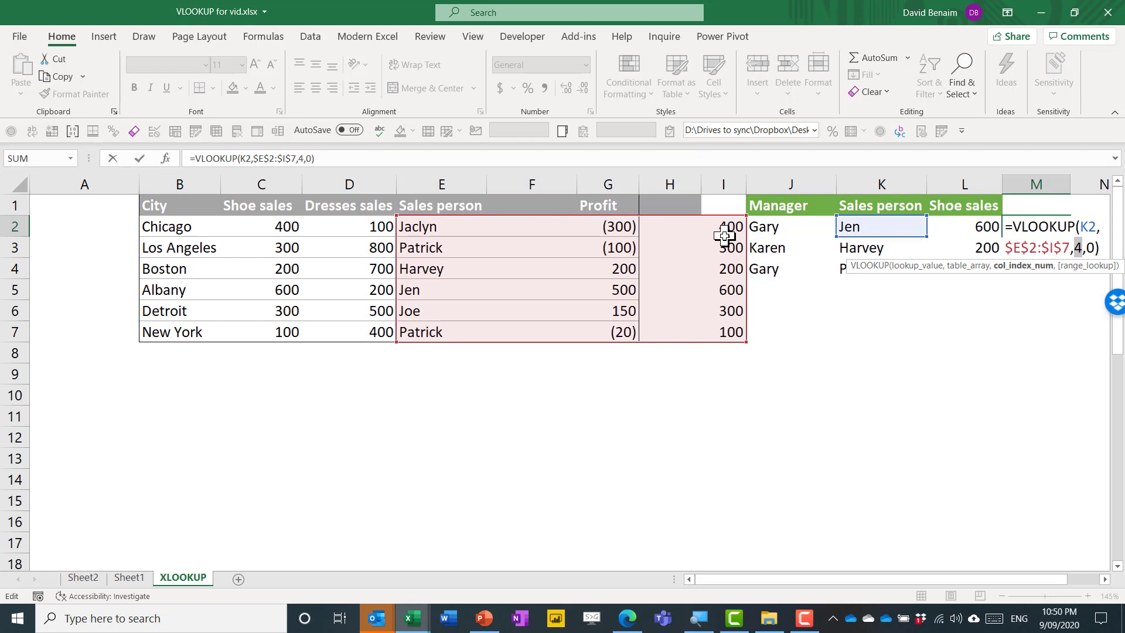
key(ctrl+Return)
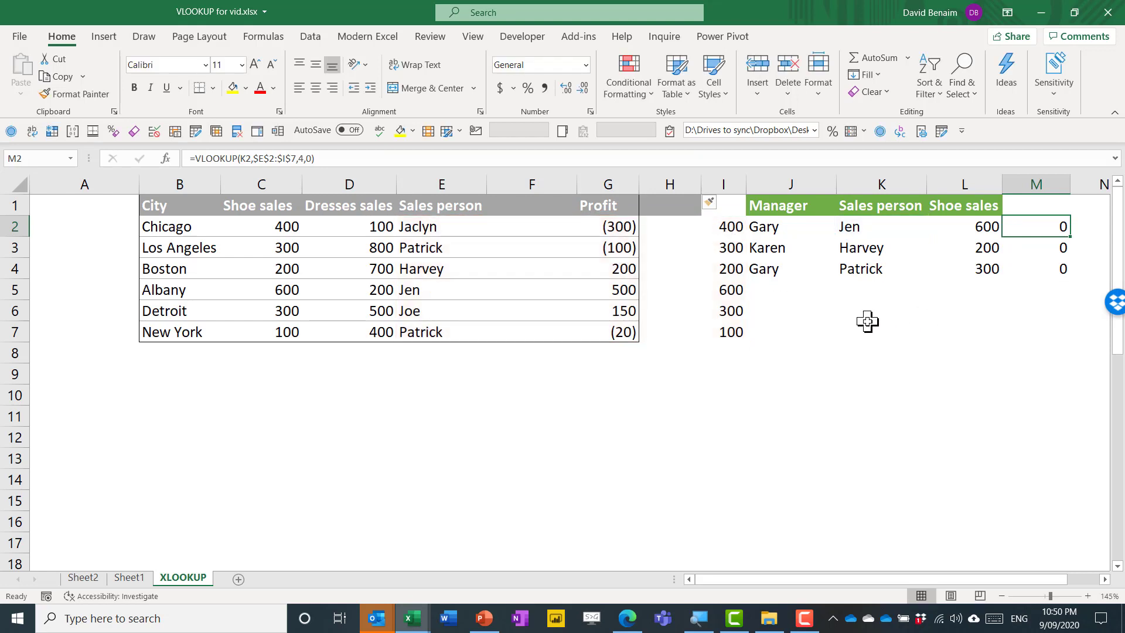
key(ctrl+z)
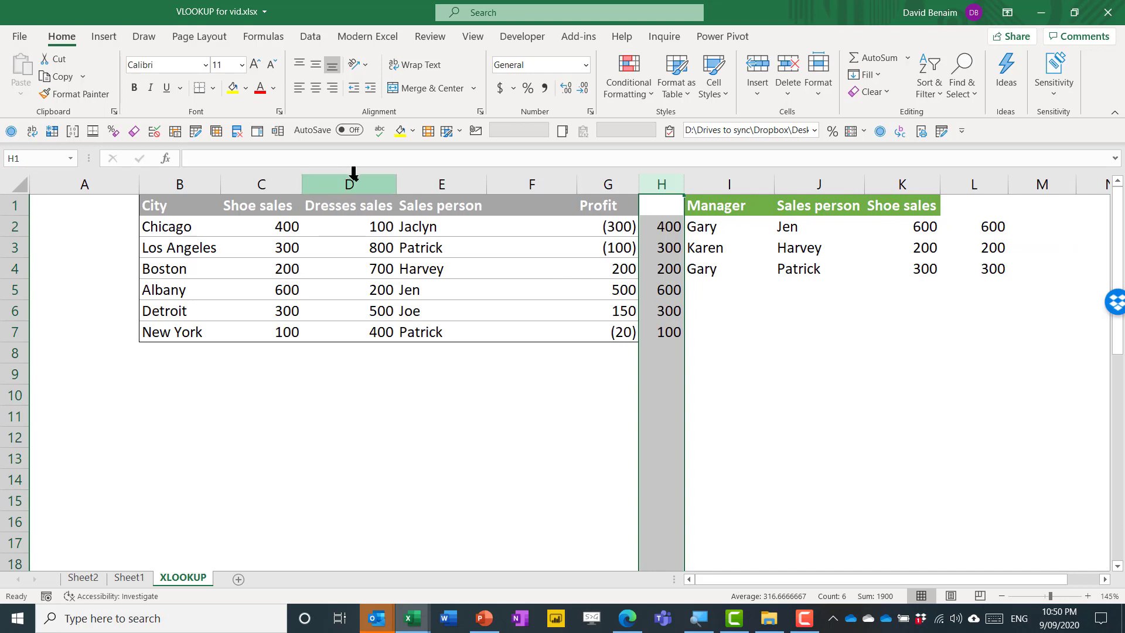
Insert a blank column E and check the L2 XLOOKUP still returns its values
click(430, 183)
right_click(429, 184)
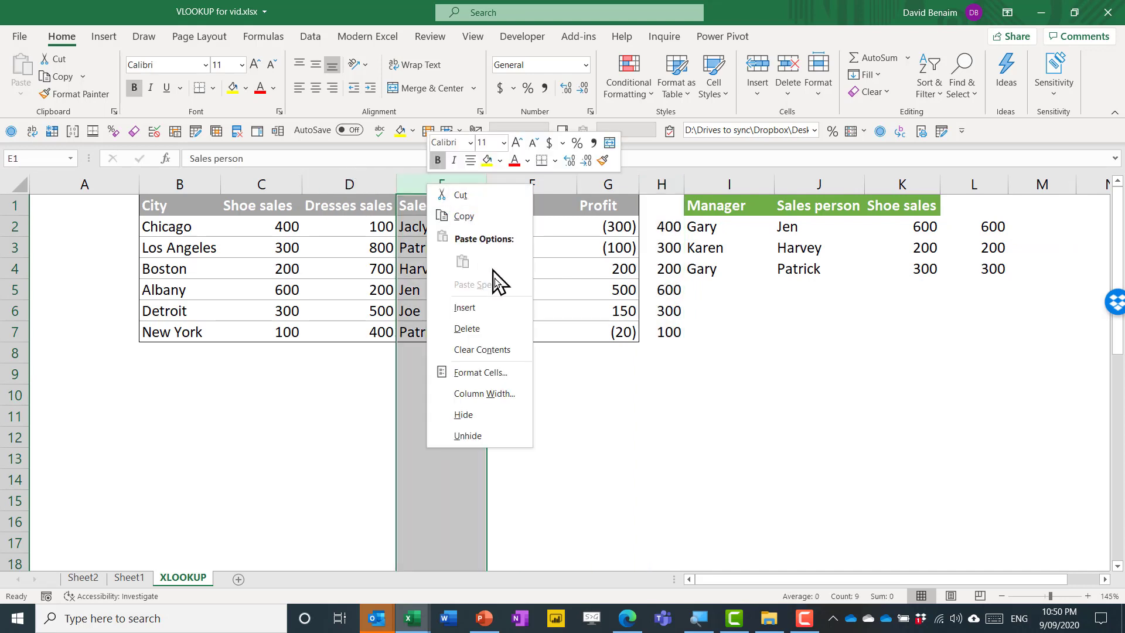
click(491, 309)
click(907, 229)
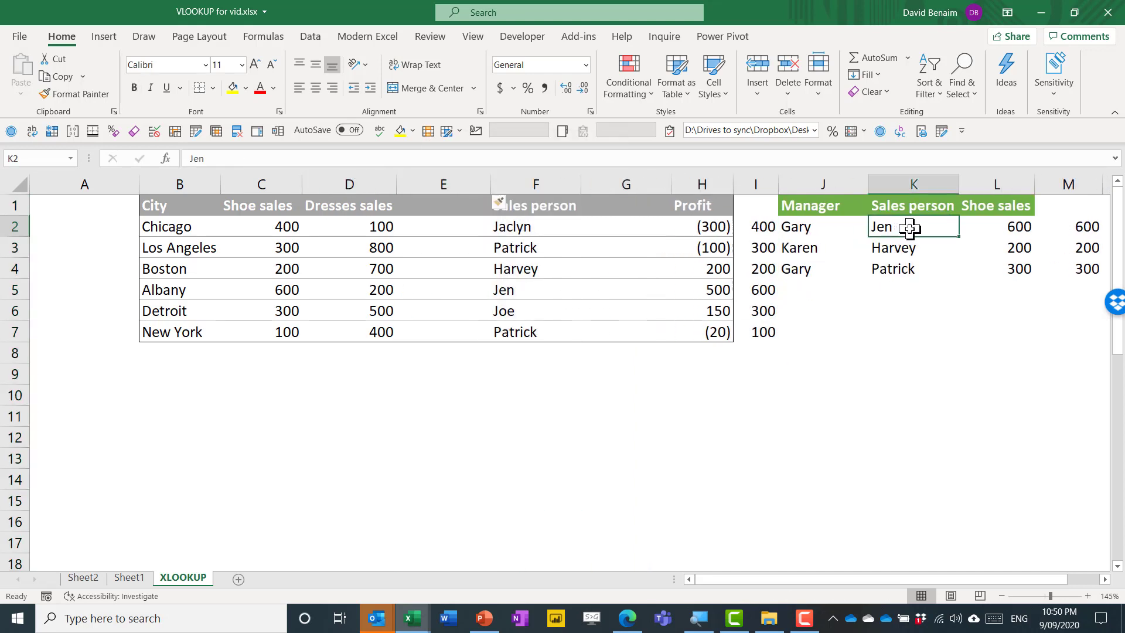
double_click(912, 228)
key(Escape)
click(982, 229)
key(F2)
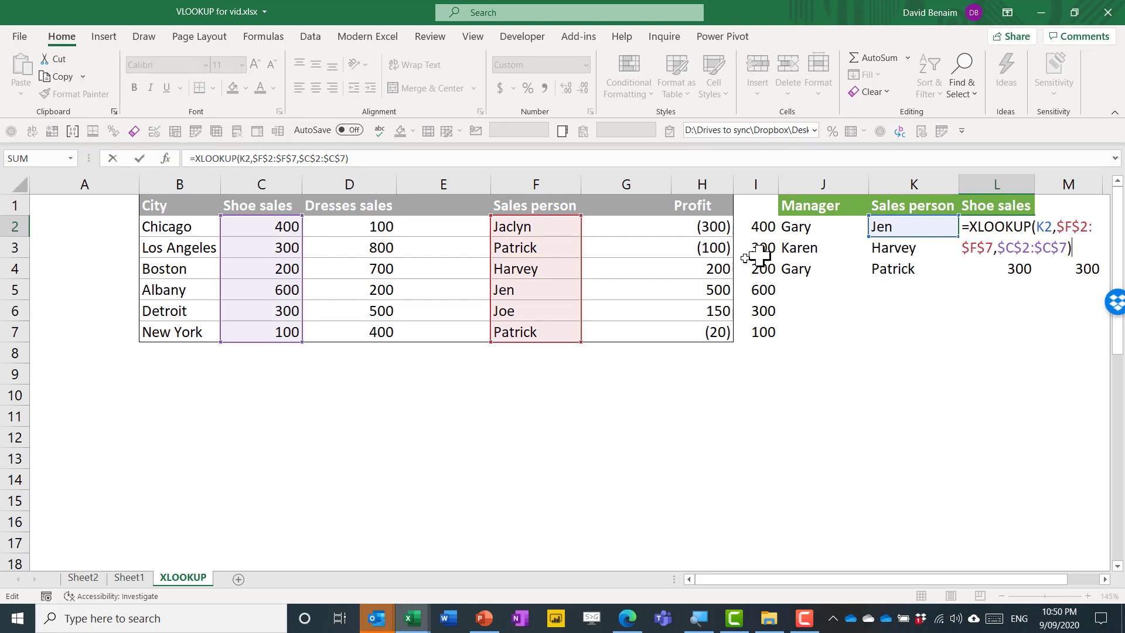
drag(543, 206, 560, 330)
key(ctrl+c)
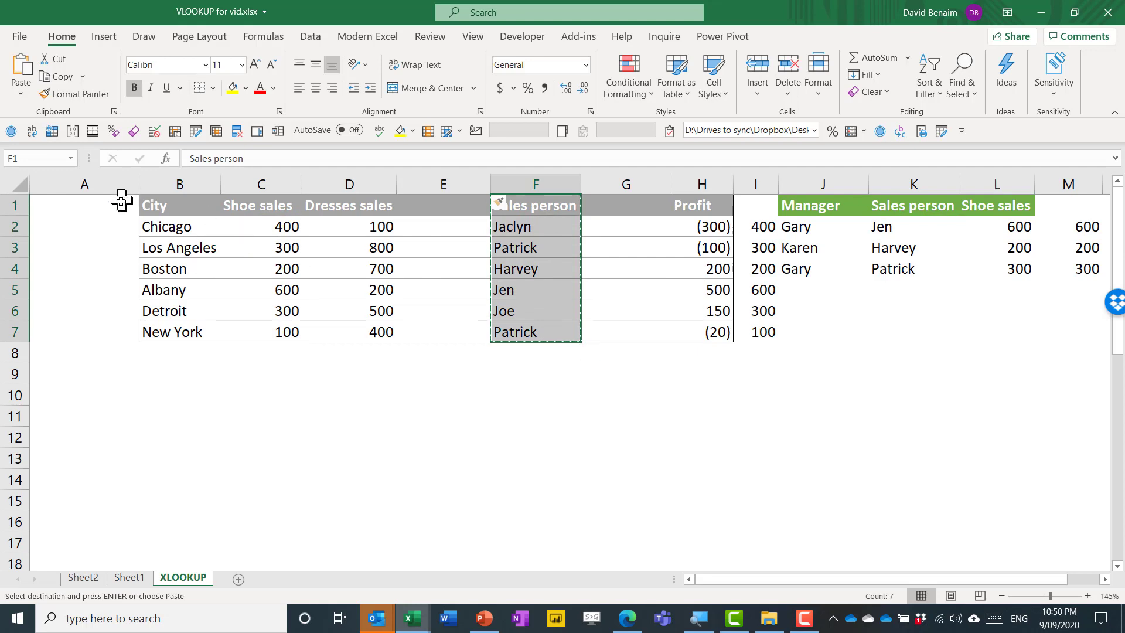
click(121, 201)
key(ctrl+v)
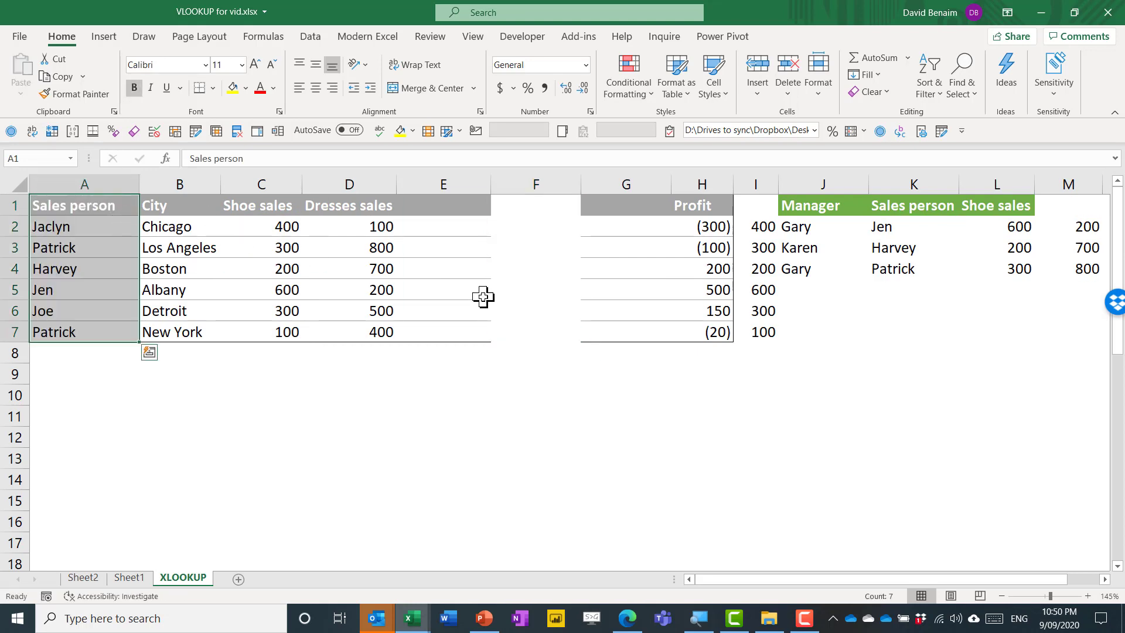
click(1074, 226)
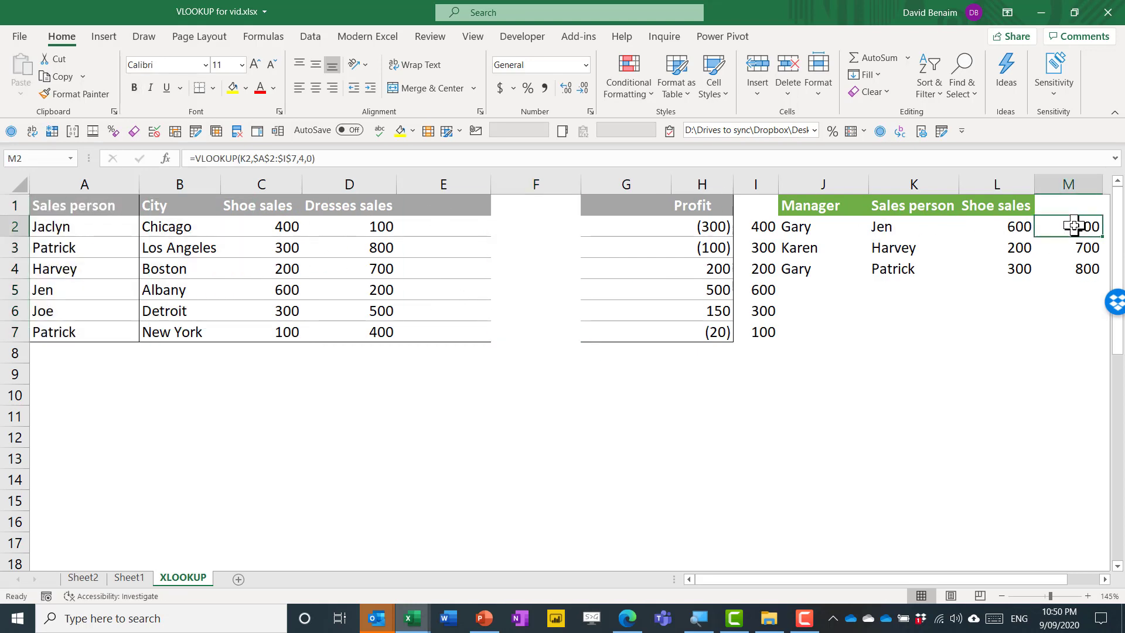
double_click(1068, 227)
key(Escape)
key(ctrl+z)
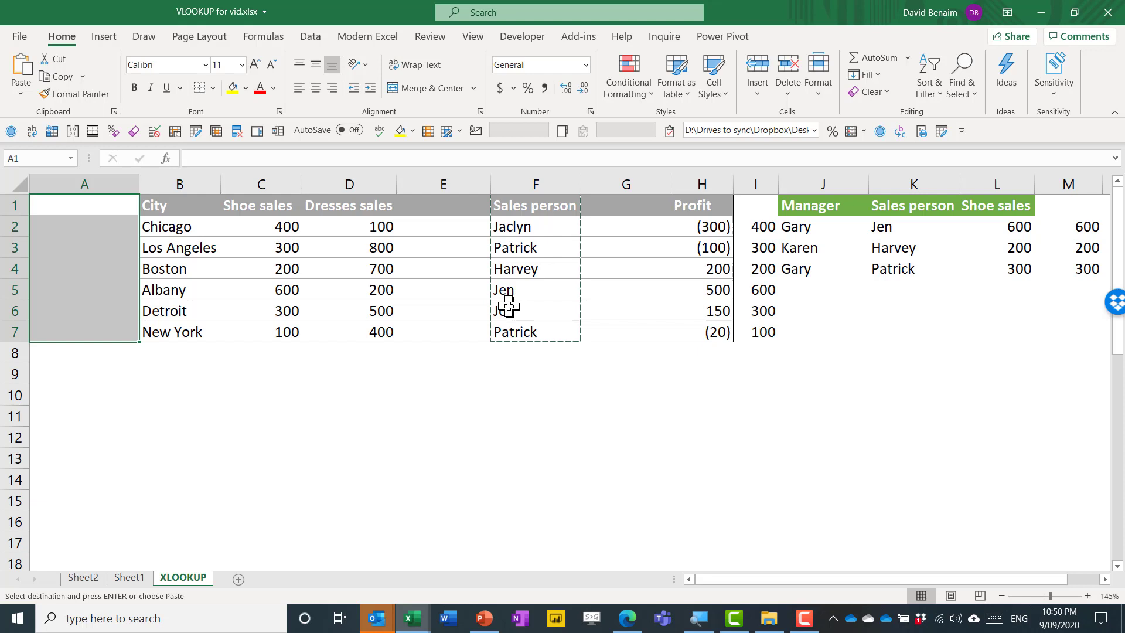
click(520, 416)
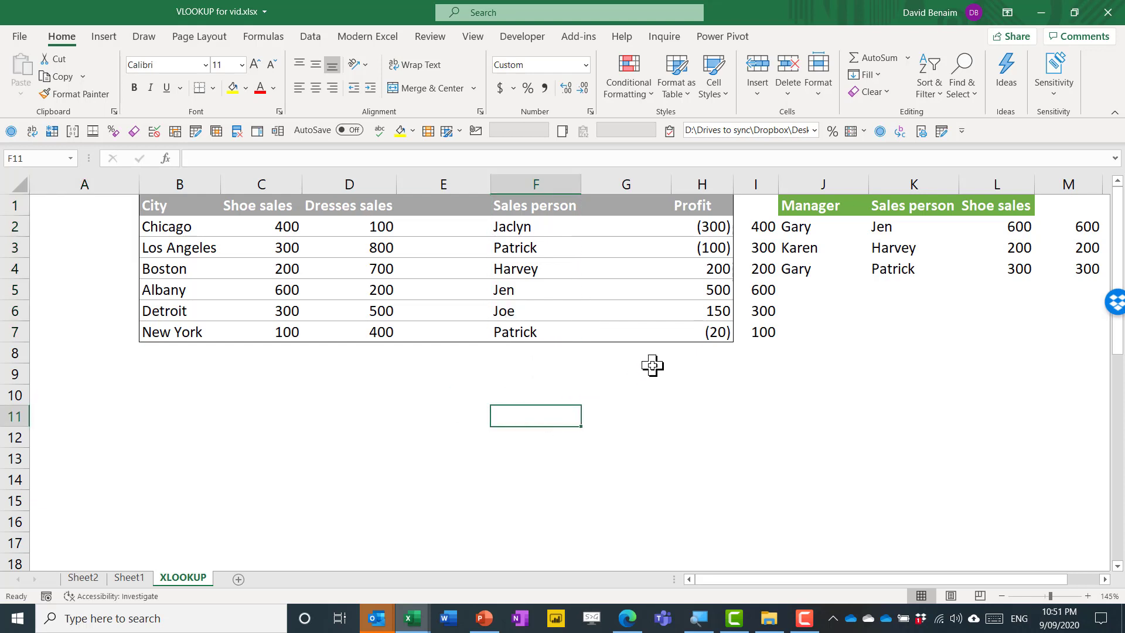
key(Right)
key(Right)
key(Right)
key(Right)
key(Right)
key(Right)
key(Right)
key(Right)
key(Right)
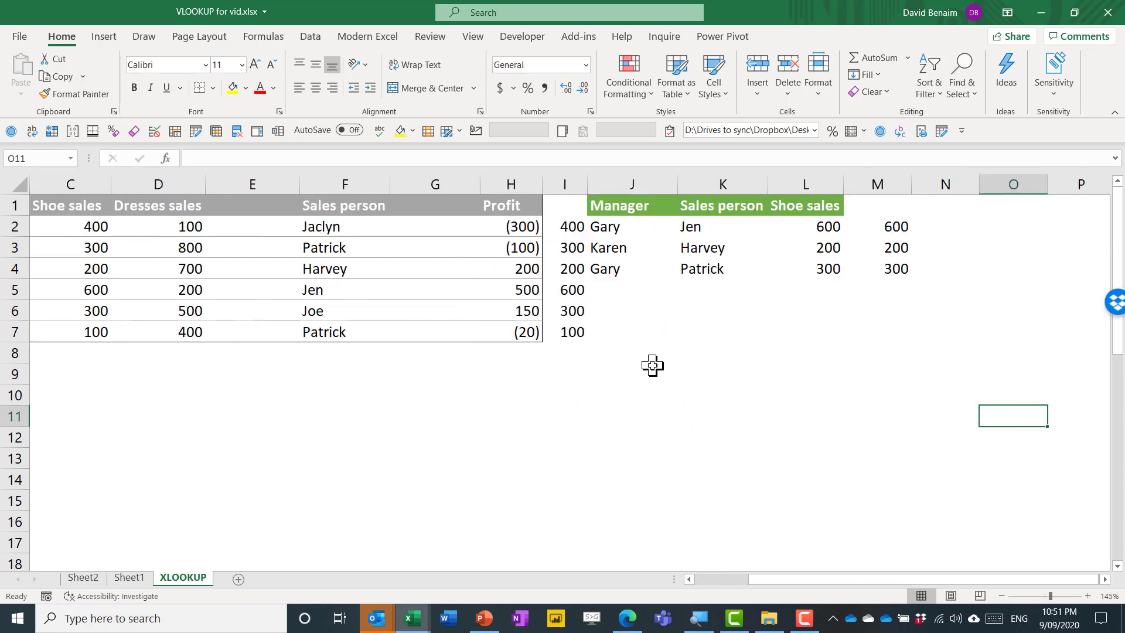
key(Up)
key(Up)
key(Up)
key(Up)
key(Up)
key(Up)
key(Up)
key(Up)
key(Up)
key(Left)
key(Left)
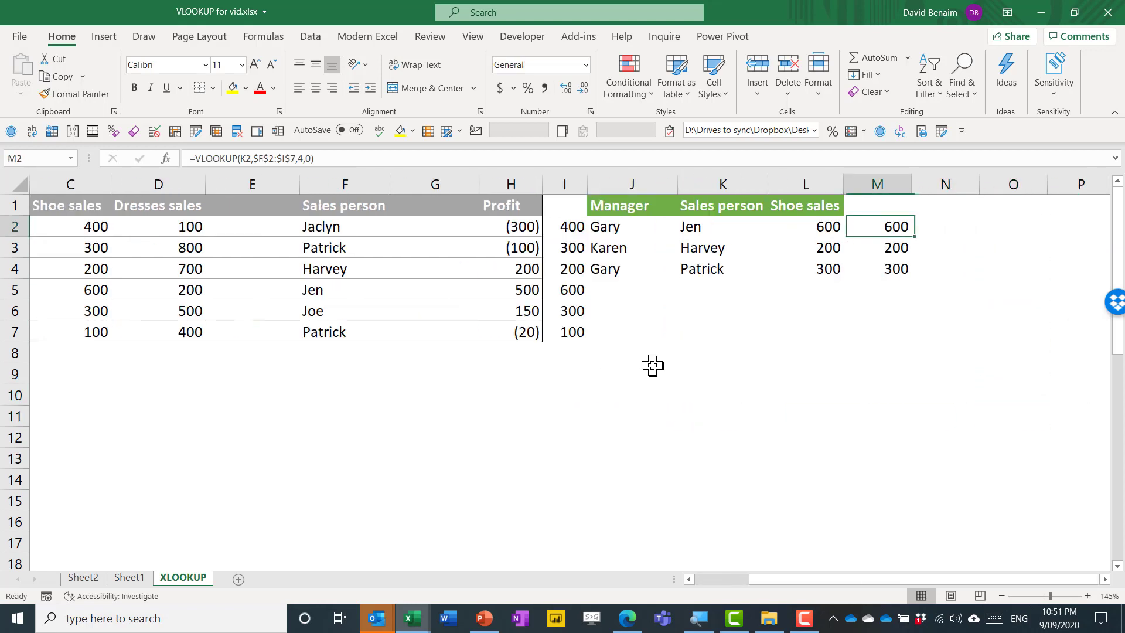
key(Right)
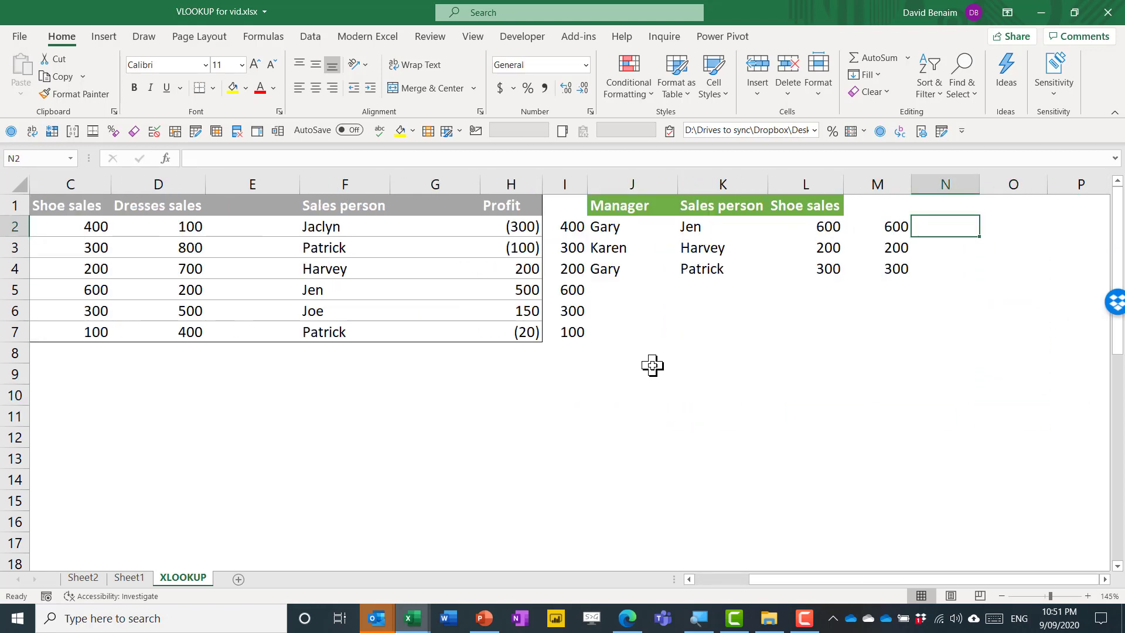
text(=ind)
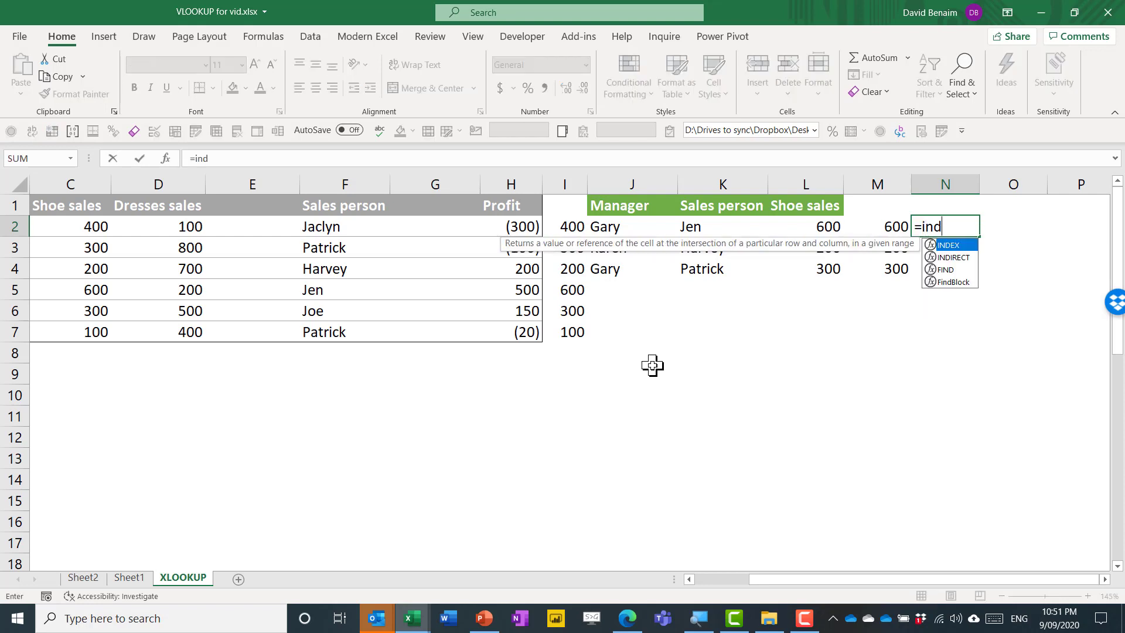
key(Tab)
text(ma)
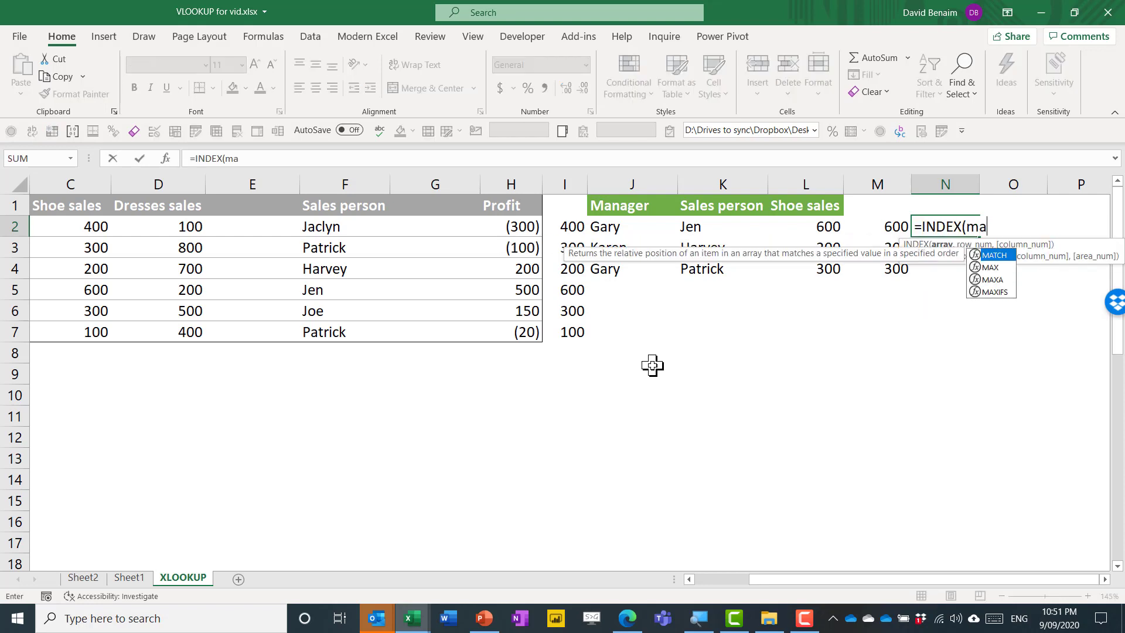
key(Tab)
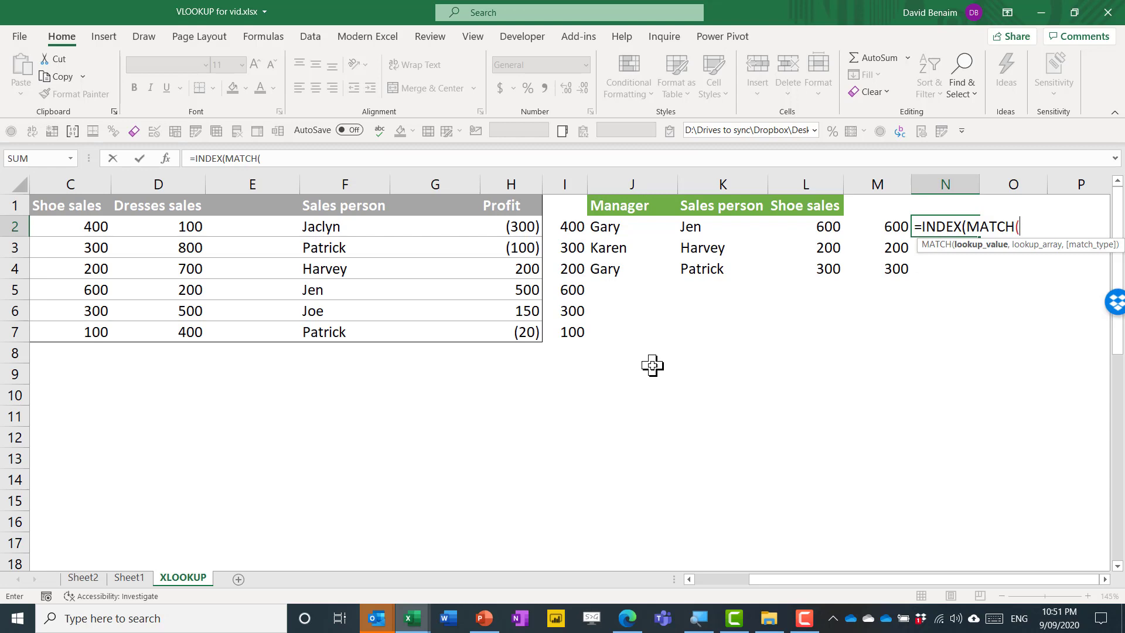
key(Escape)
key(Left)
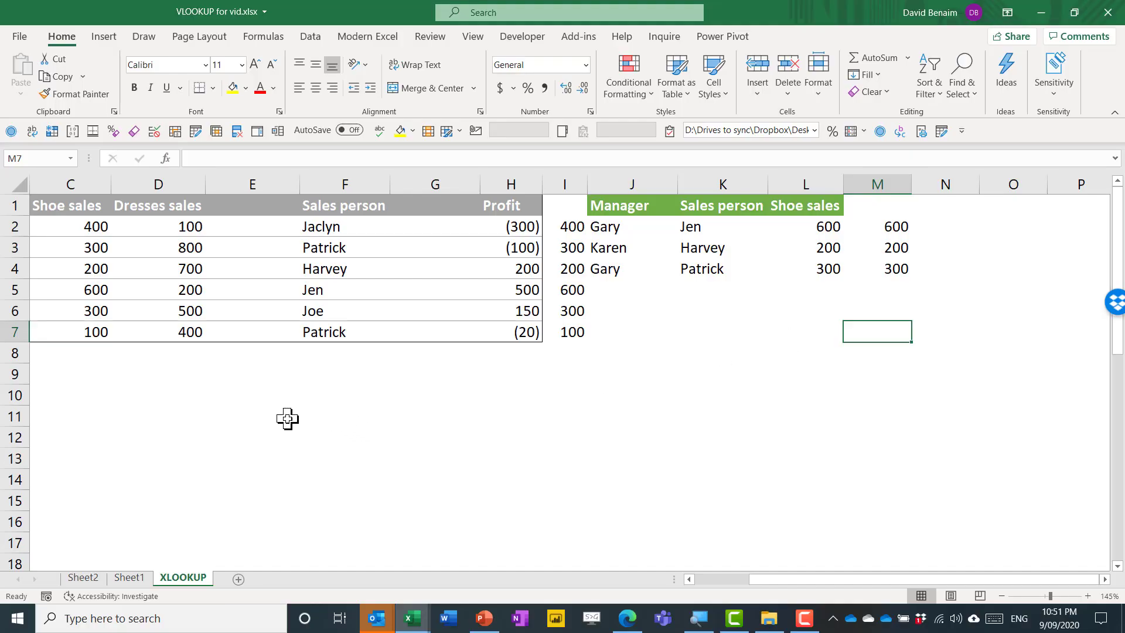
drag(287, 418, 196, 394)
click(199, 395)
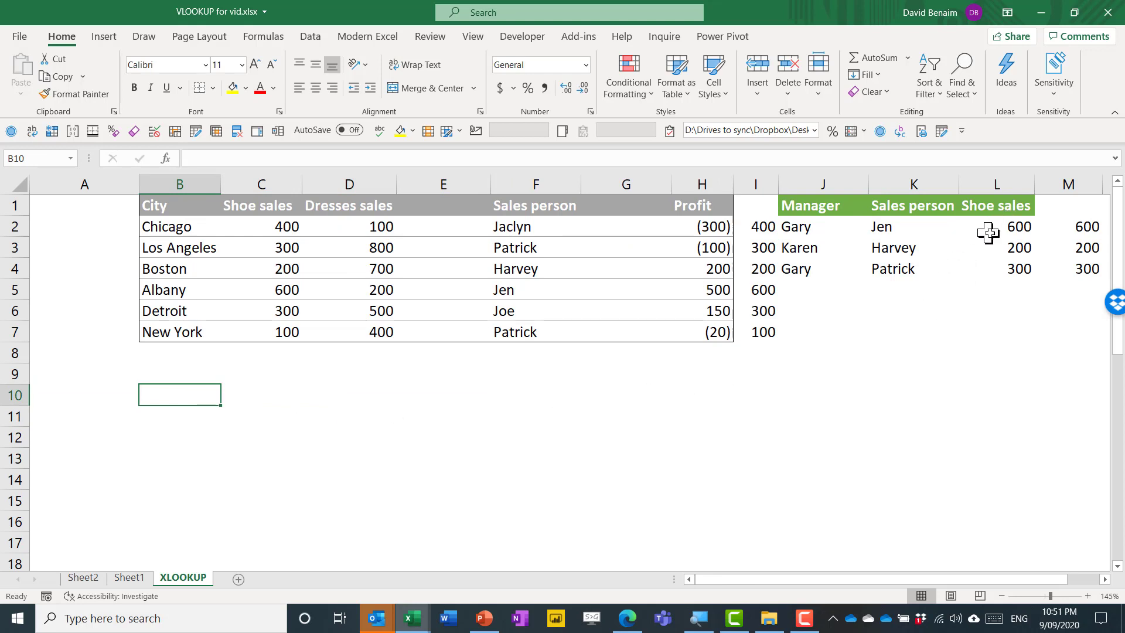
drag(1017, 221, 1075, 266)
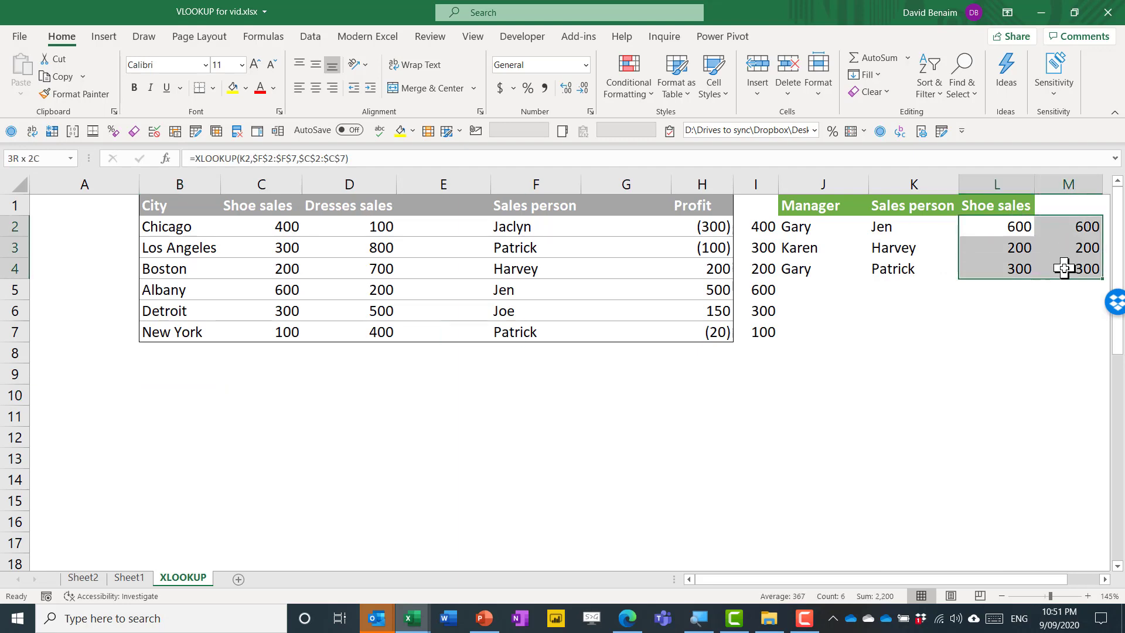
Clear L2:M4 and enter =XLOOKUP(K2,$F$2:$F$7,$H$2:$H$7) in L2 to return profit
key(Delete)
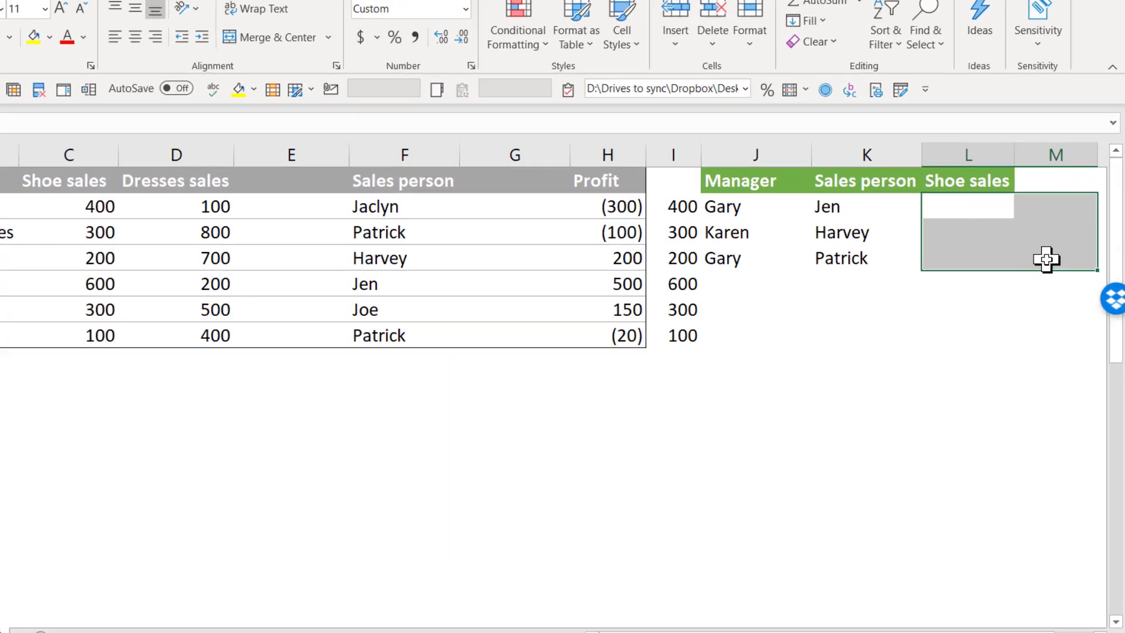
click(967, 207)
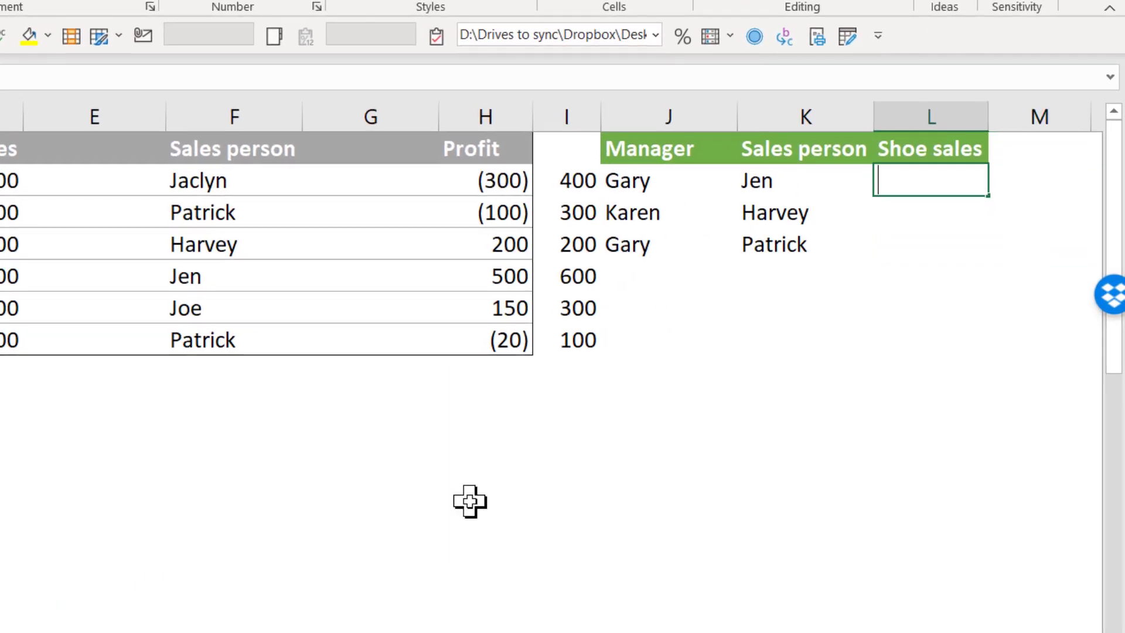
text(=XLOOKUP()
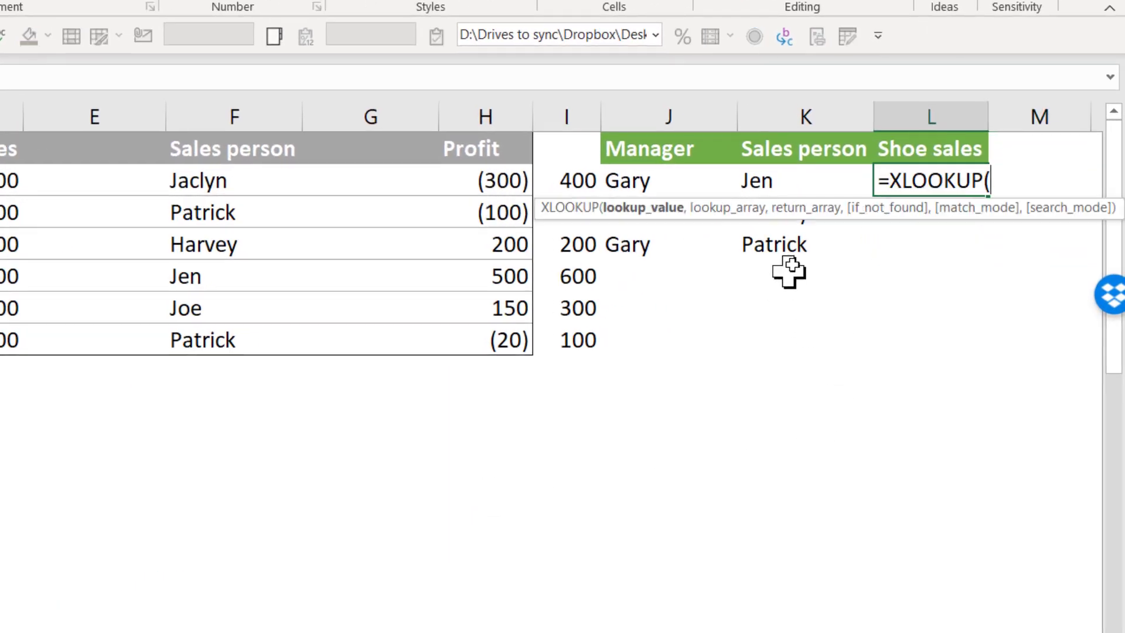
click(823, 184)
text(,)
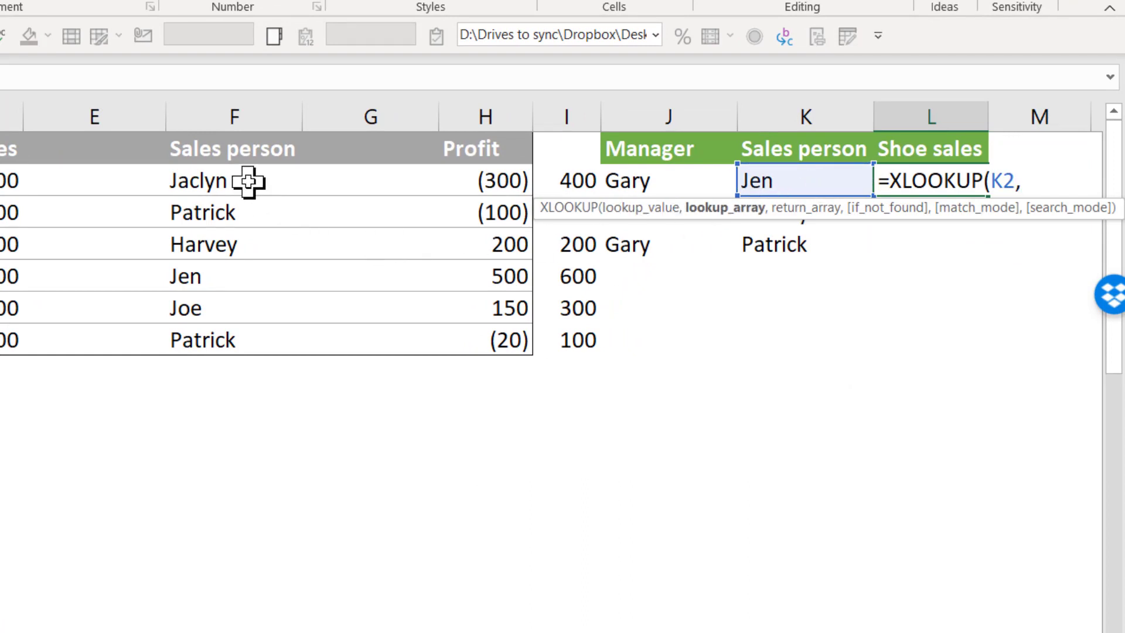
drag(244, 181, 263, 335)
key(F4)
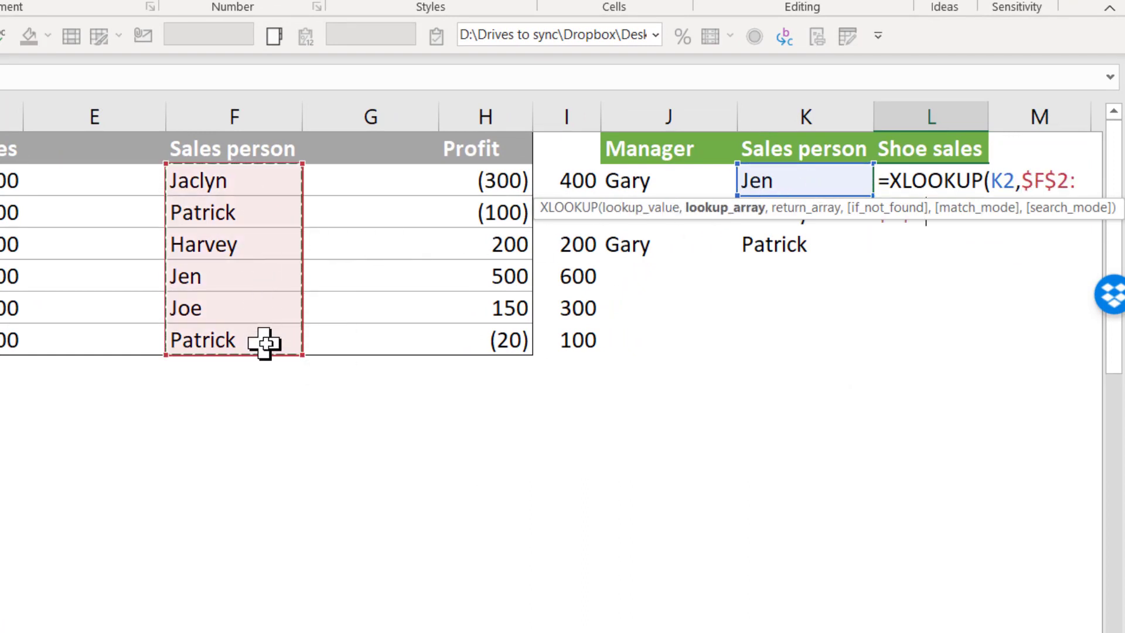
text(,)
click(482, 186)
drag(487, 208, 487, 339)
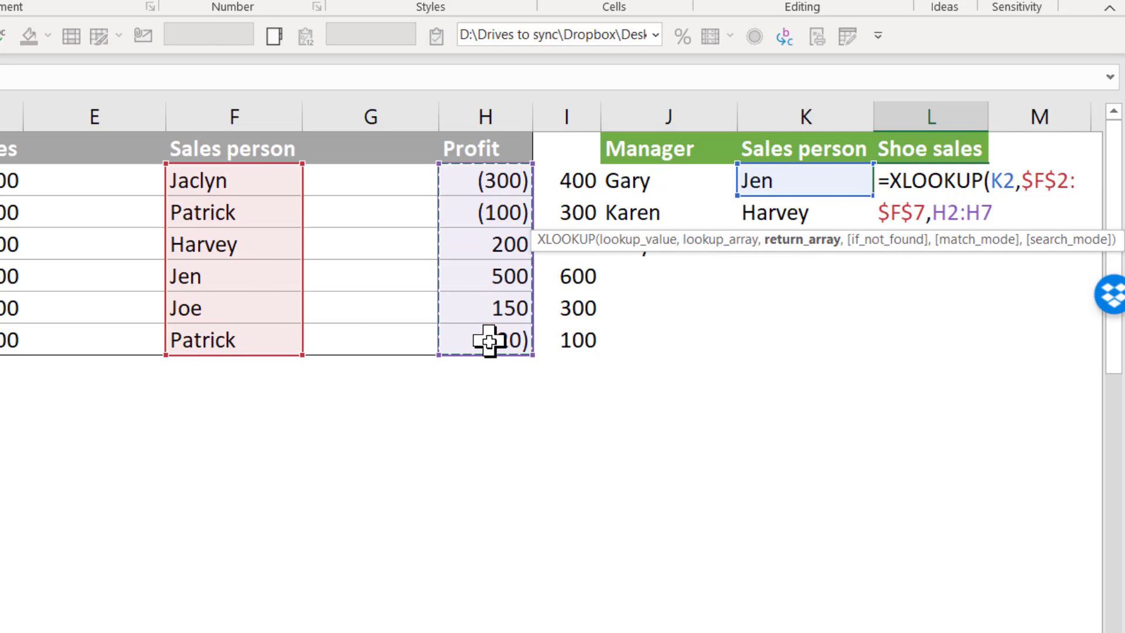
key(F4)
text())
key(Return)
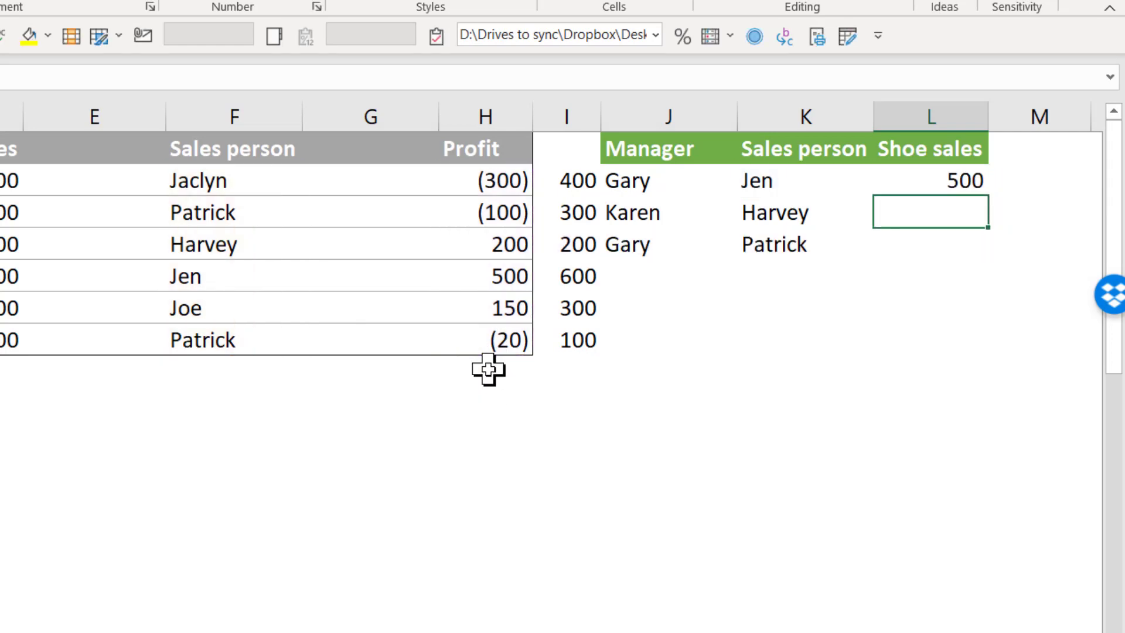
key(Up)
Enter =VLOOKUP(K2,$F$2:$H$7,3,0) in M2 for comparison
key(Right)
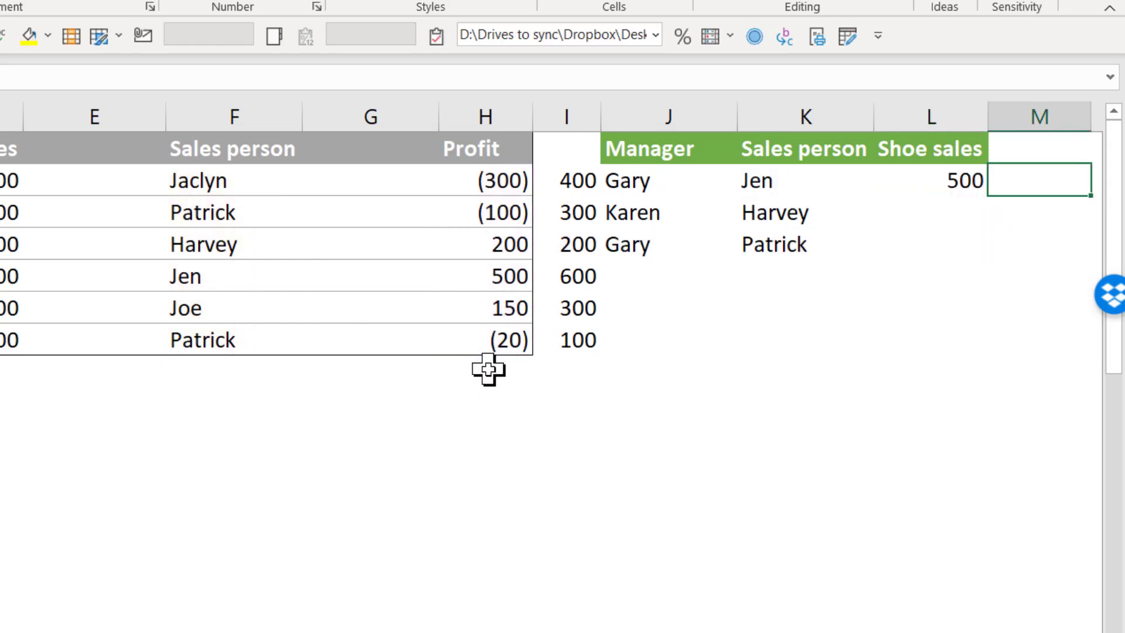
text(=vl)
key(Tab)
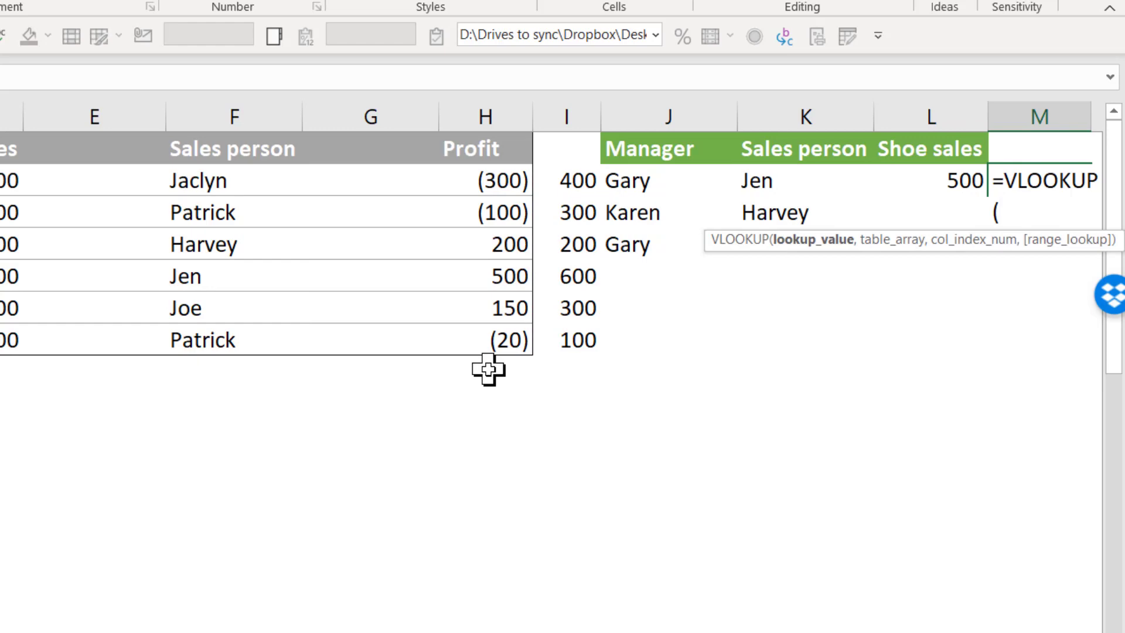
click(802, 182)
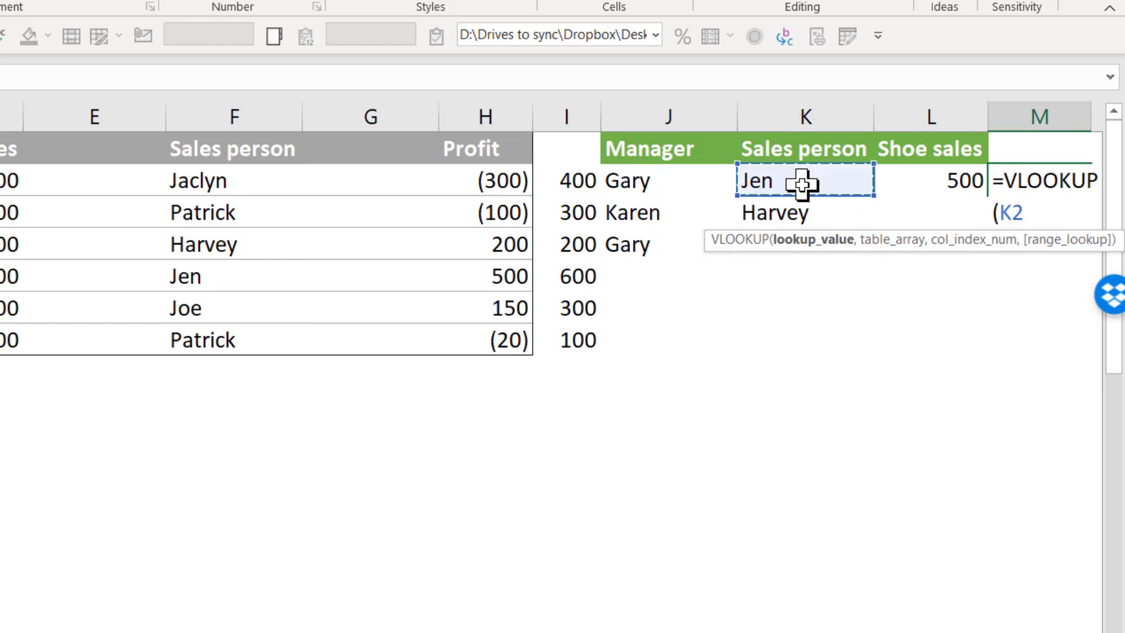
text(,)
drag(234, 176, 477, 352)
key(F4)
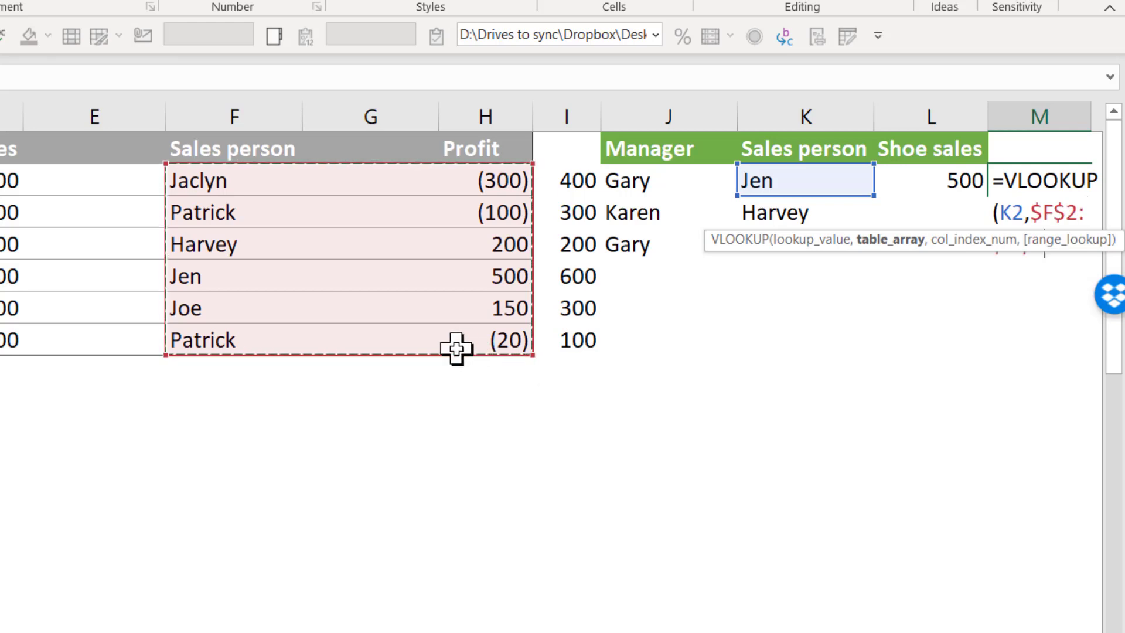
text(,3,0))
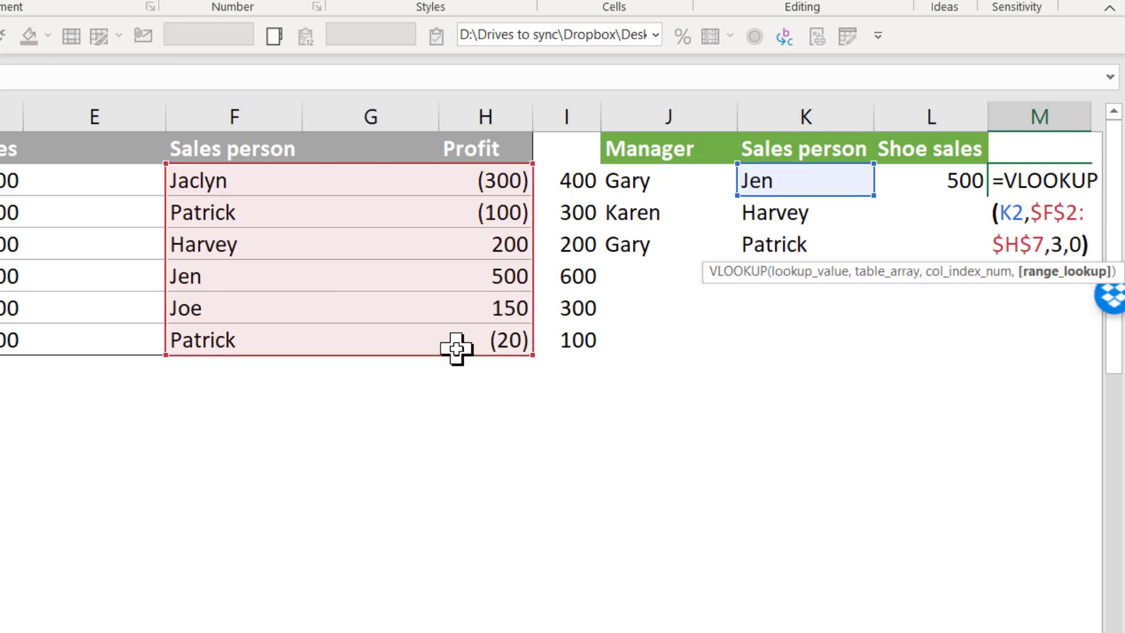
key(Return)
key(Up)
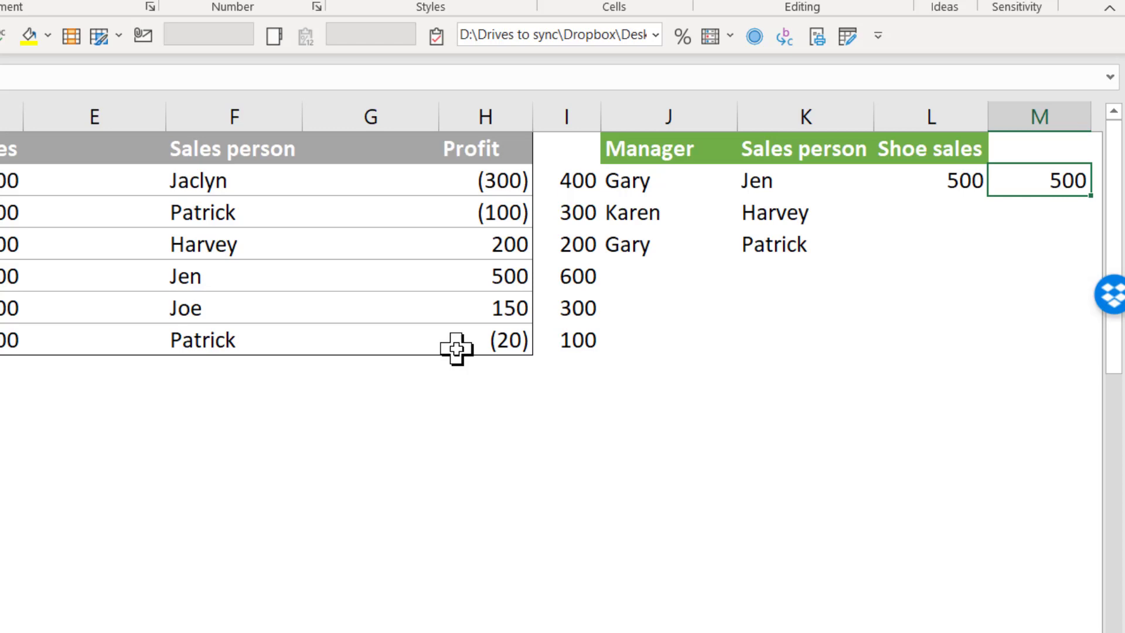
Fill both lookups down to row 4 and compare results 500, 200 and -100
drag(929, 187, 1074, 256)
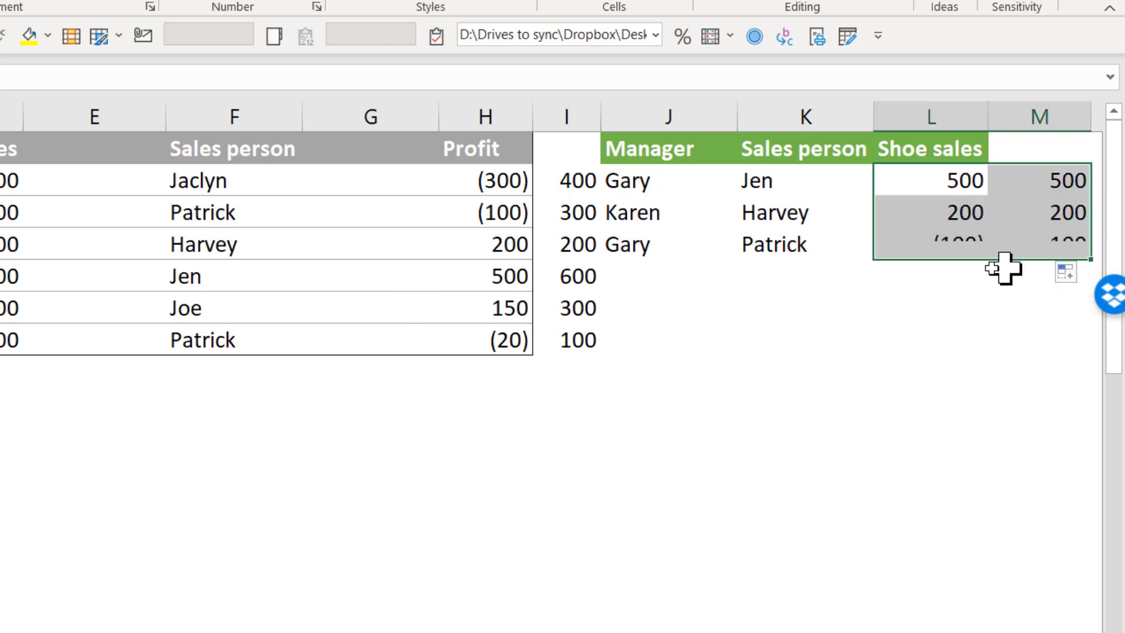
click(806, 339)
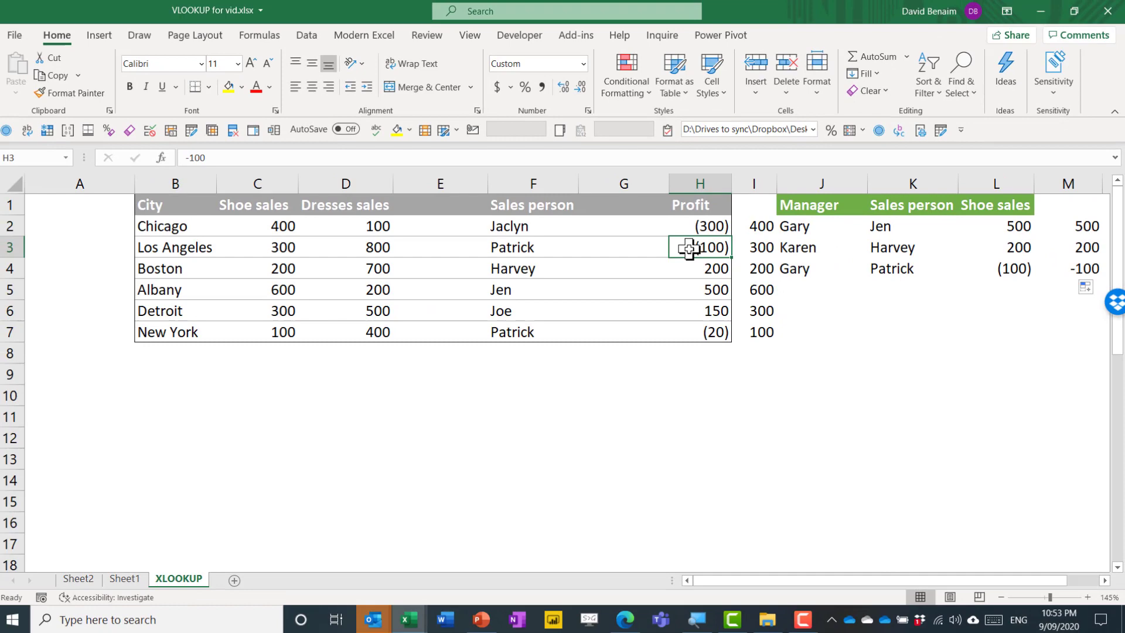
click(683, 333)
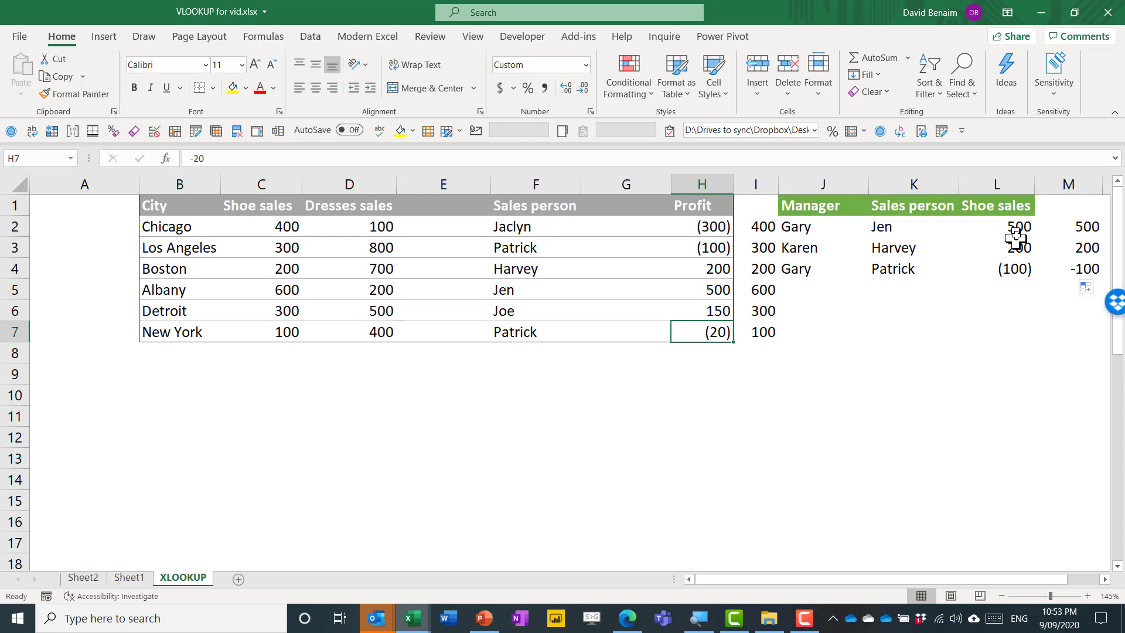
drag(1014, 226, 1025, 269)
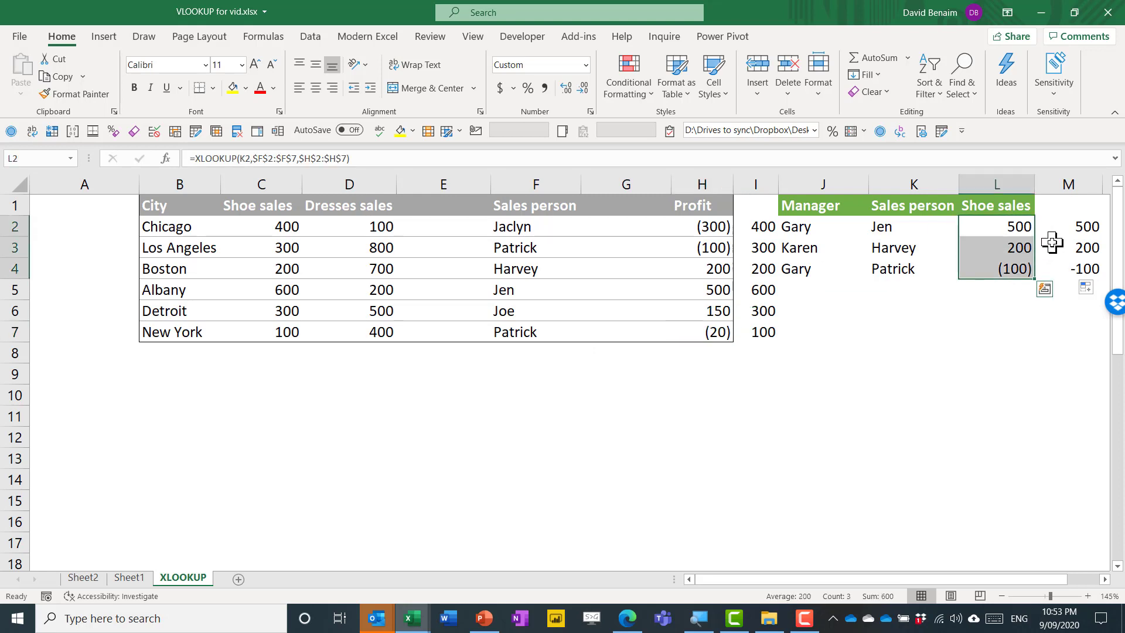
drag(1053, 231, 1059, 288)
click(1061, 270)
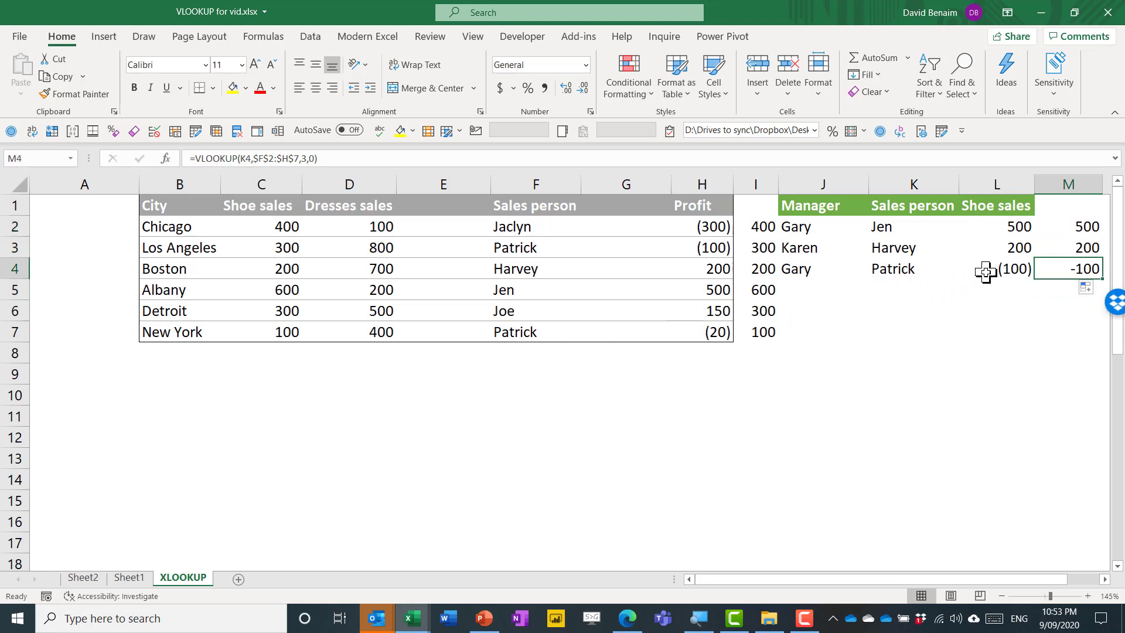
Add search mode -1 to L2's XLOOKUP and fill to L4, so Patrick returns (20)
click(996, 225)
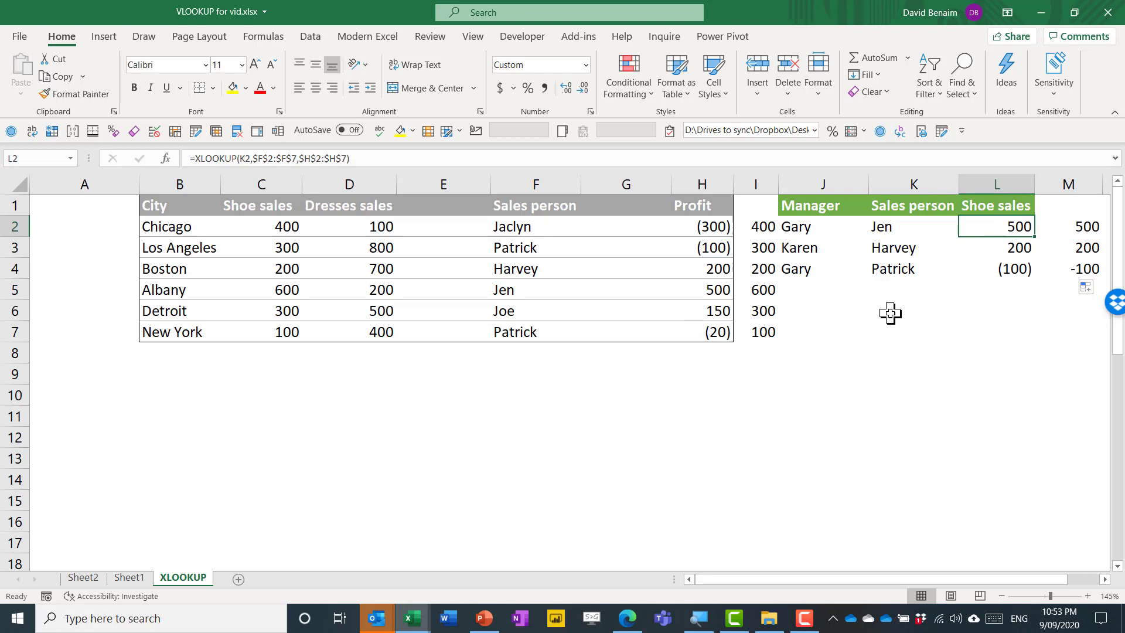
key(F2)
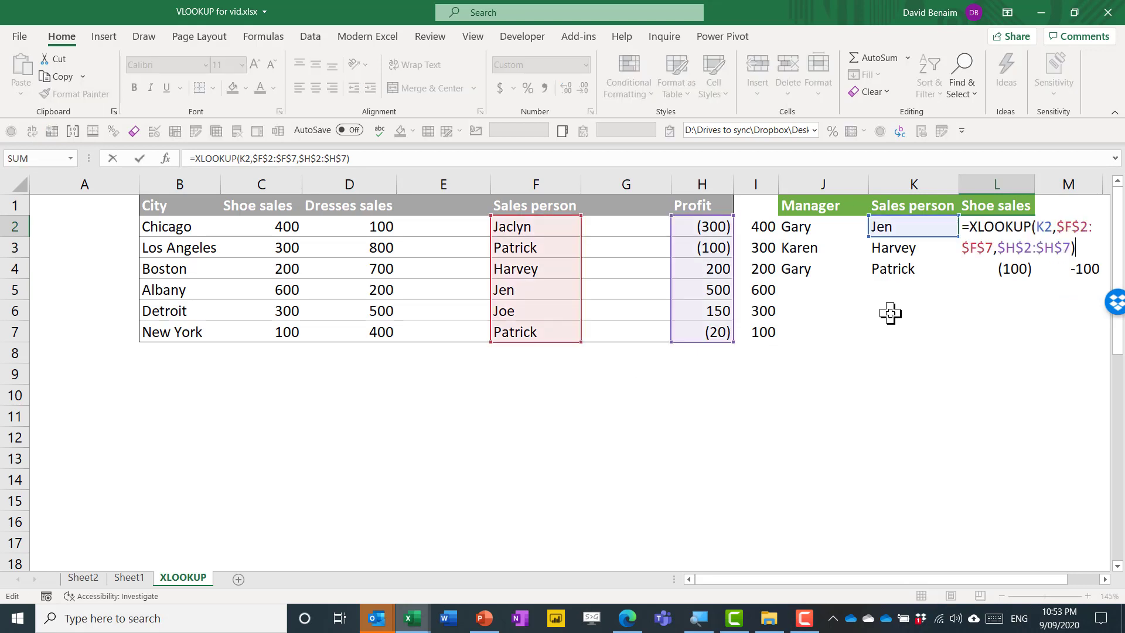
key(BackSpace)
text(,,,)
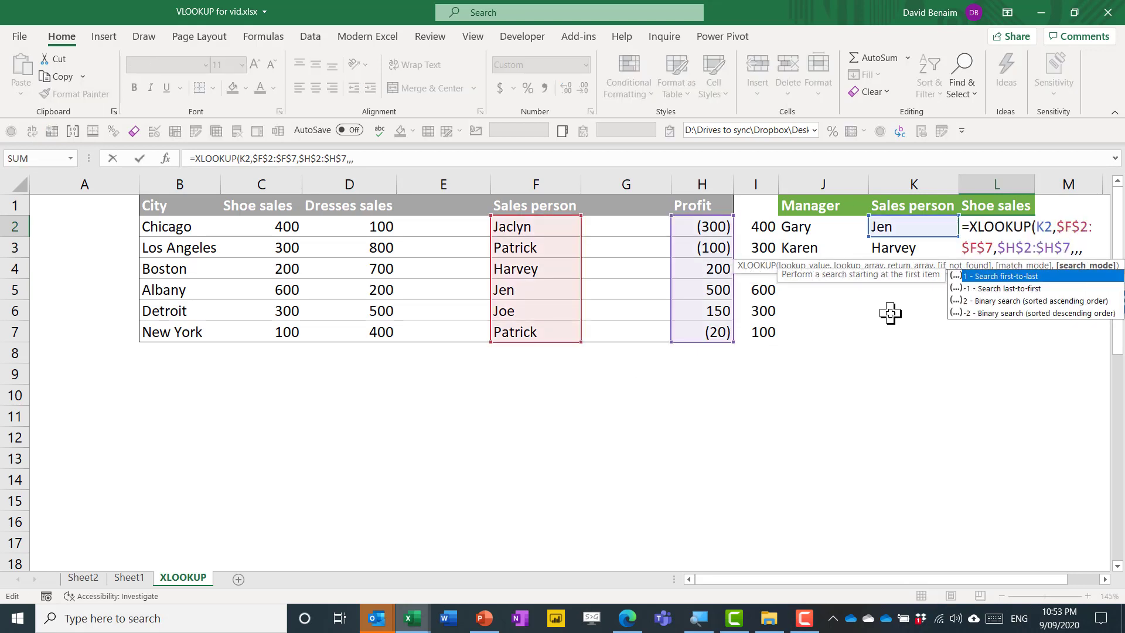
double_click(1001, 289)
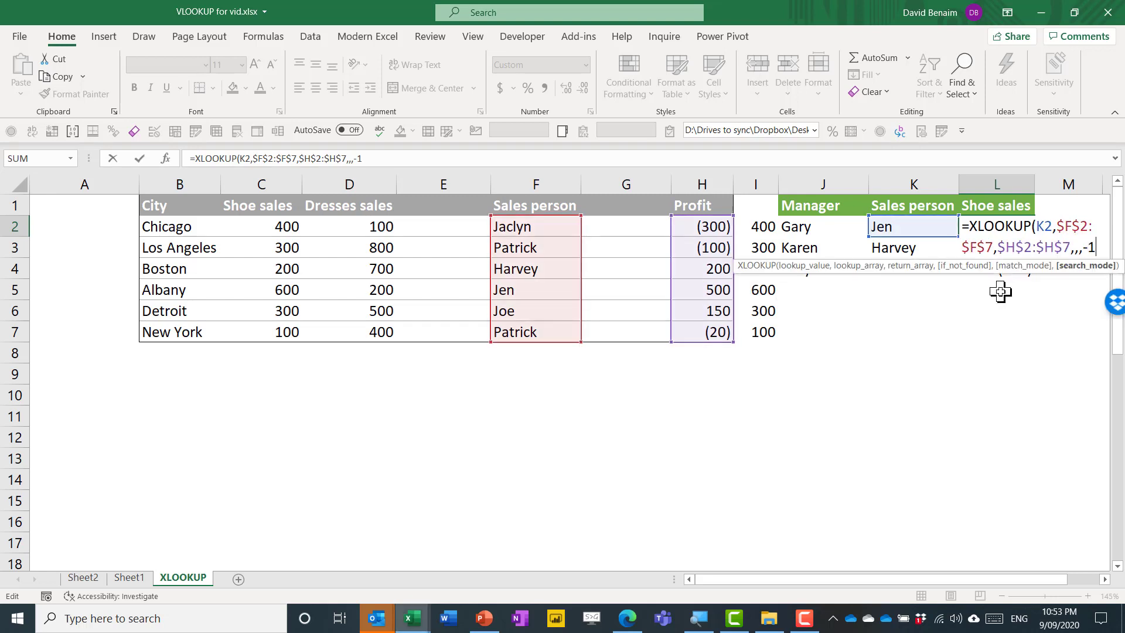
text())
key(ctrl+Return)
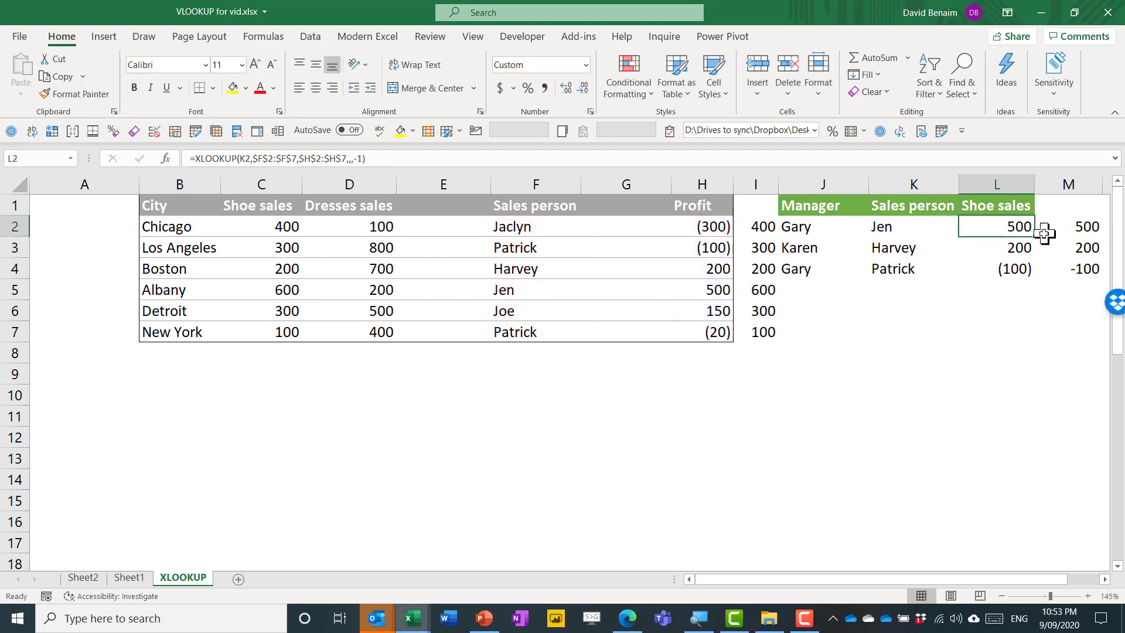
drag(1037, 239, 1036, 278)
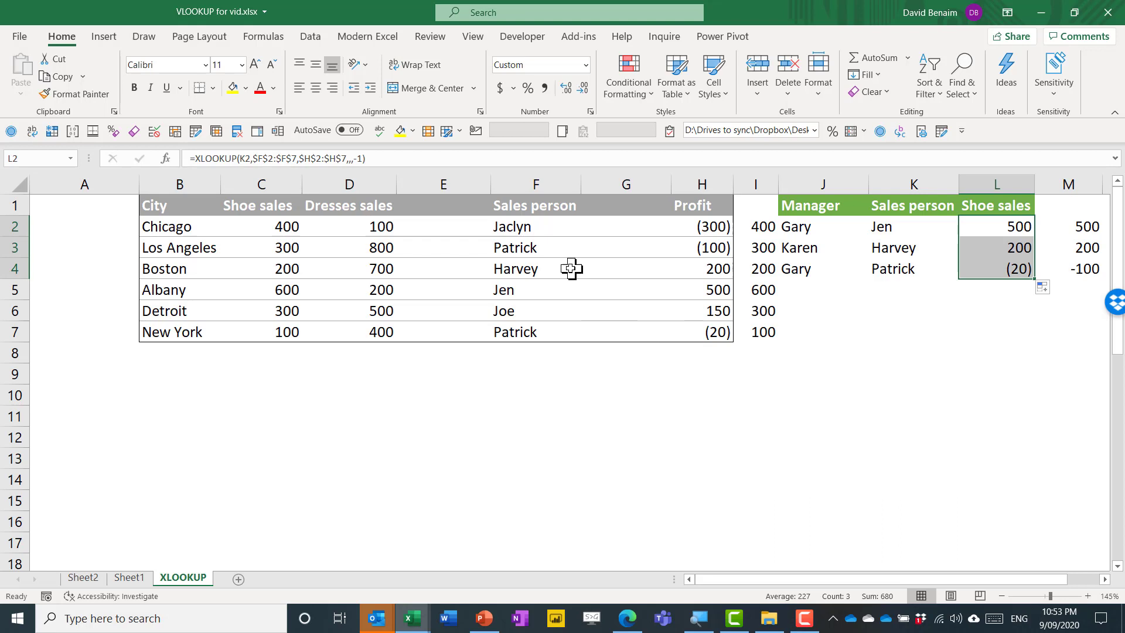
drag(539, 222, 538, 329)
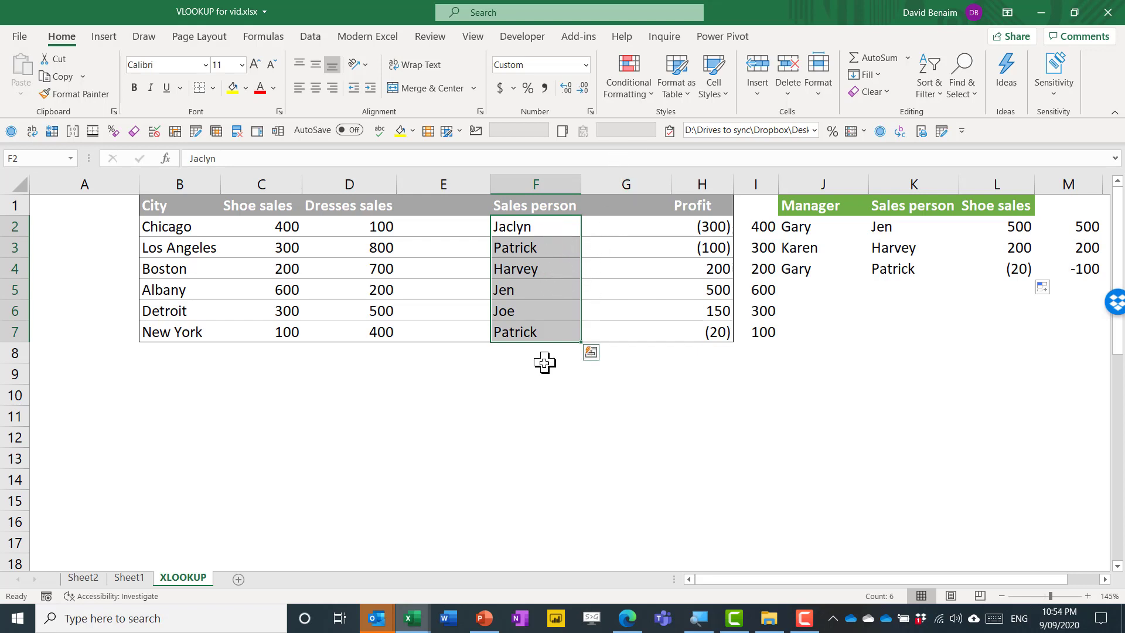
Highlight duplicate names in F2:F7 with Yellow Fill with Dark Yellow Text
click(635, 96)
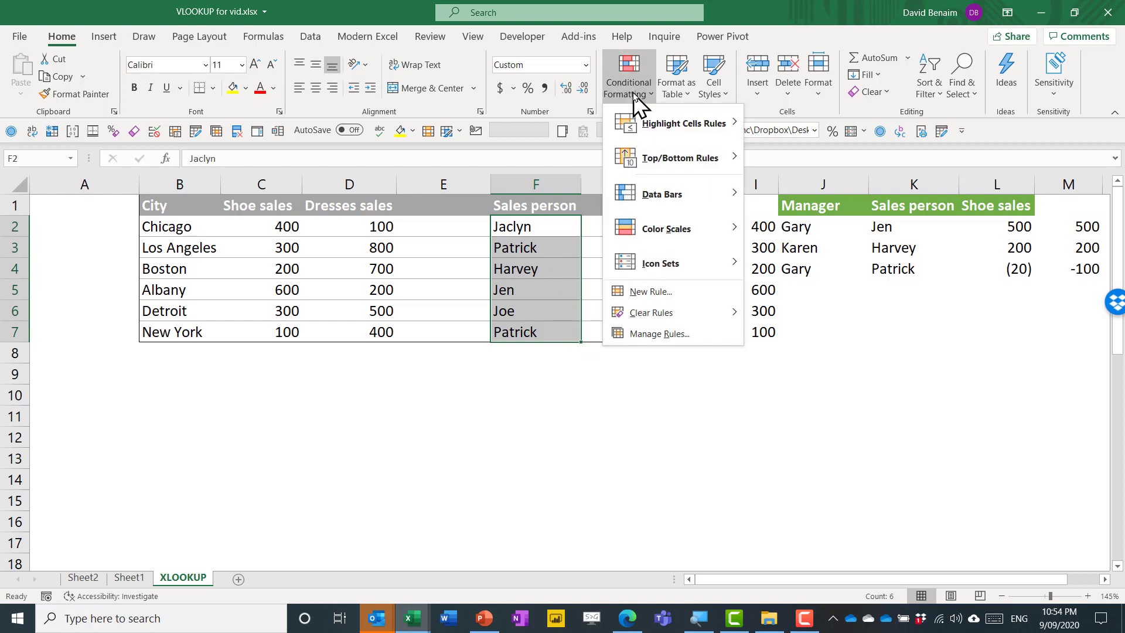
mouse_move(665, 123)
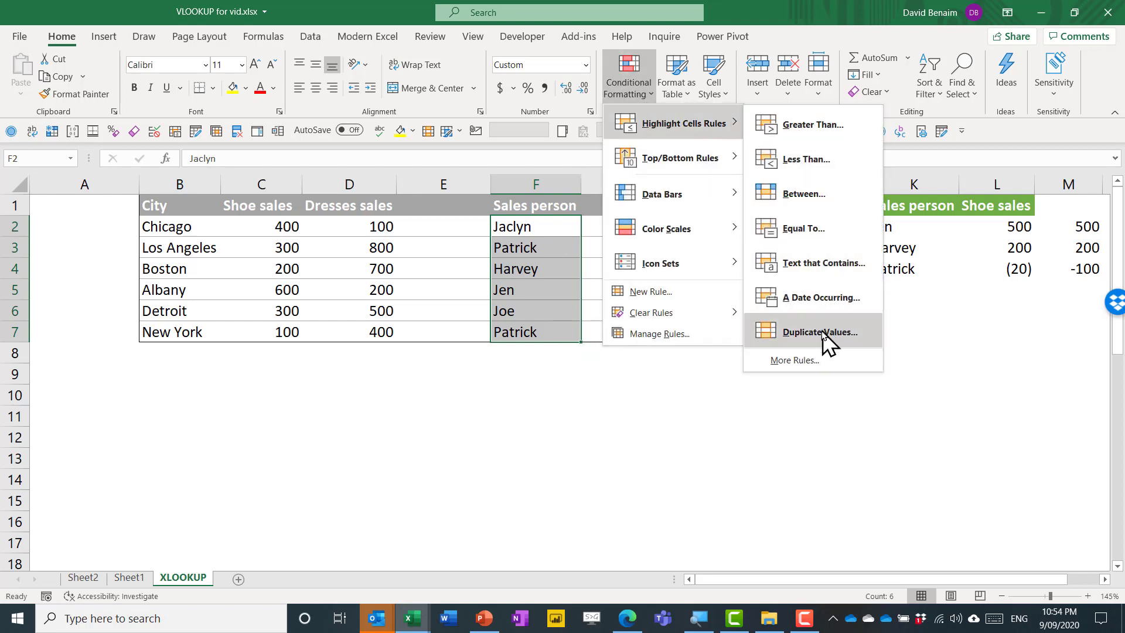
click(797, 339)
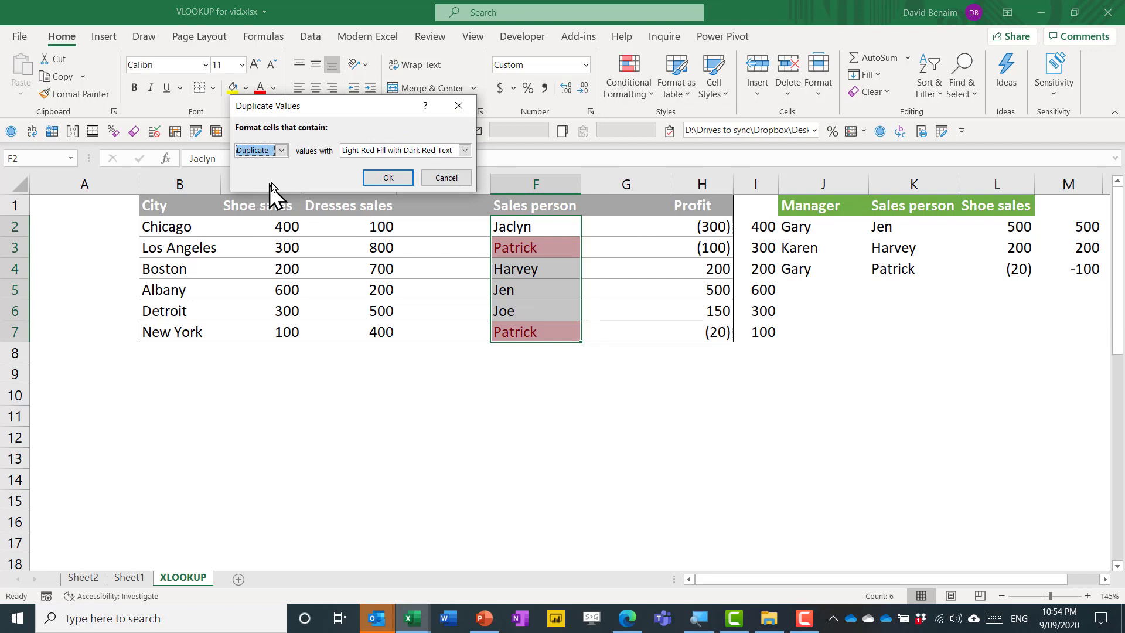
click(360, 152)
click(378, 174)
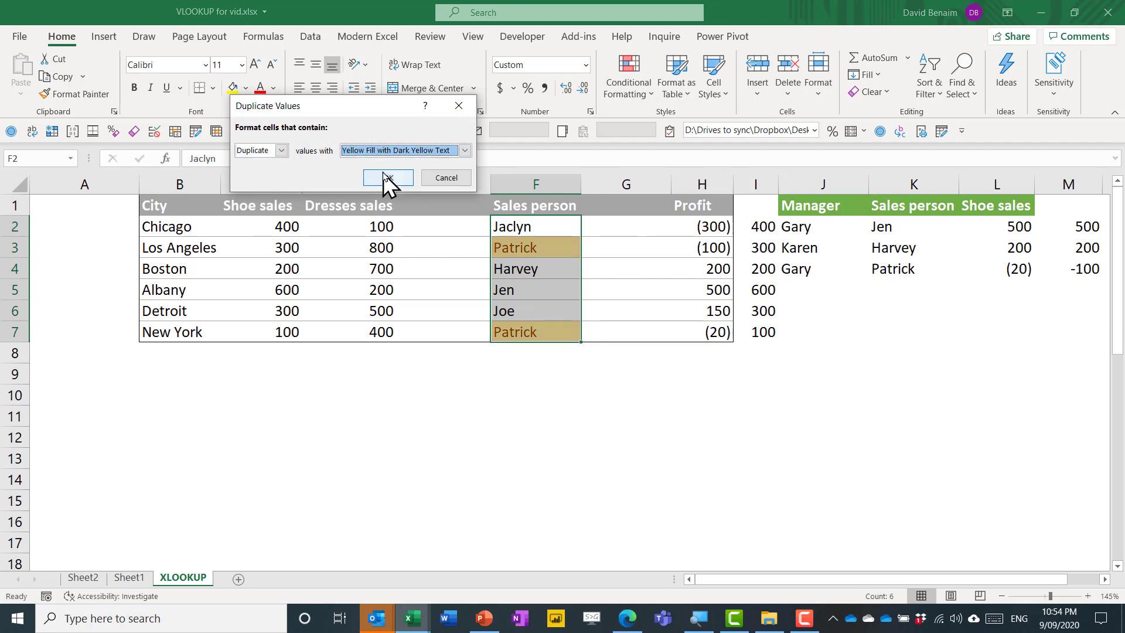
click(390, 179)
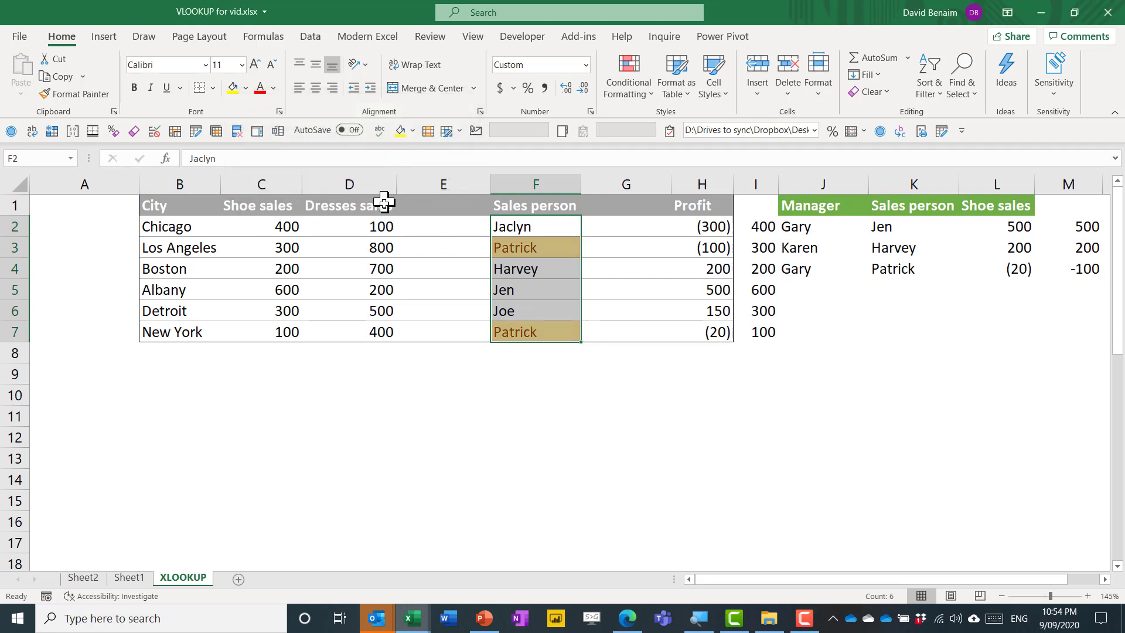
Test the highlight by changing the Patrick name in F7, then undo
click(544, 330)
double_click(544, 329)
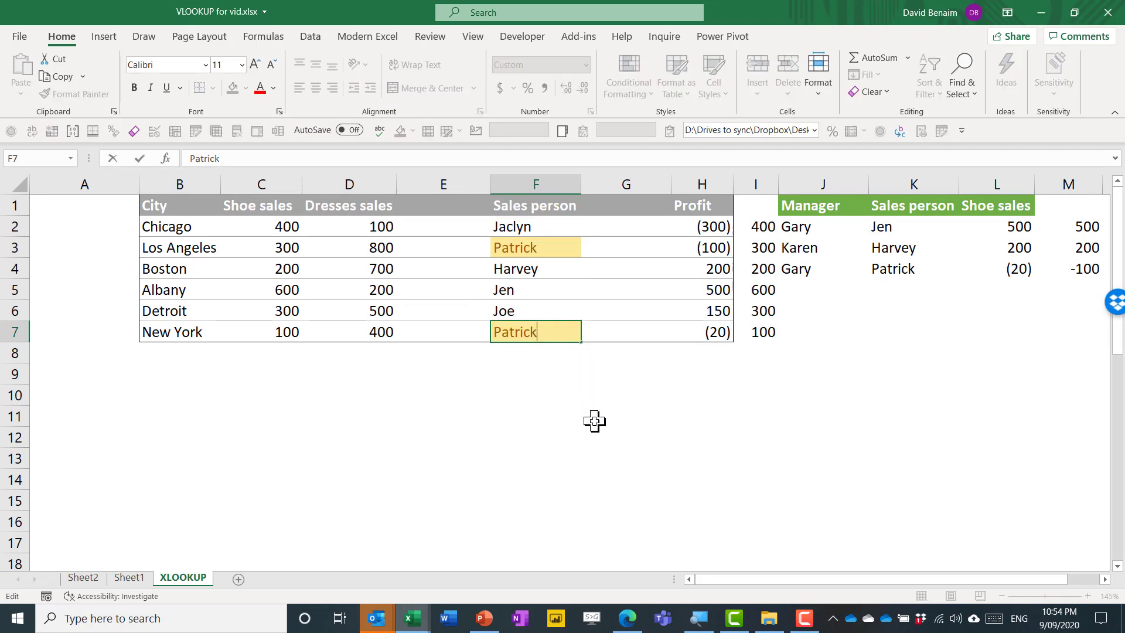
text(s)
key(Return)
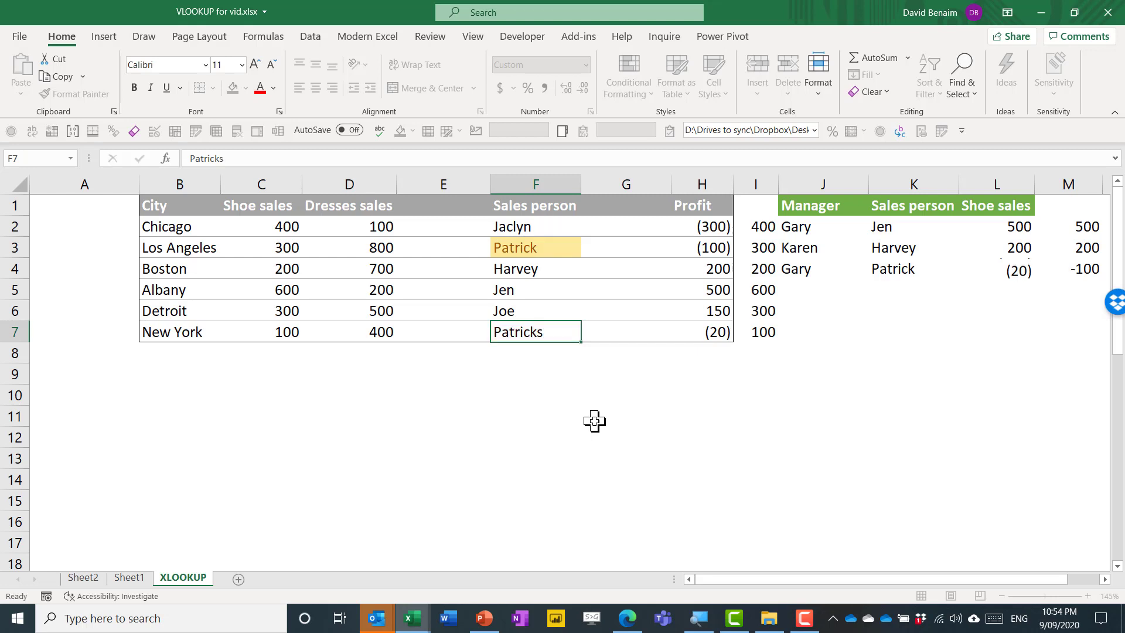
key(ctrl+z)
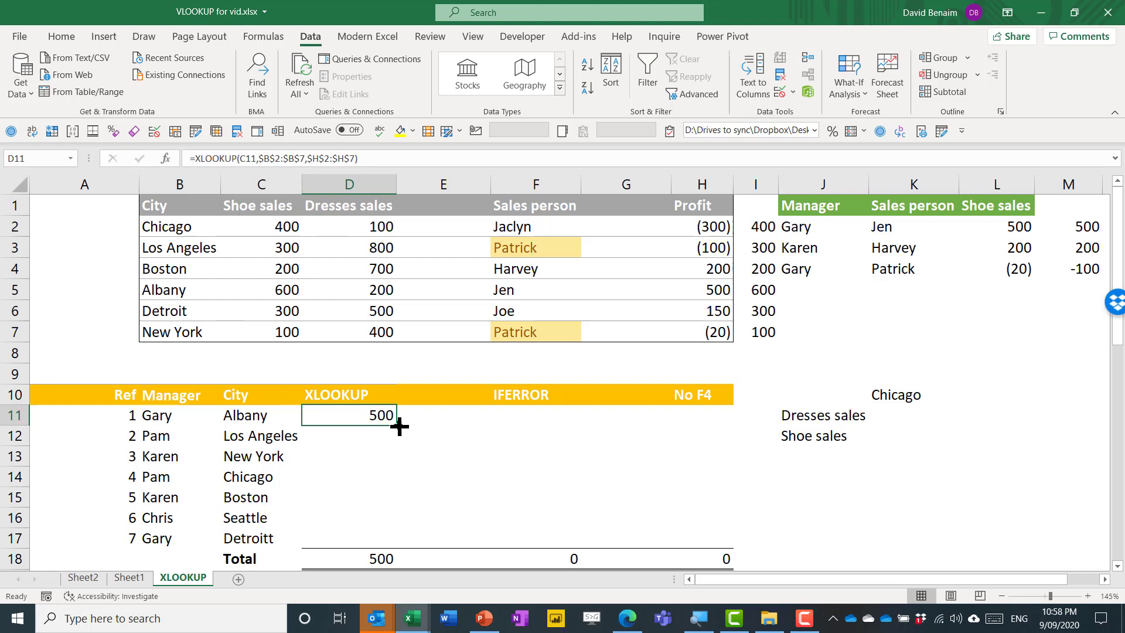
Fill D11's XLOOKUP down to D16 and check the #N/A for Seattle and the total
drag(399, 427, 400, 530)
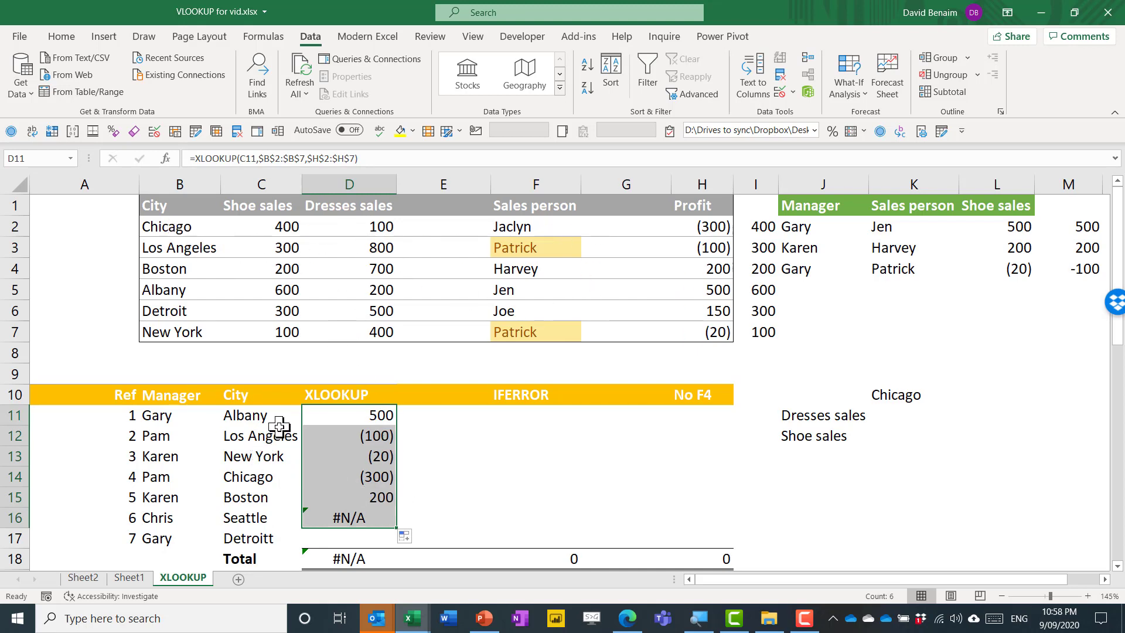
click(352, 558)
click(375, 518)
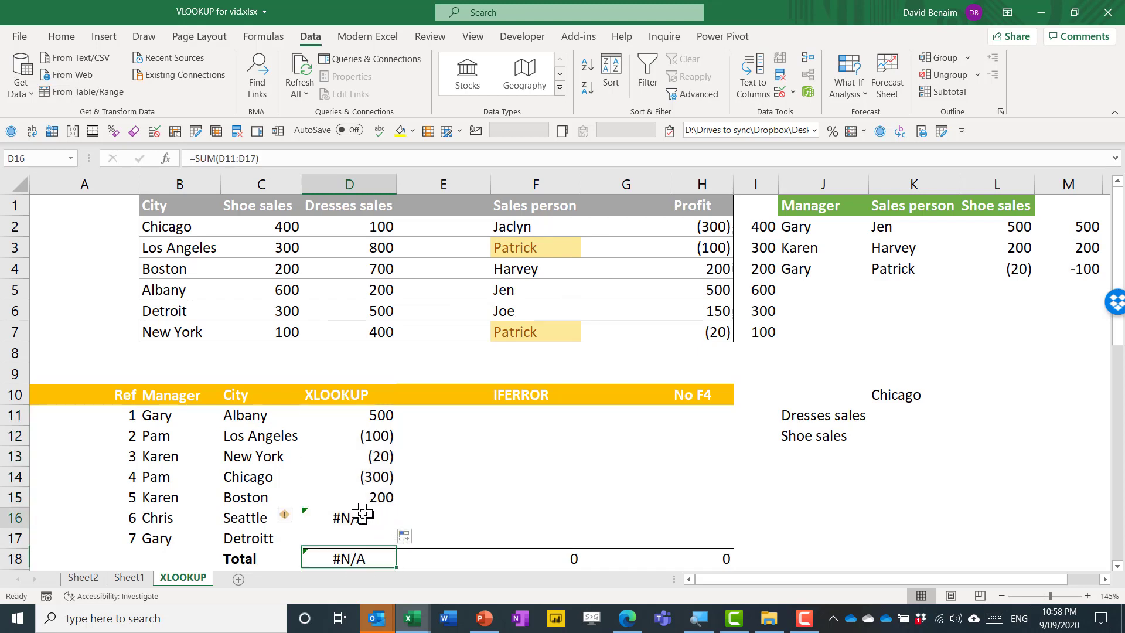
Add a 0 if_not_found argument to D11's XLOOKUP and fill it down to D17
click(362, 415)
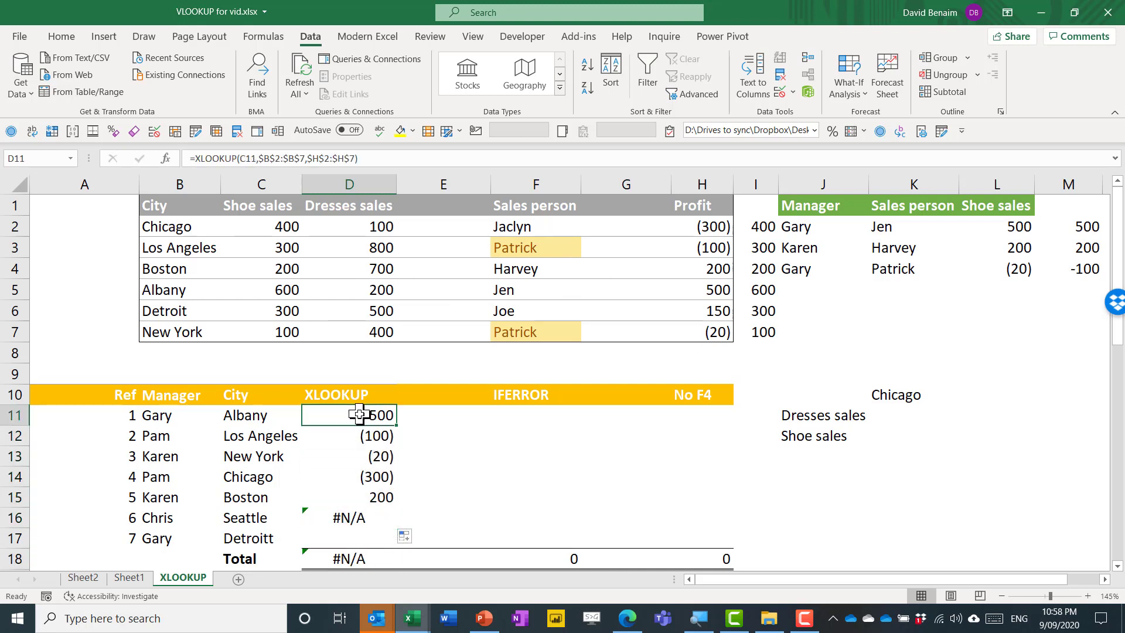
double_click(360, 415)
key(BackSpace)
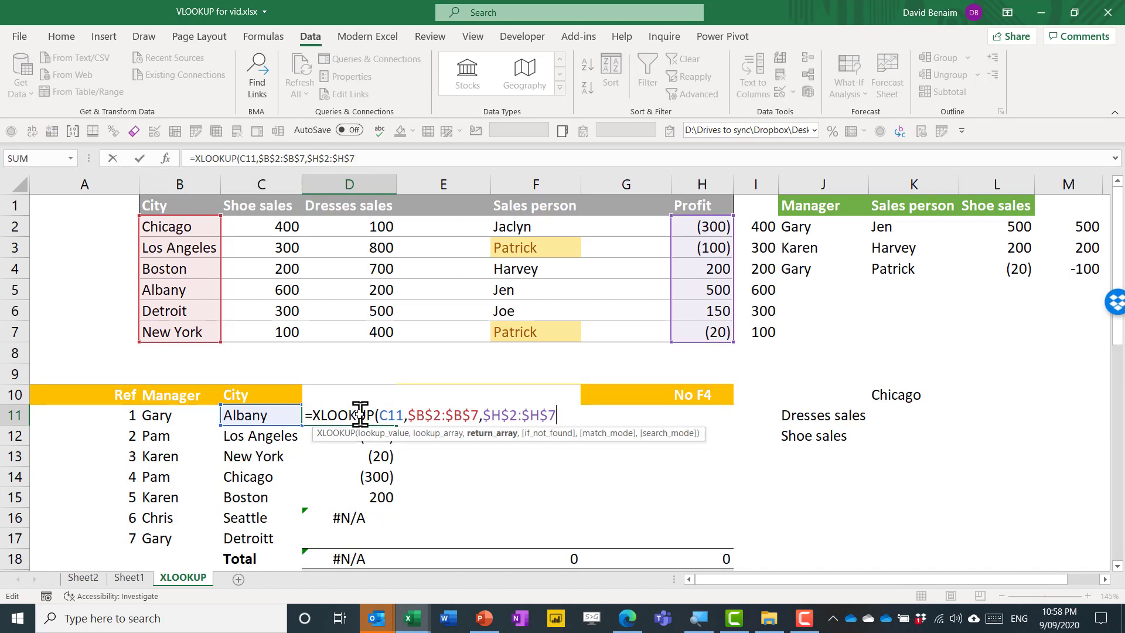
text(,0))
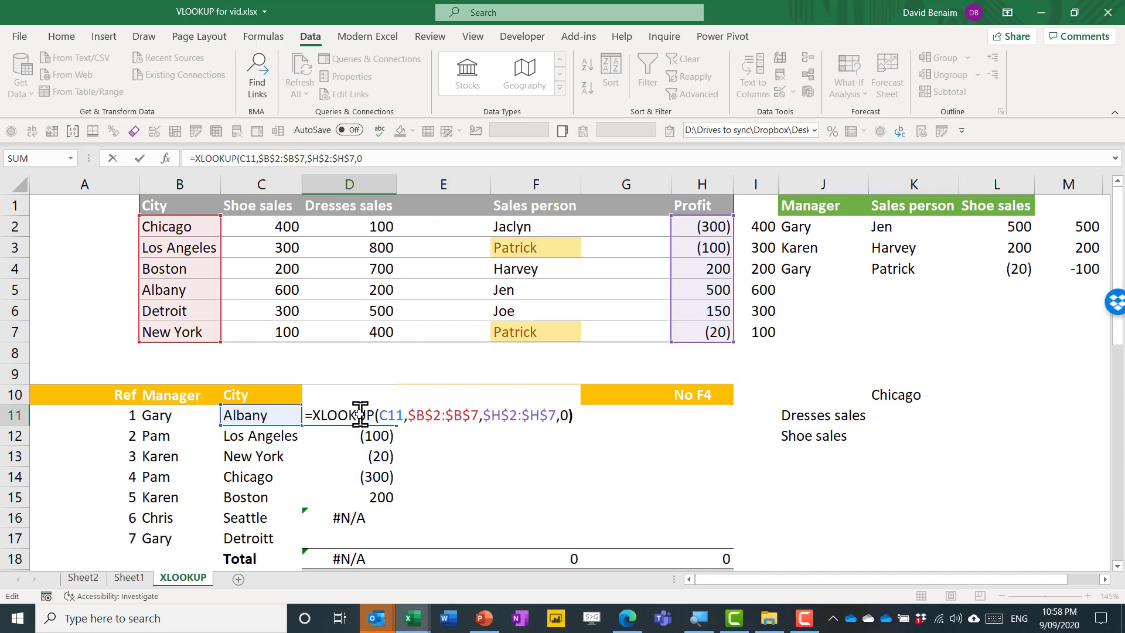
key(ctrl+Return)
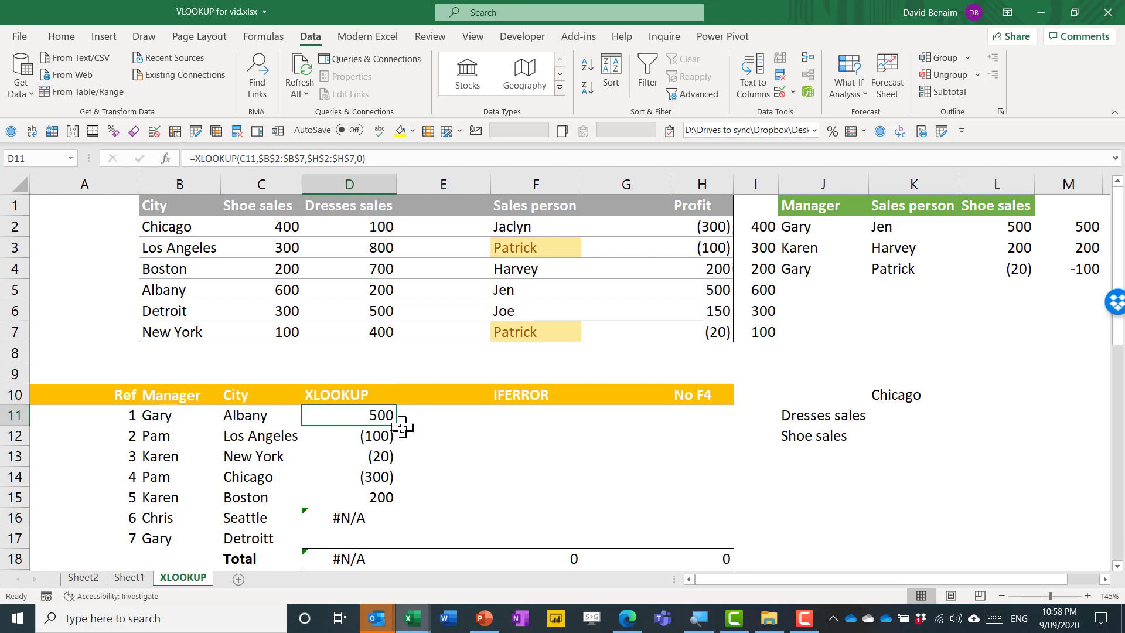
drag(397, 426, 389, 528)
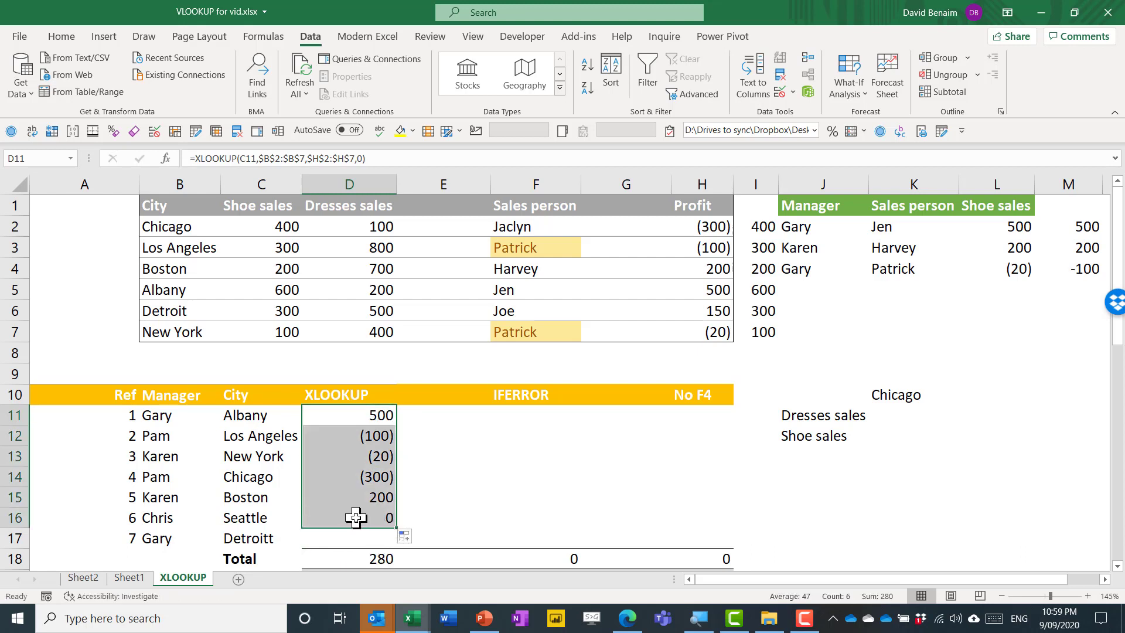
drag(393, 526, 392, 545)
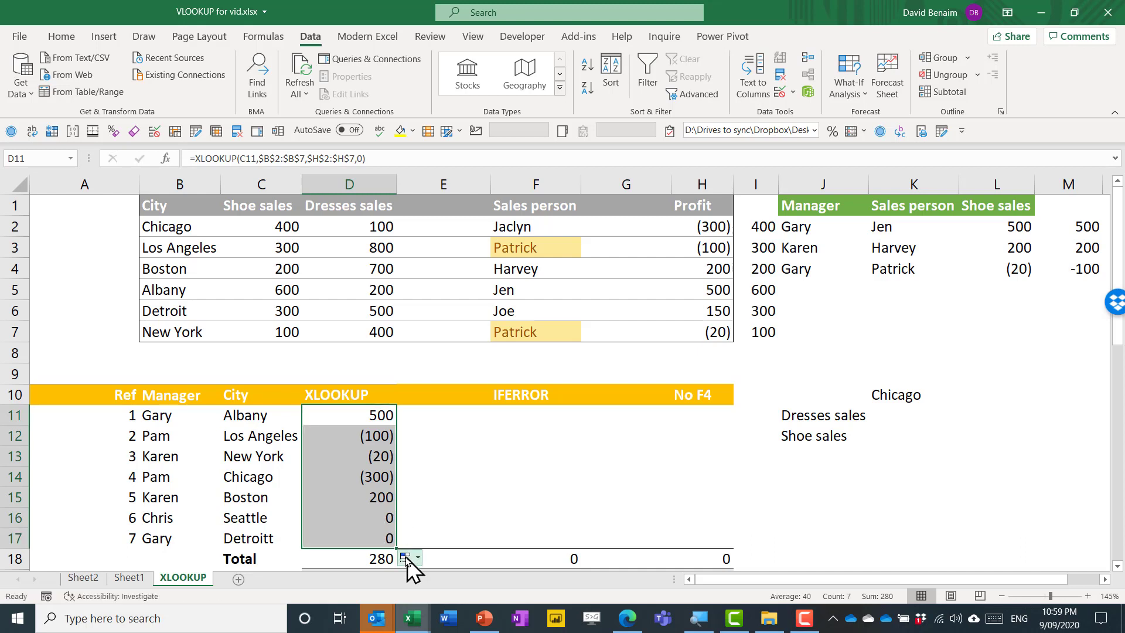
click(288, 544)
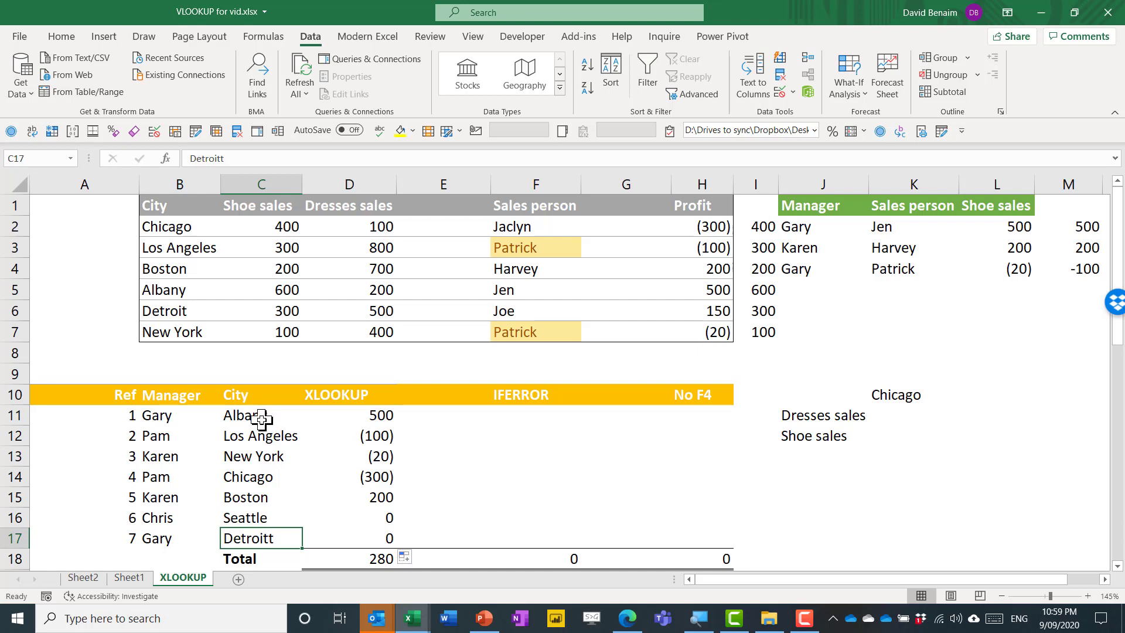
Apply List data validation to C11:C17 with source =$B$2:$B$7
drag(283, 418, 281, 534)
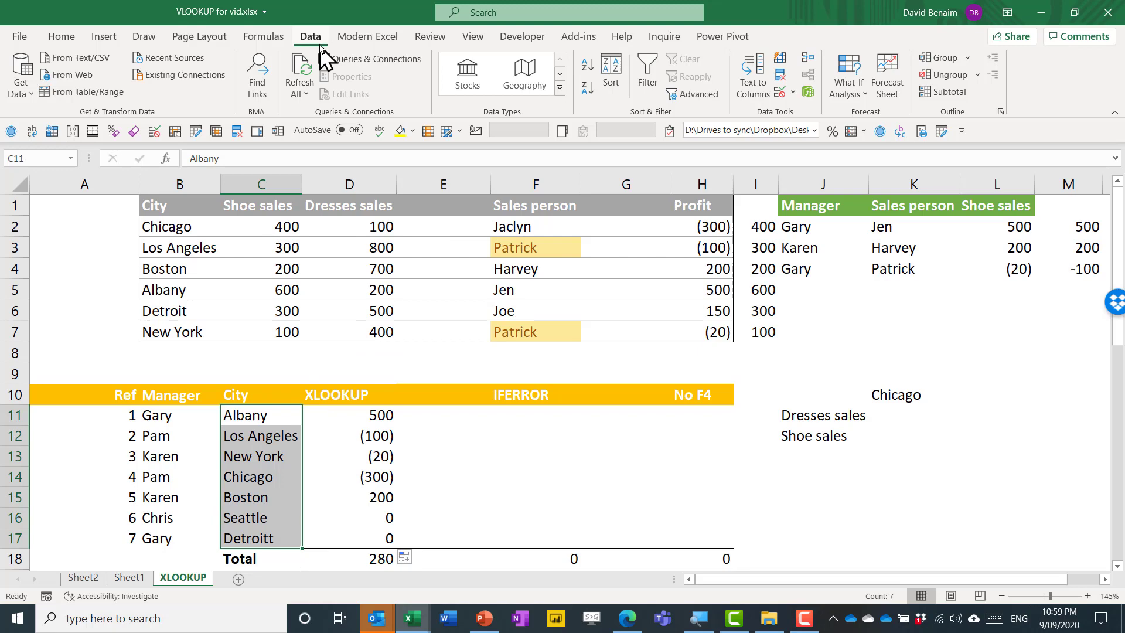
click(780, 93)
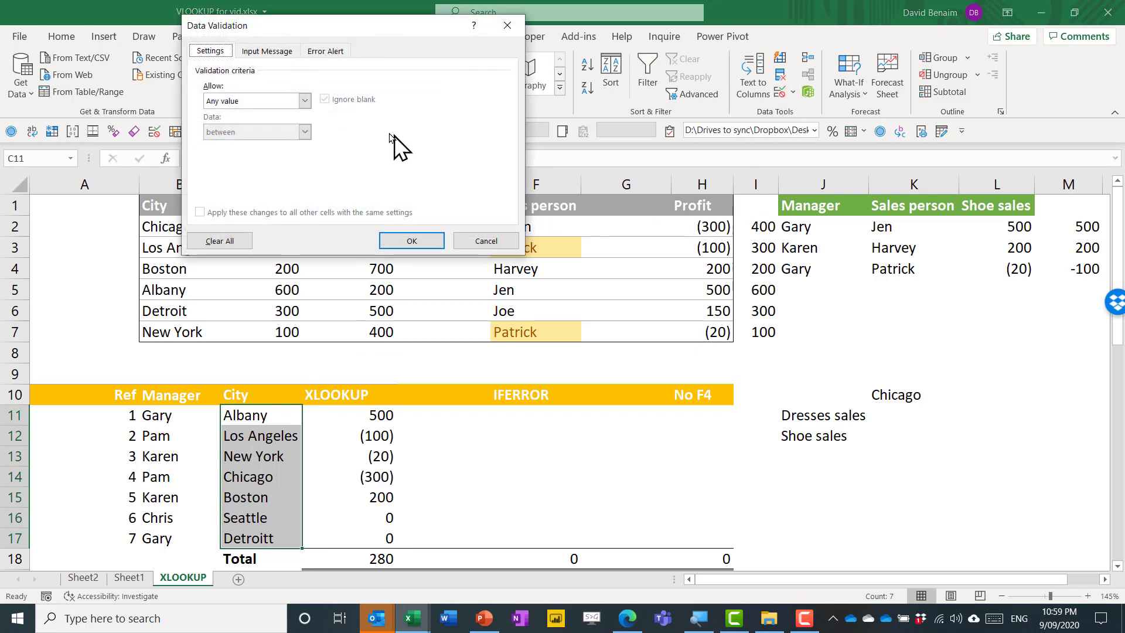
click(303, 101)
click(282, 145)
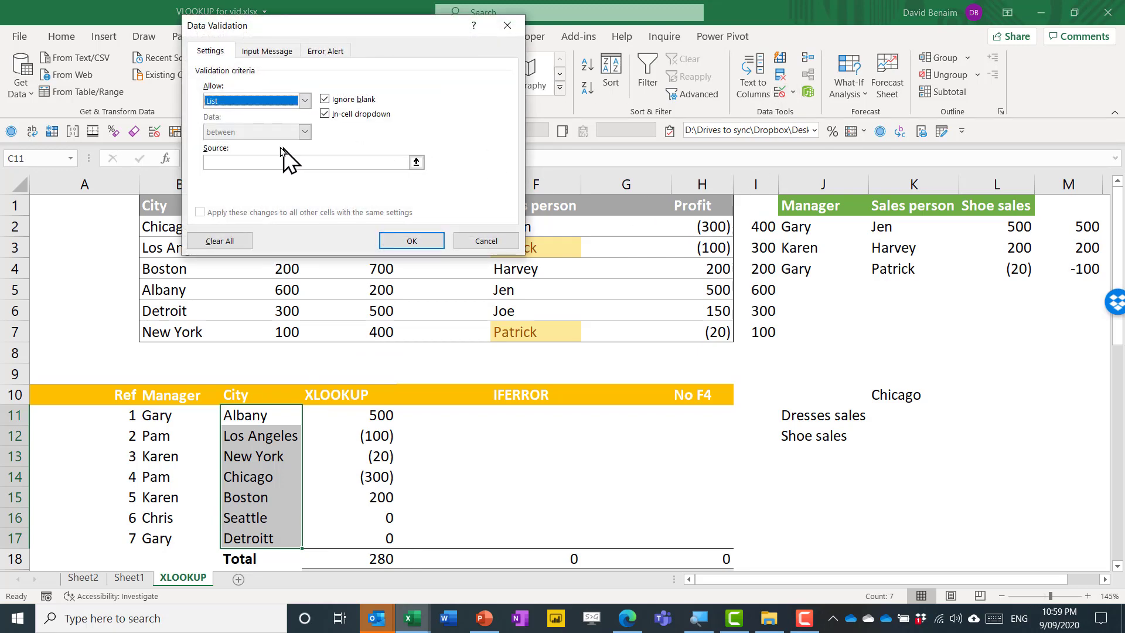
click(416, 162)
drag(217, 231, 211, 332)
key(Return)
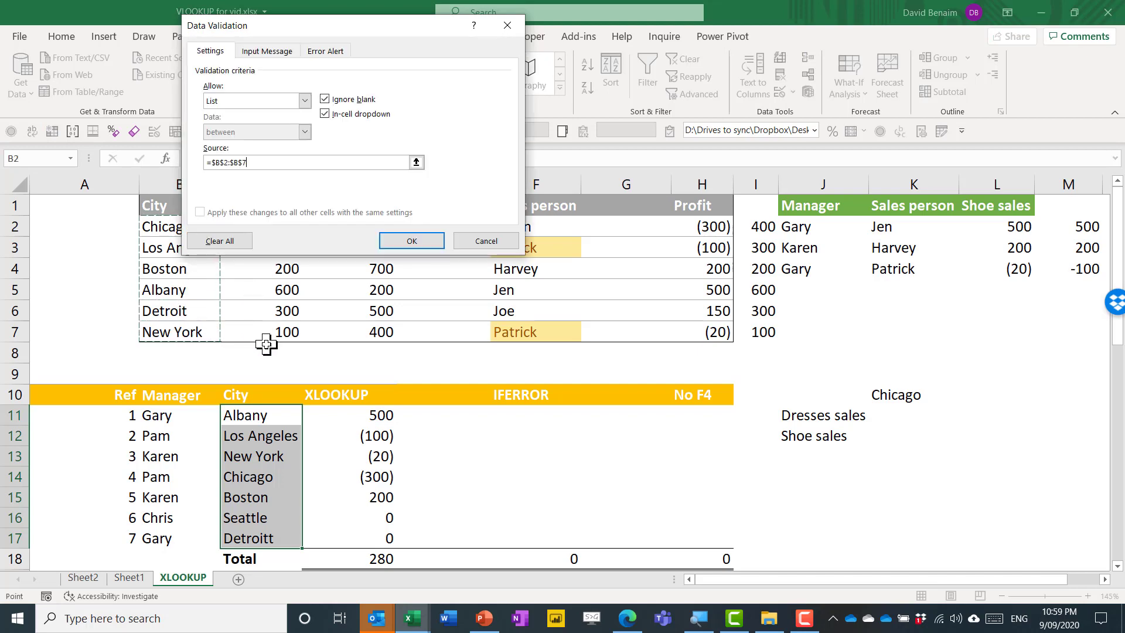
click(412, 240)
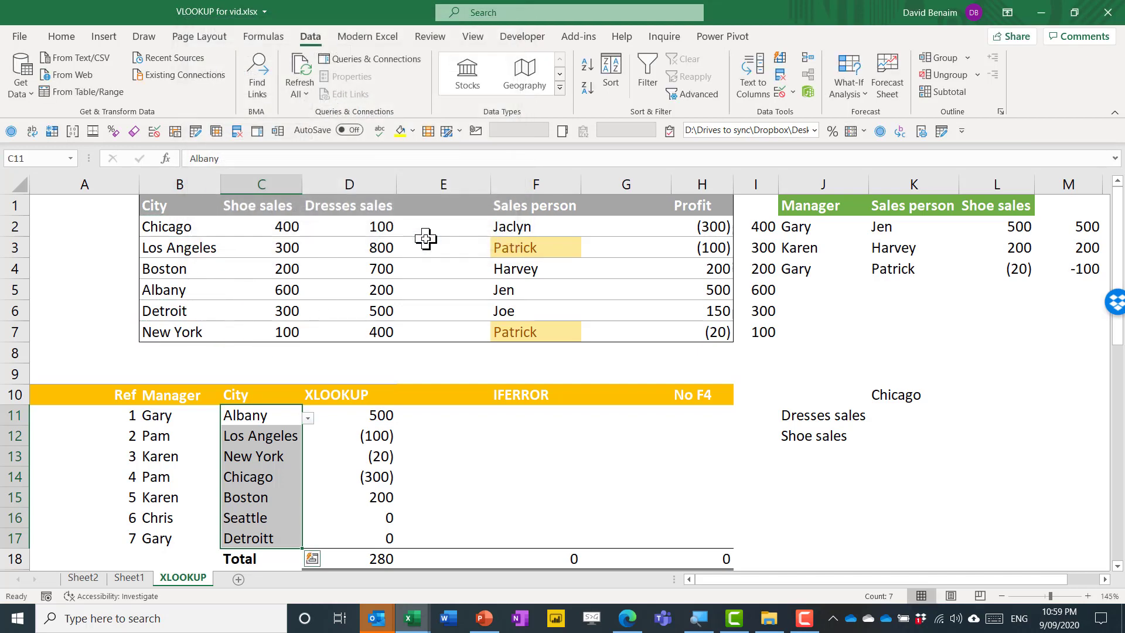
Test the C11 dropdown and a misspelled city in C16, dismissing the invalid-entry warning
click(308, 420)
click(297, 531)
click(300, 540)
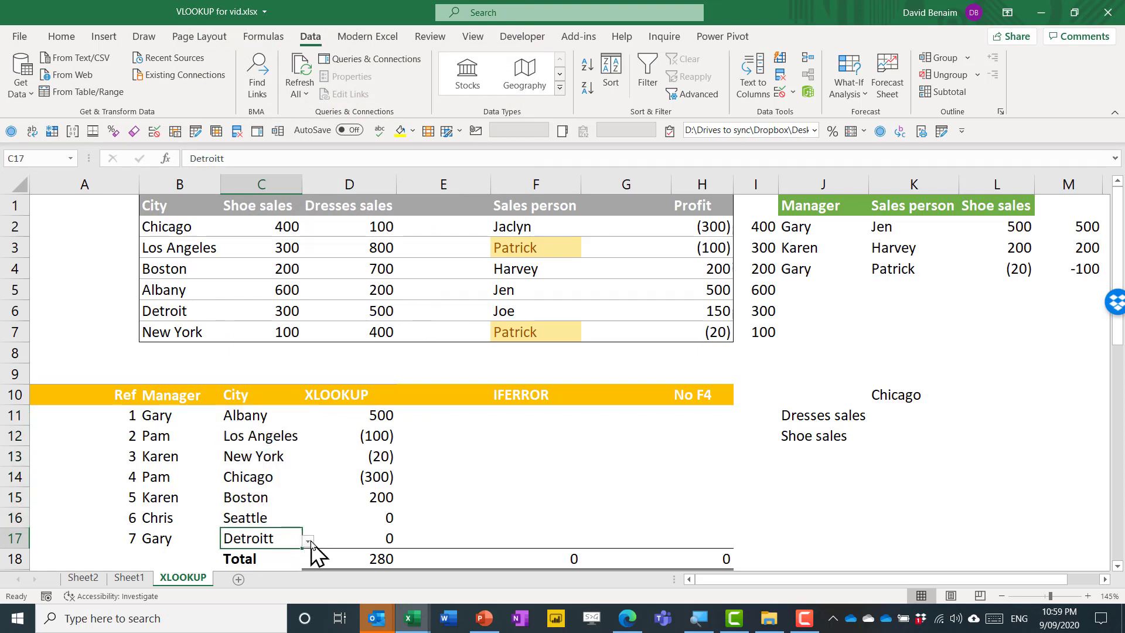
double_click(297, 510)
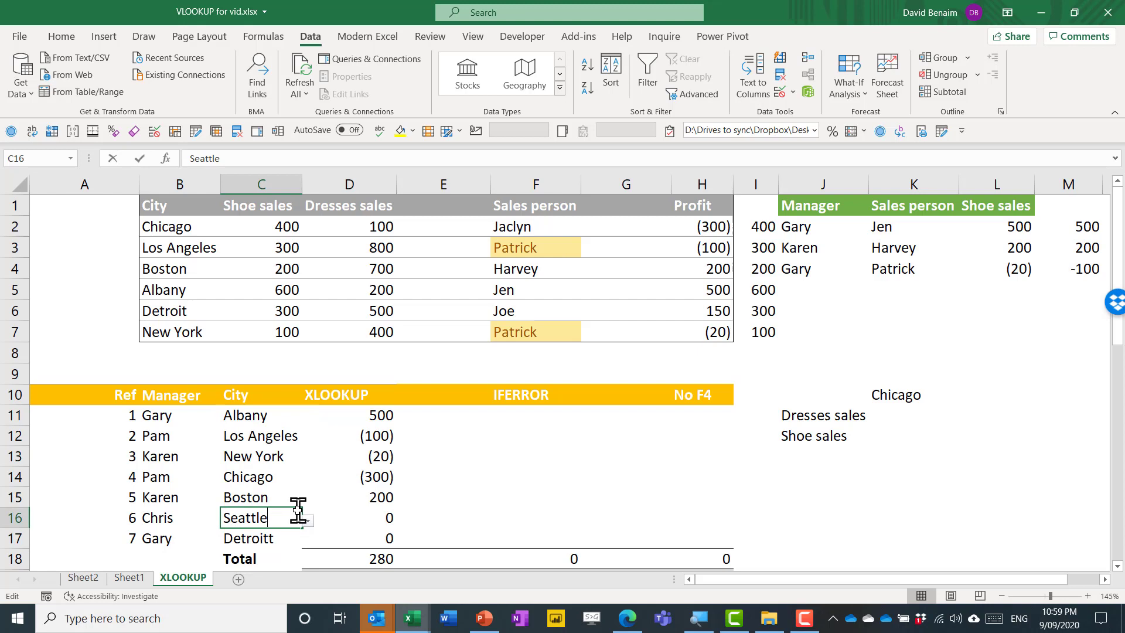
text(e)
key(Return)
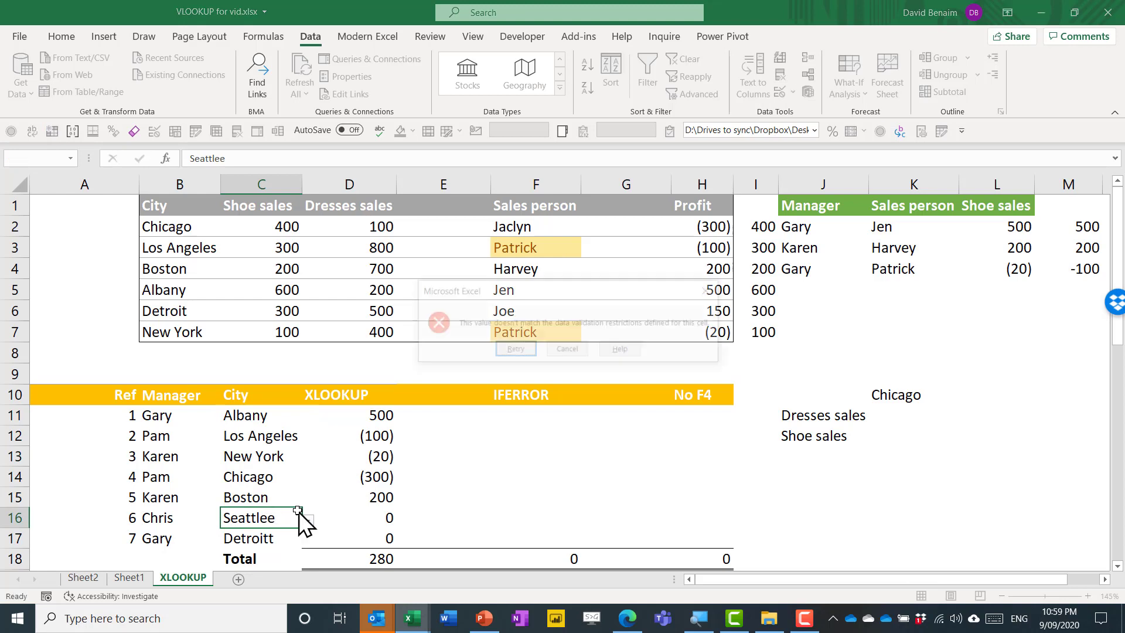
key(Escape)
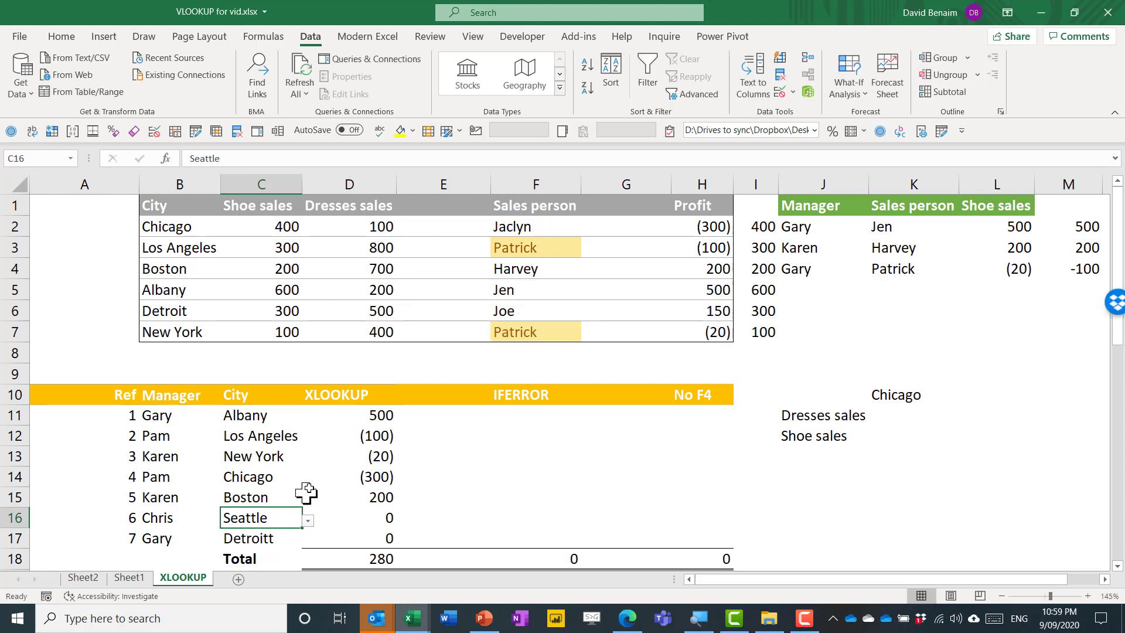
Review the XLOOKUP formulas in D11:D17, confirming D17's if-not-found argument is 0
drag(388, 415, 378, 531)
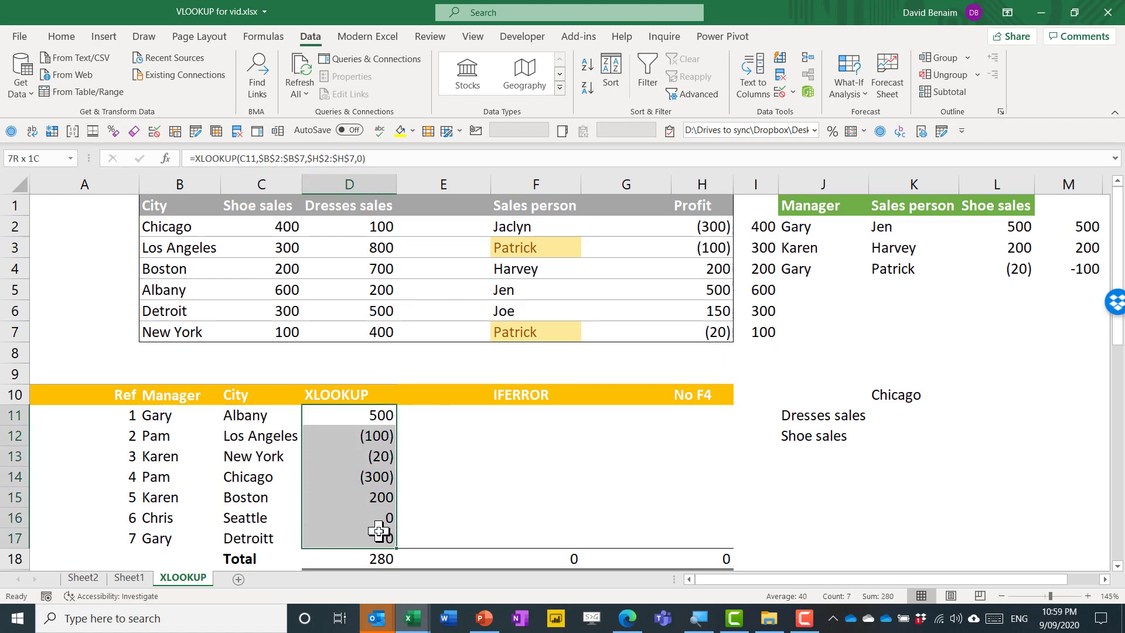
click(273, 515)
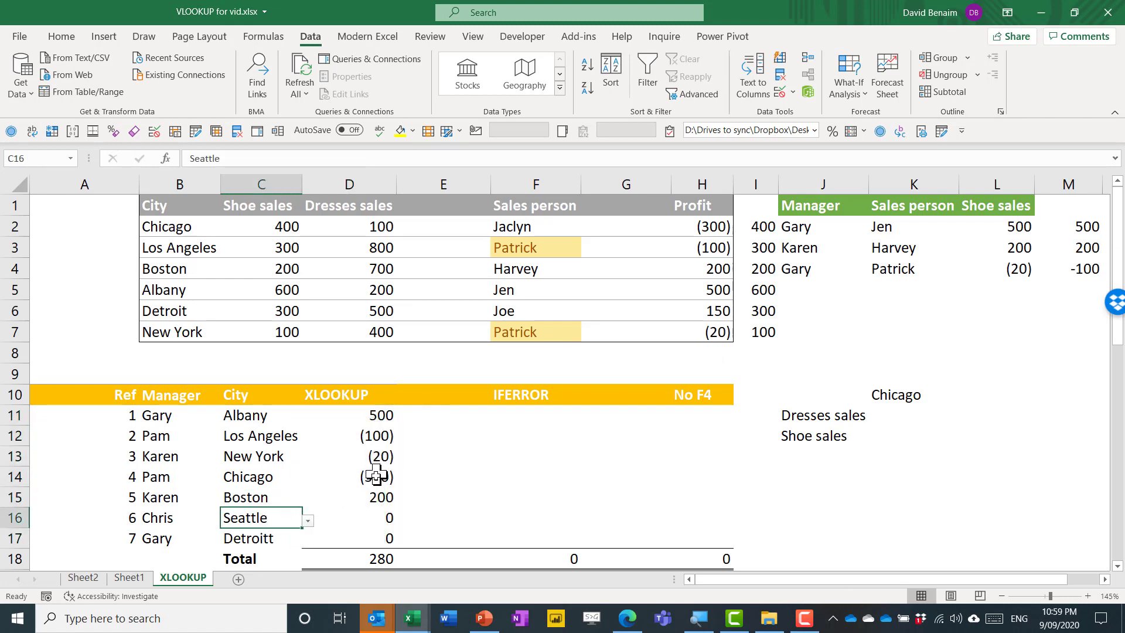
drag(384, 418, 372, 533)
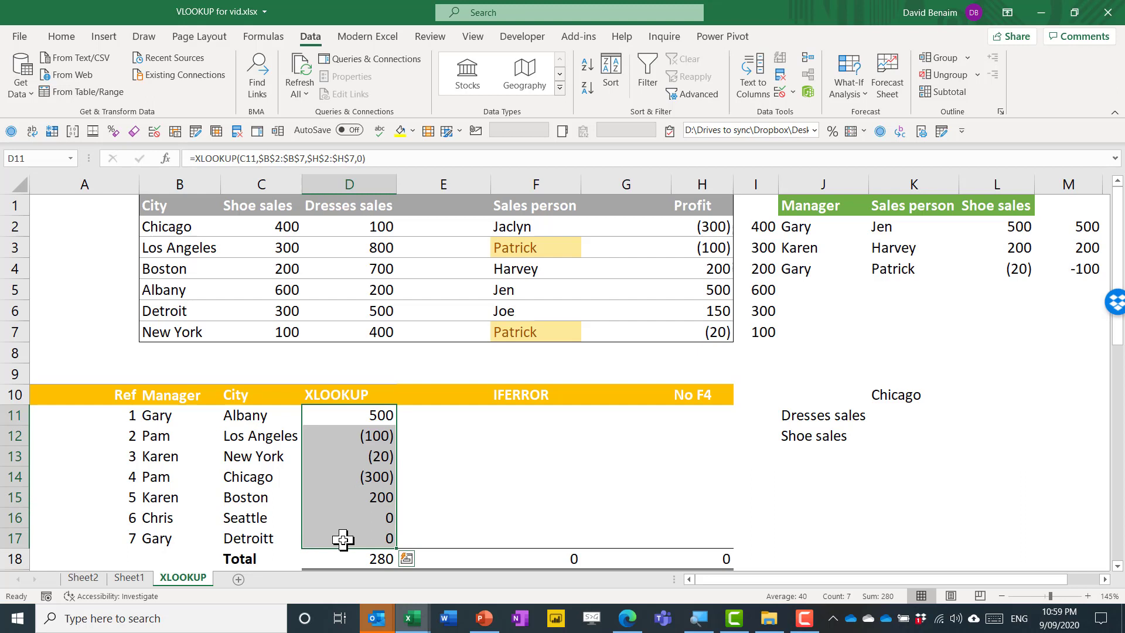
click(343, 540)
double_click(361, 538)
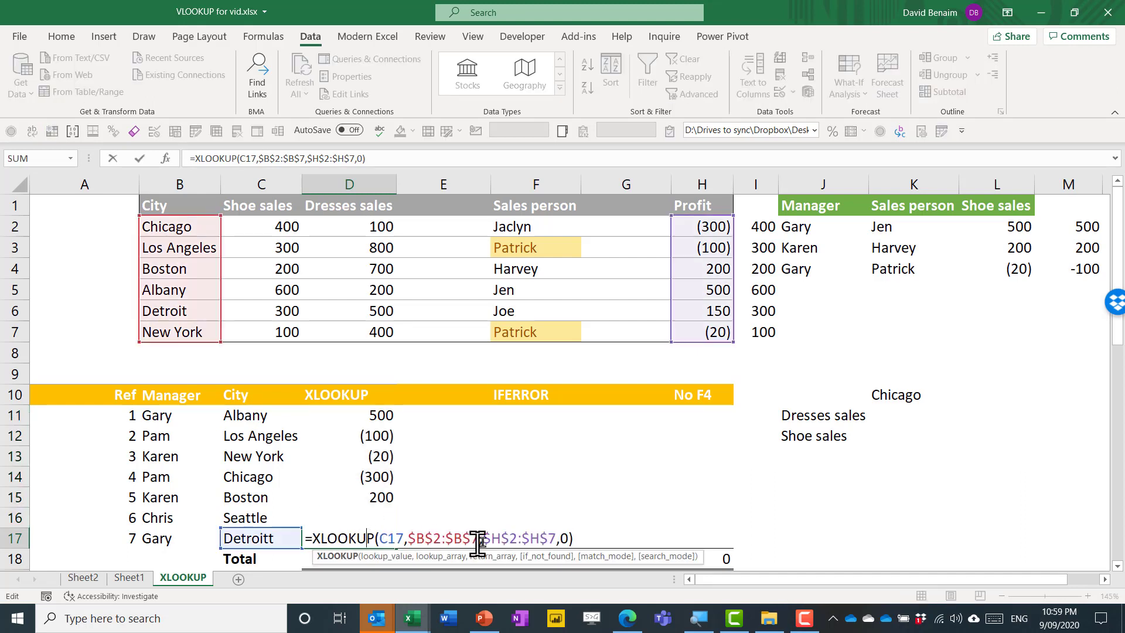
click(564, 538)
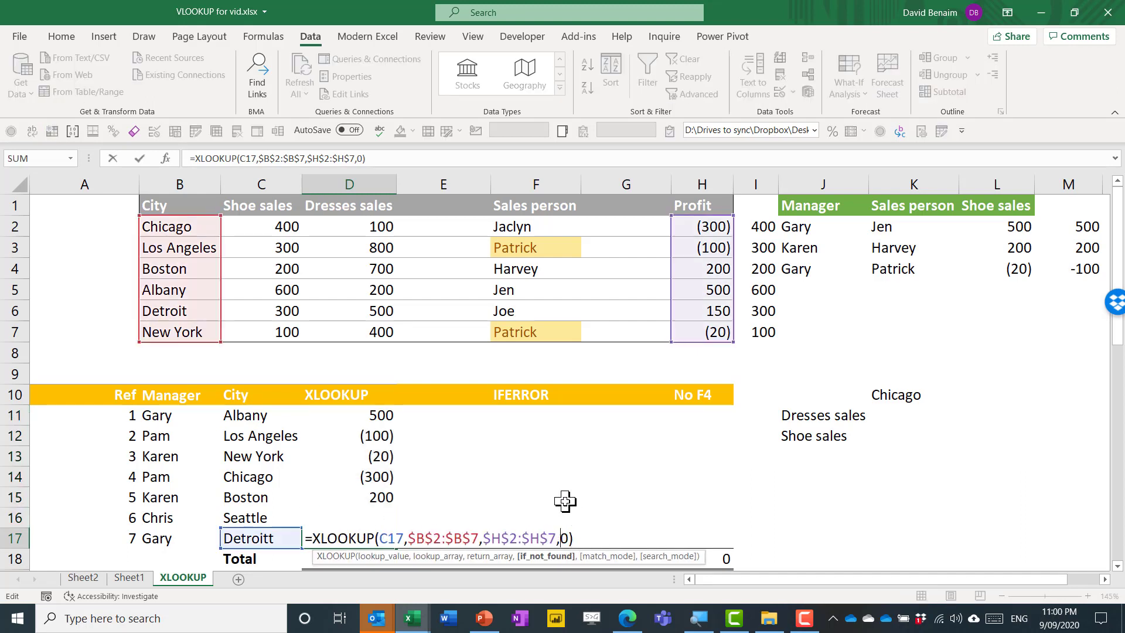
key(ctrl+Return)
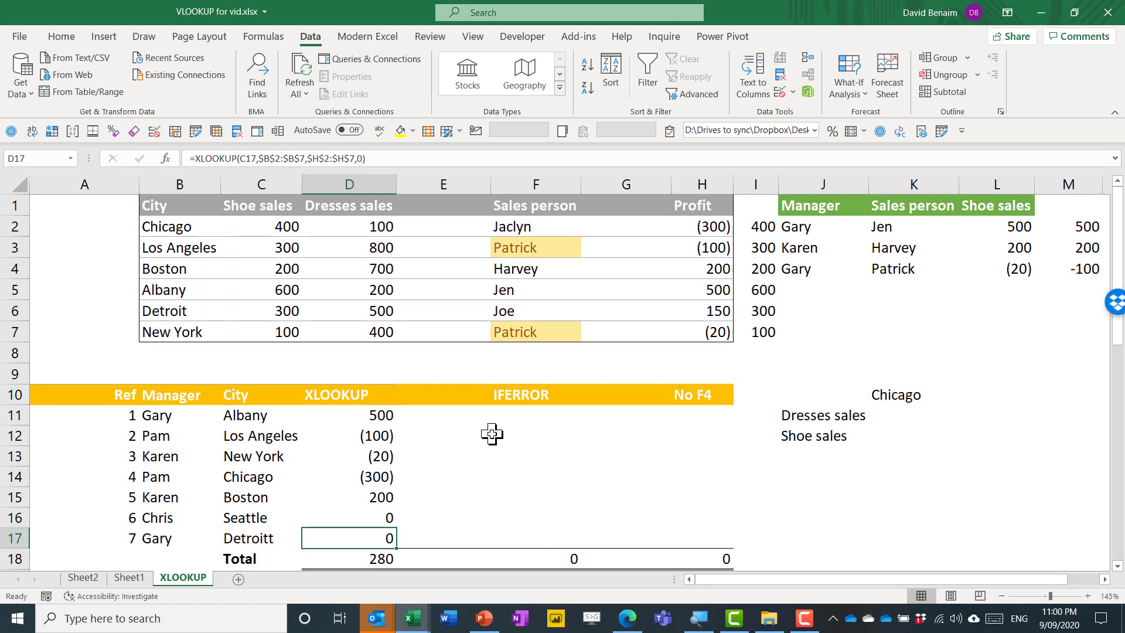
click(695, 417)
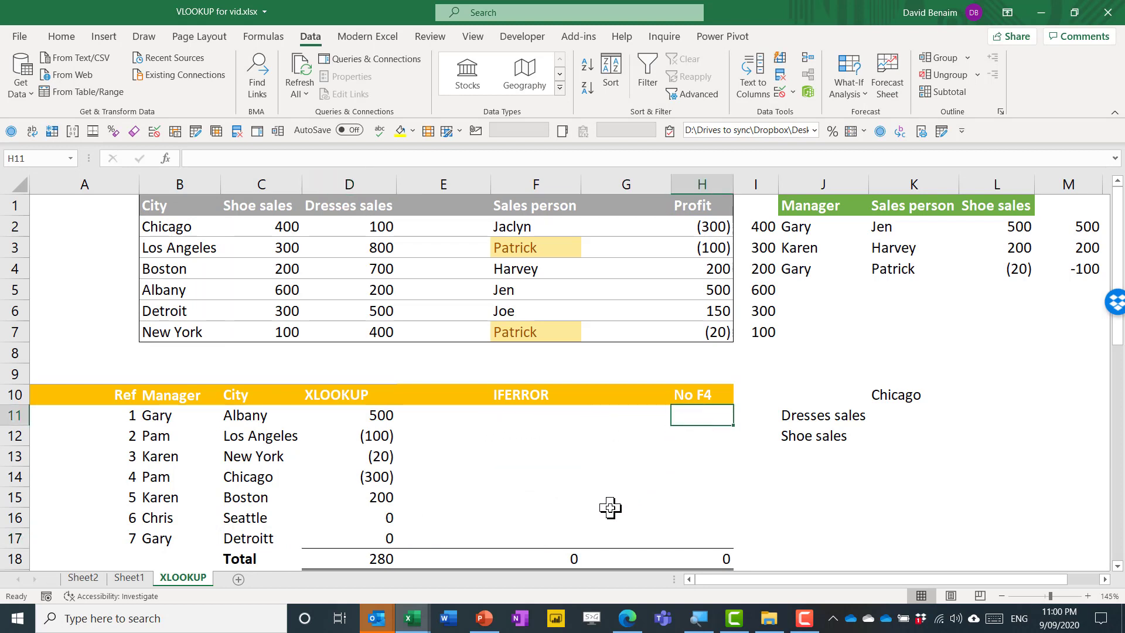
Enter =XLOOKUP(C11,B2:B7,C2:C7) in H11 without F4 and fill it down to H17
text(=)
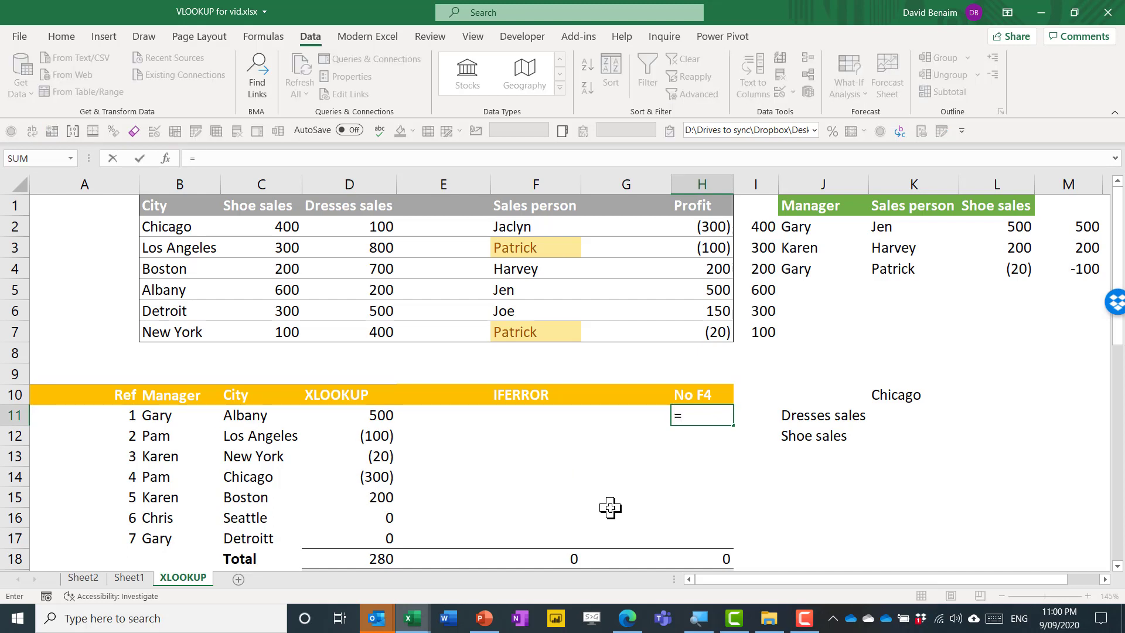
text(XLOOKUP()
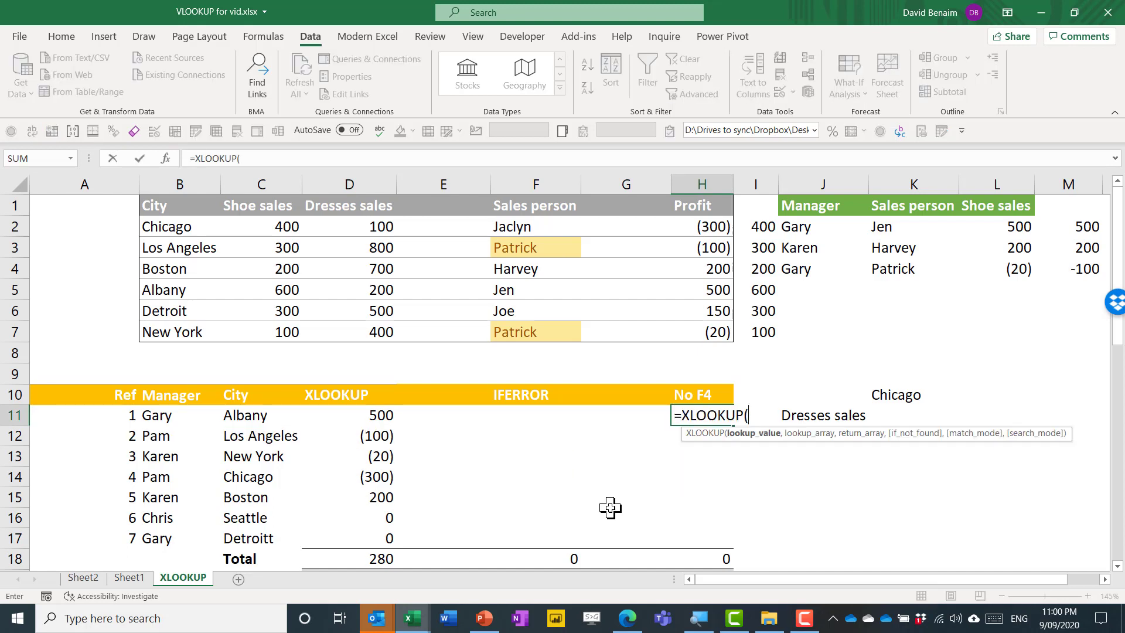
click(261, 417)
text(,)
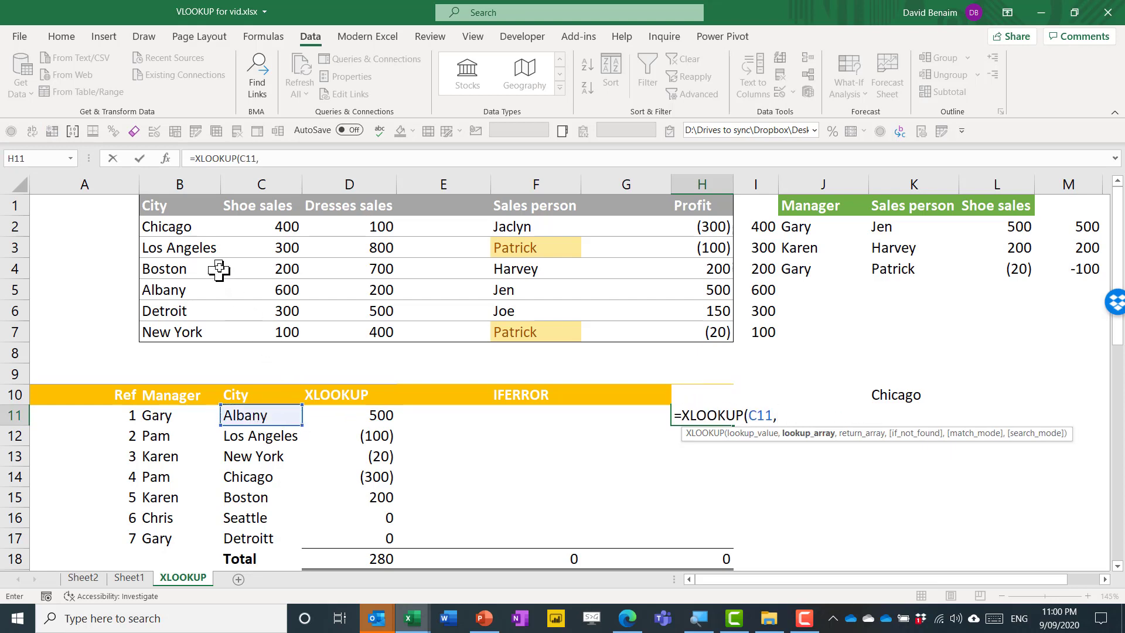
drag(187, 226, 199, 331)
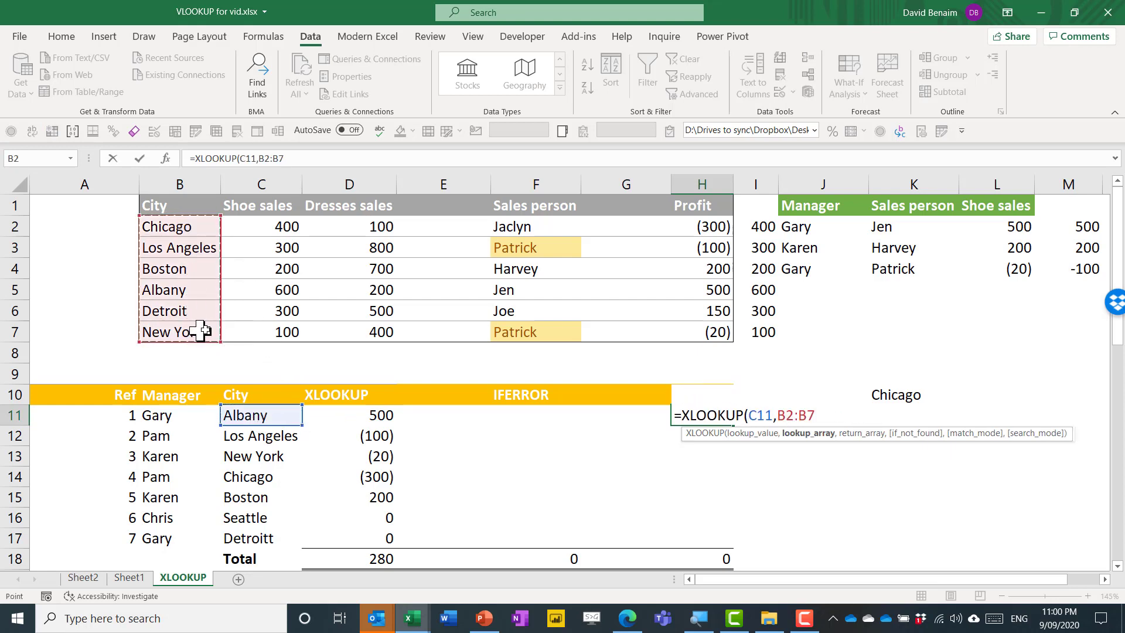
text(,)
drag(293, 227, 297, 331)
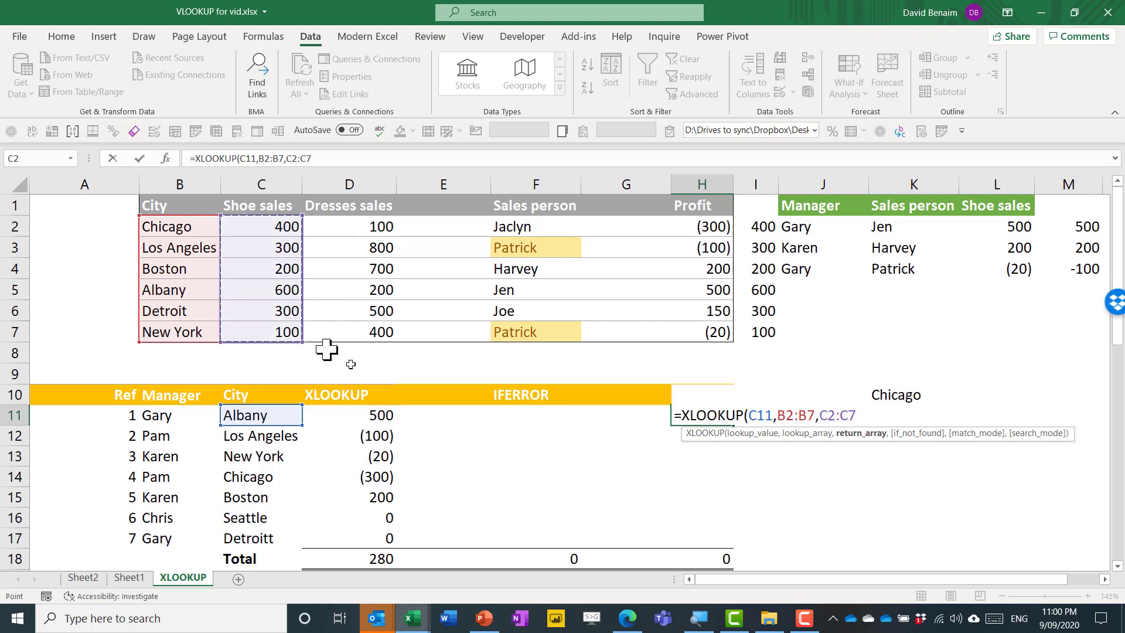
key(ctrl+Return)
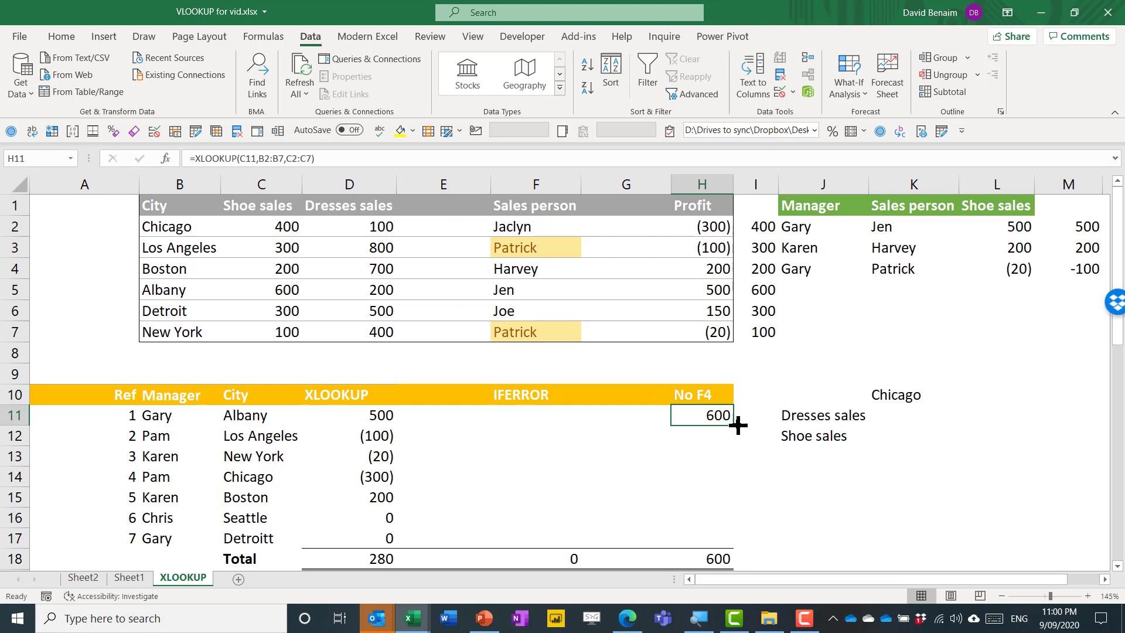
drag(733, 426, 735, 554)
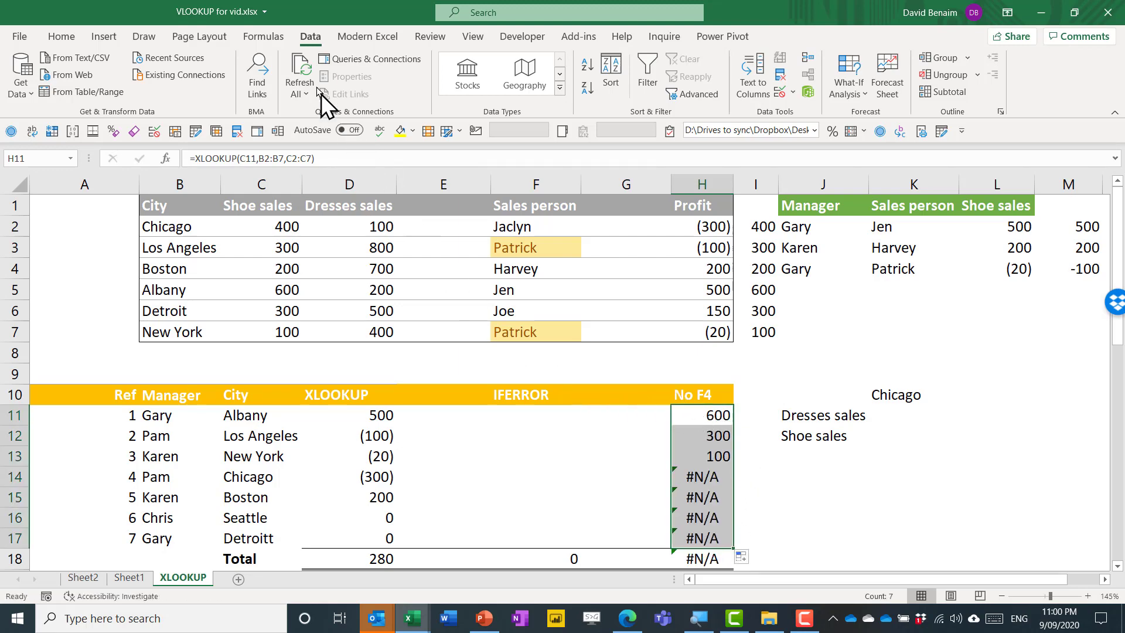
Turn on Show Formulas and step through the No F4 formulas to see their ranges shift
click(264, 37)
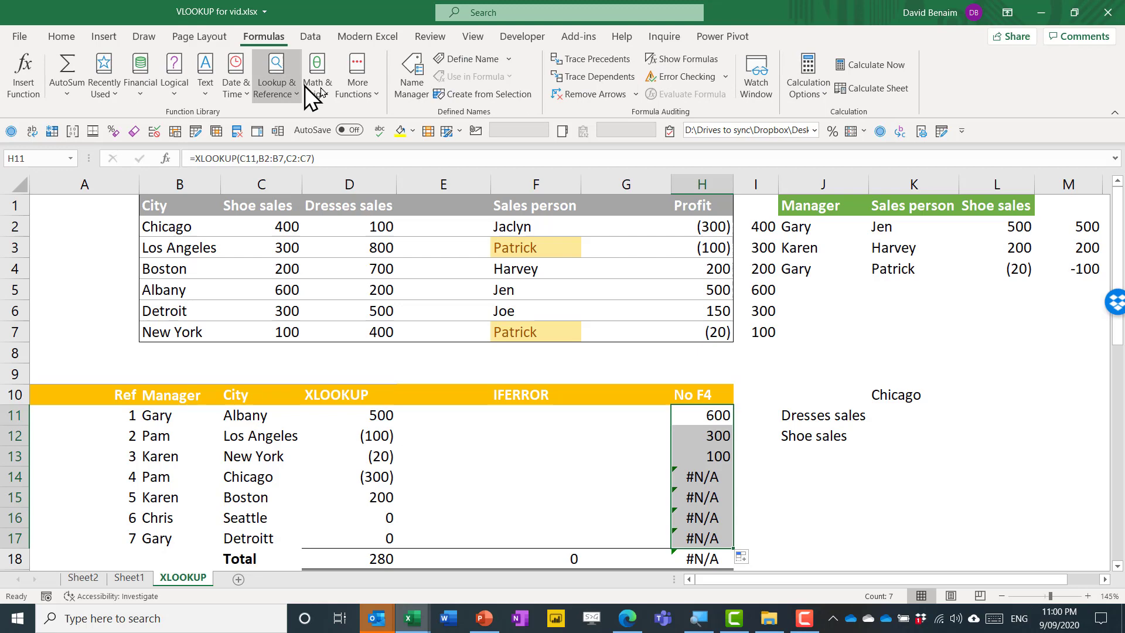
click(690, 59)
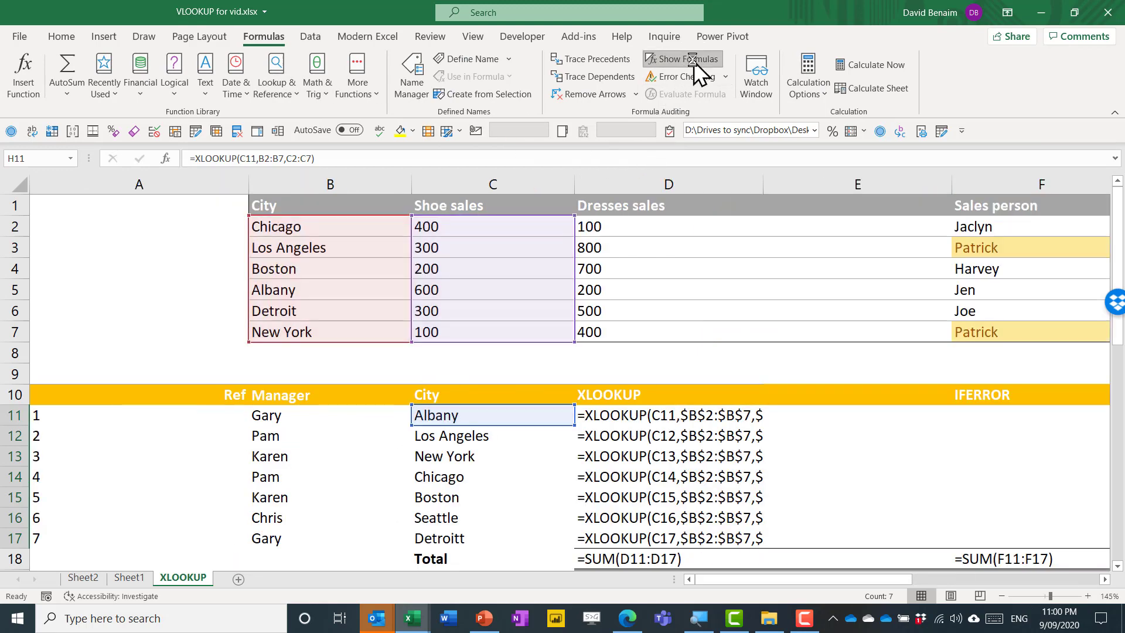
click(693, 60)
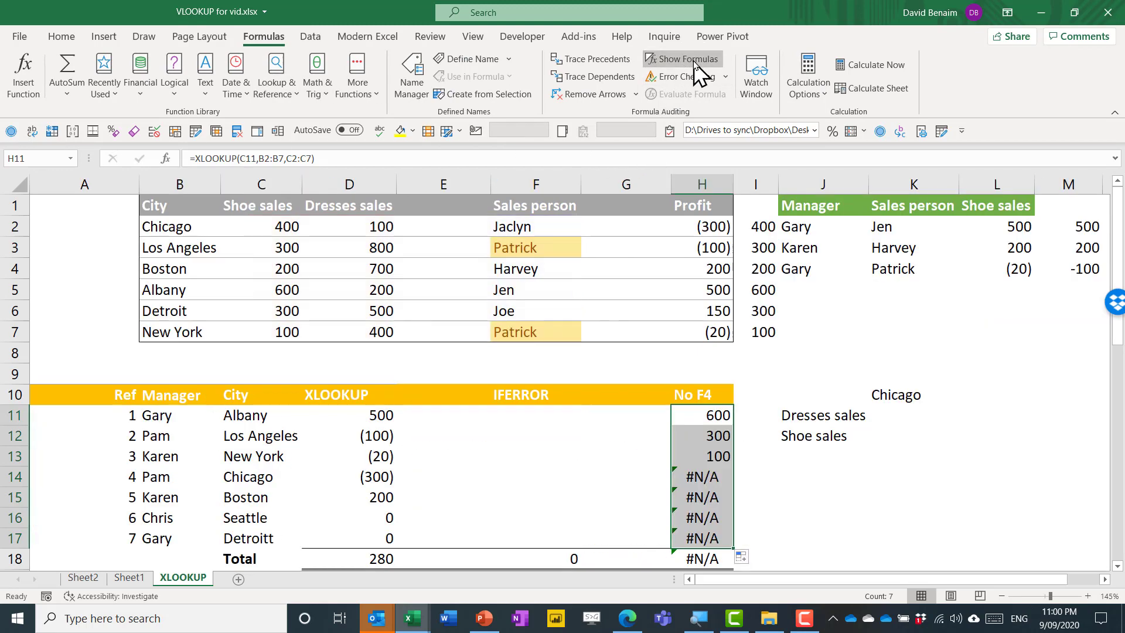
click(694, 61)
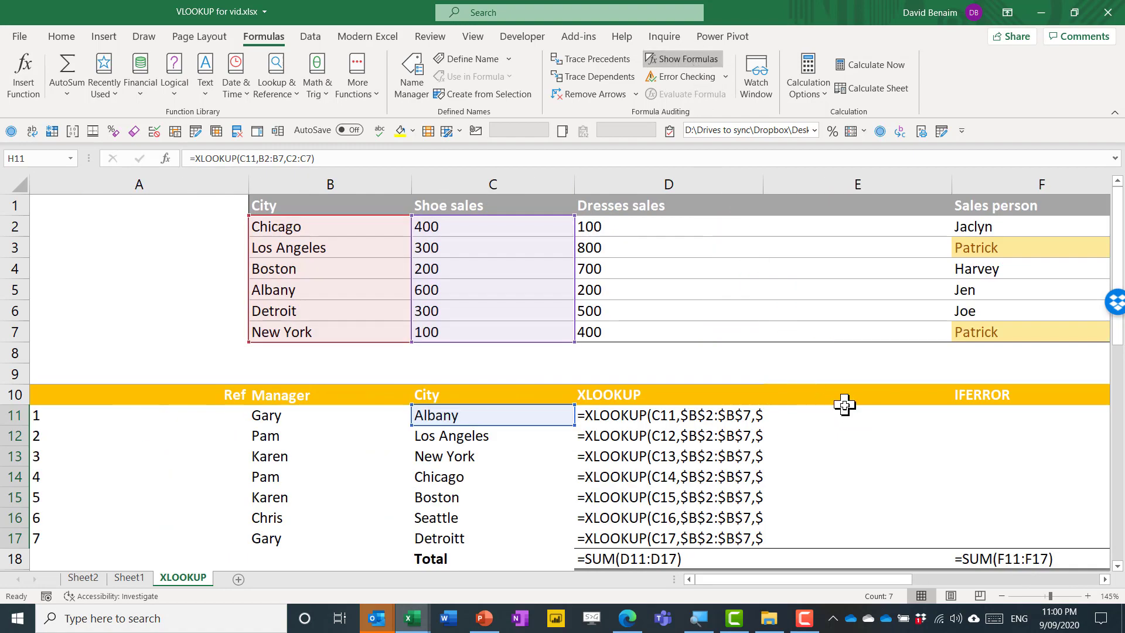
scroll(823, 449, down, 3)
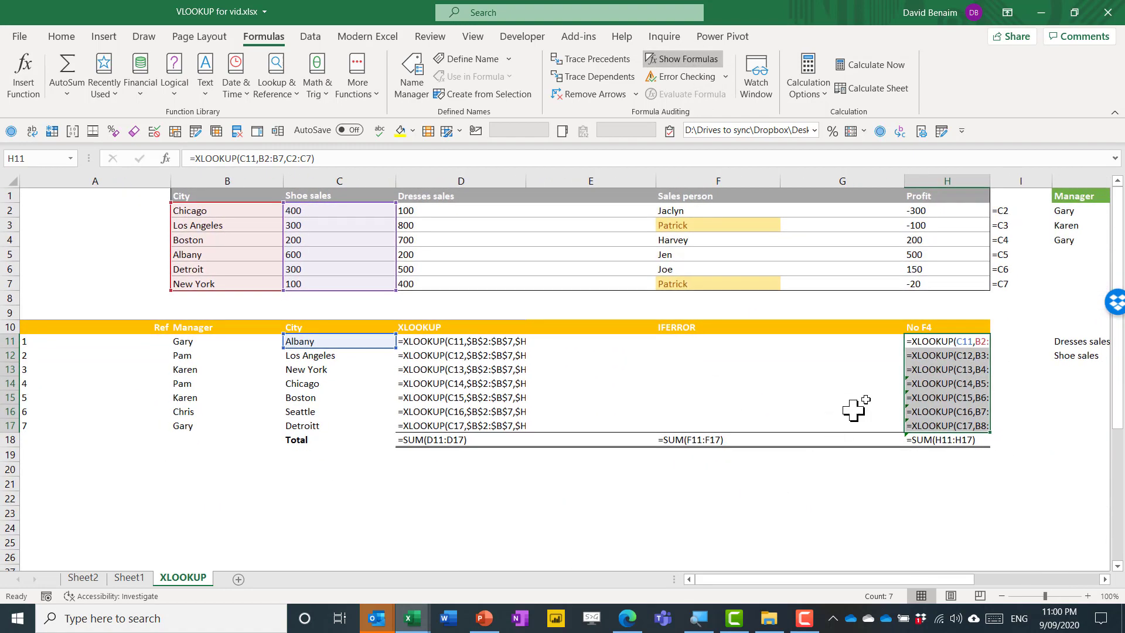
key(Down)
key(Down)
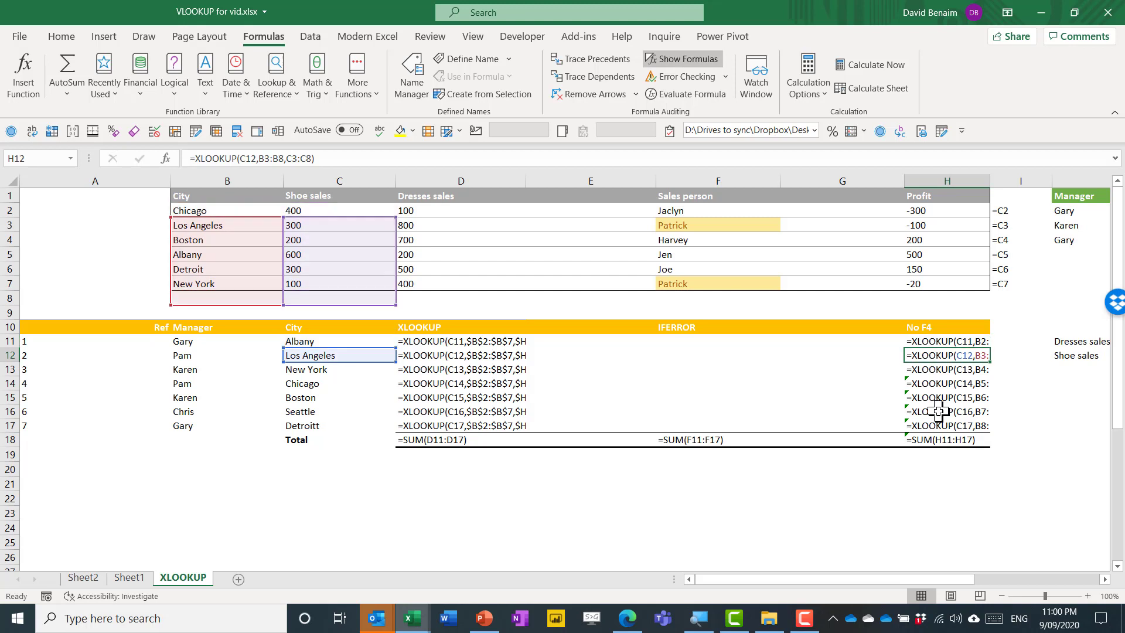
key(Up)
key(Up)
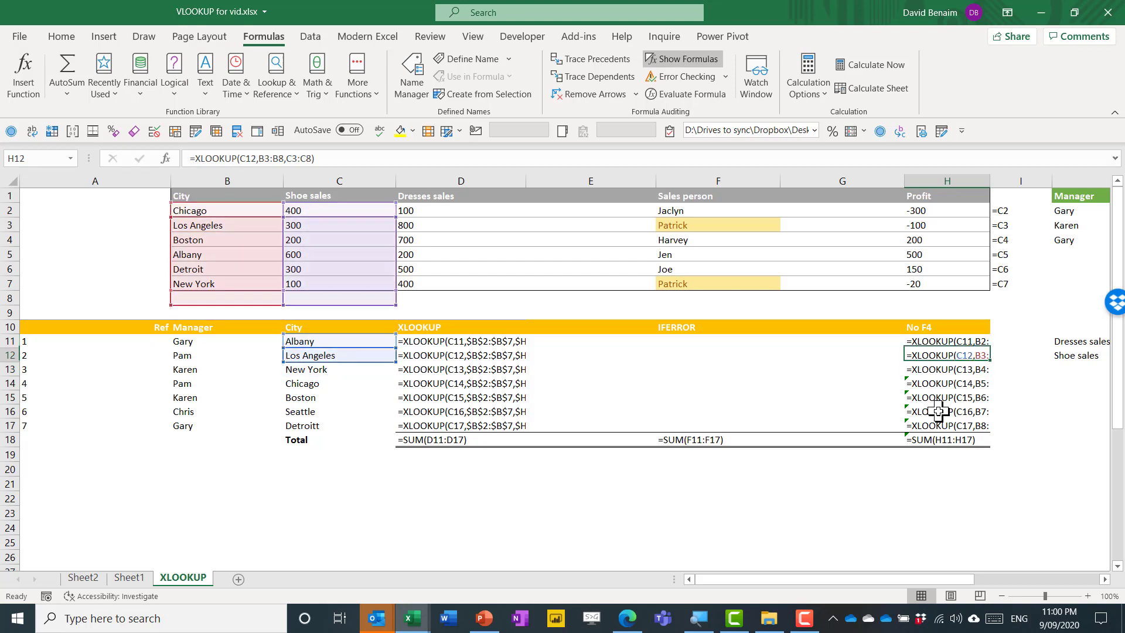
key(Down)
key(Down)
key(Up)
key(Up)
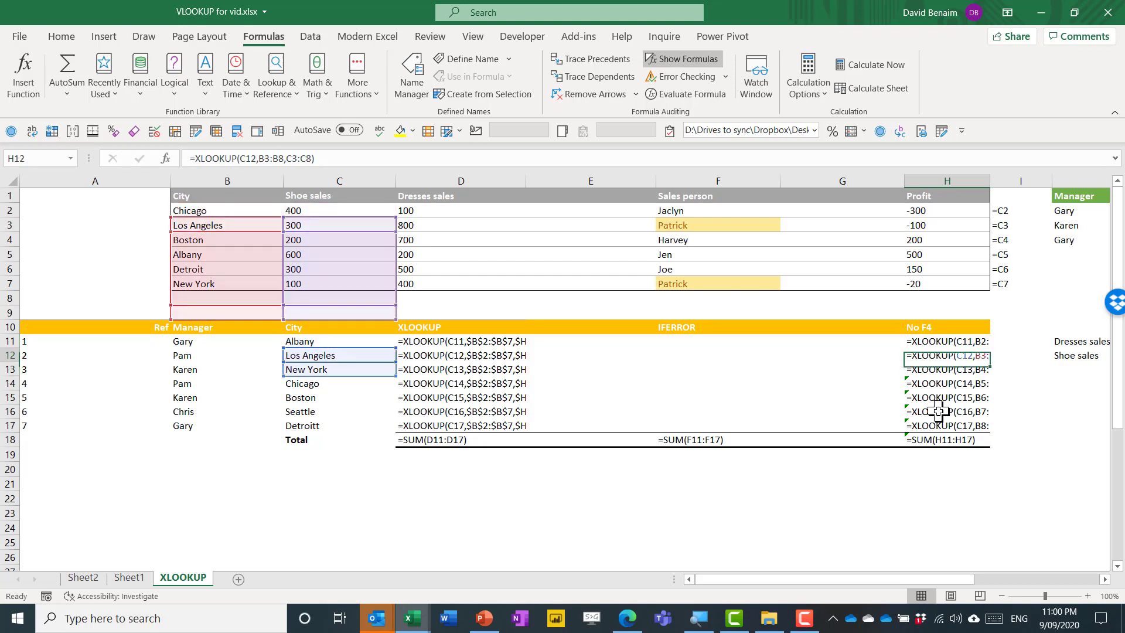
key(Down)
key(Down)
key(Down)
key(Down)
key(Down)
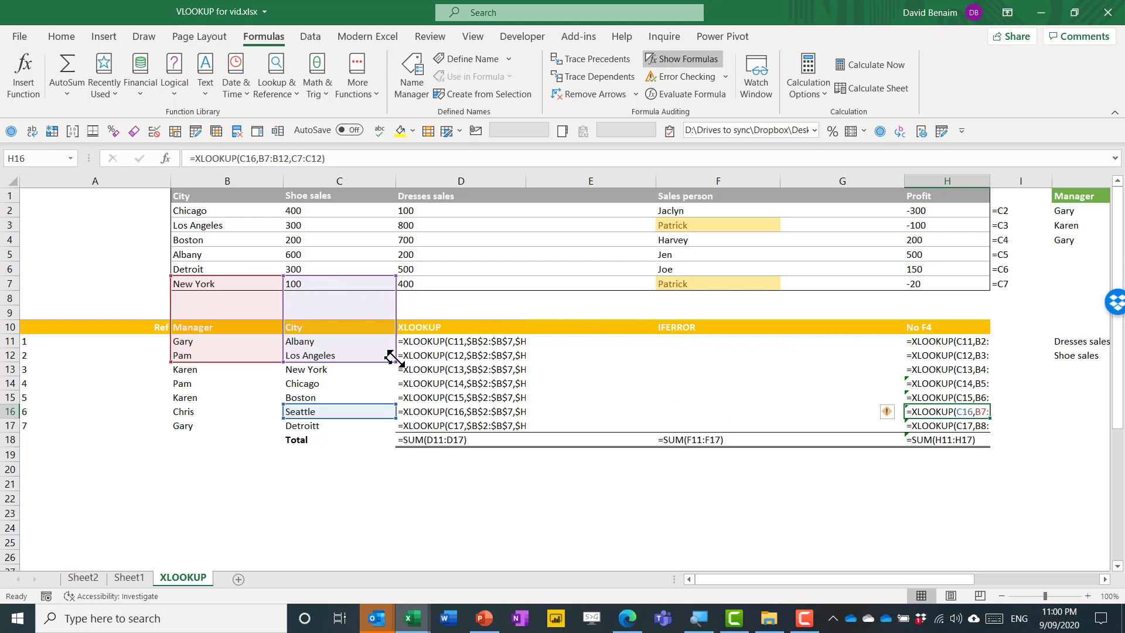
Compare the fixed ranges in the D-column XLOOKUPs, then turn off Show Formulas with Ctrl+`
click(494, 342)
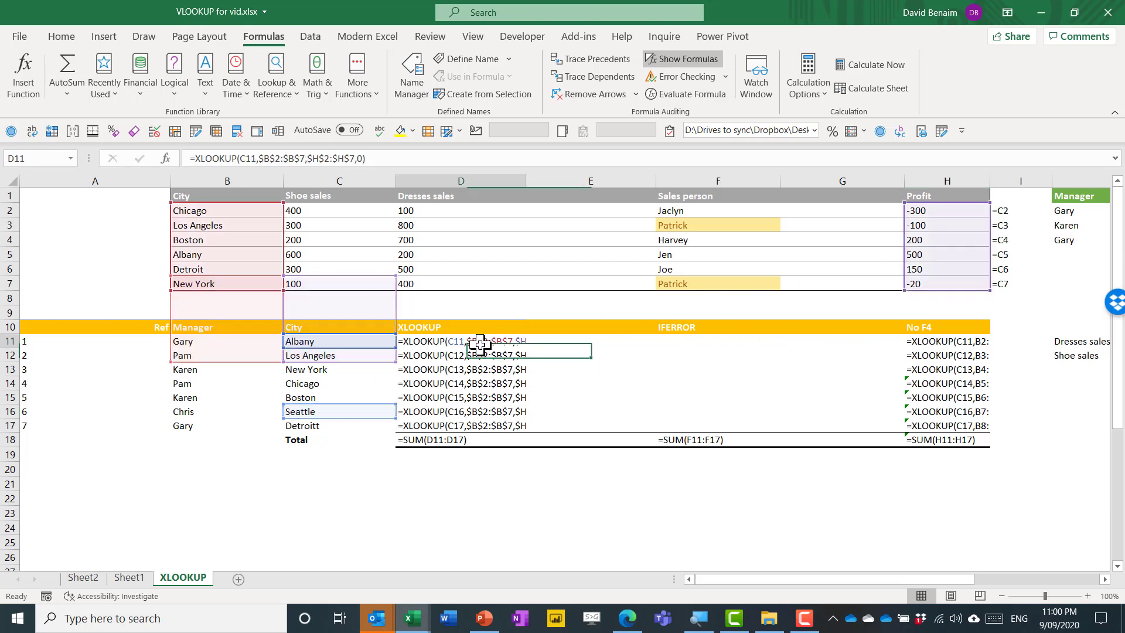
key(Down)
key(Down)
key(Down)
key(Down)
key(Down)
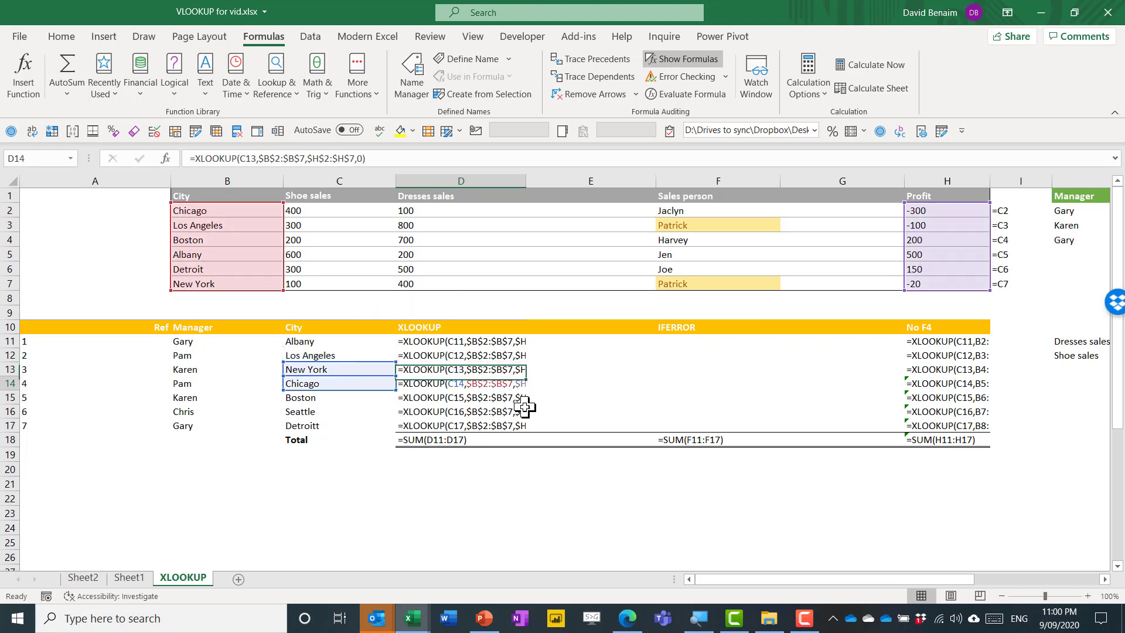
key(Up)
key(Up)
key(Up)
key(Up)
key(Up)
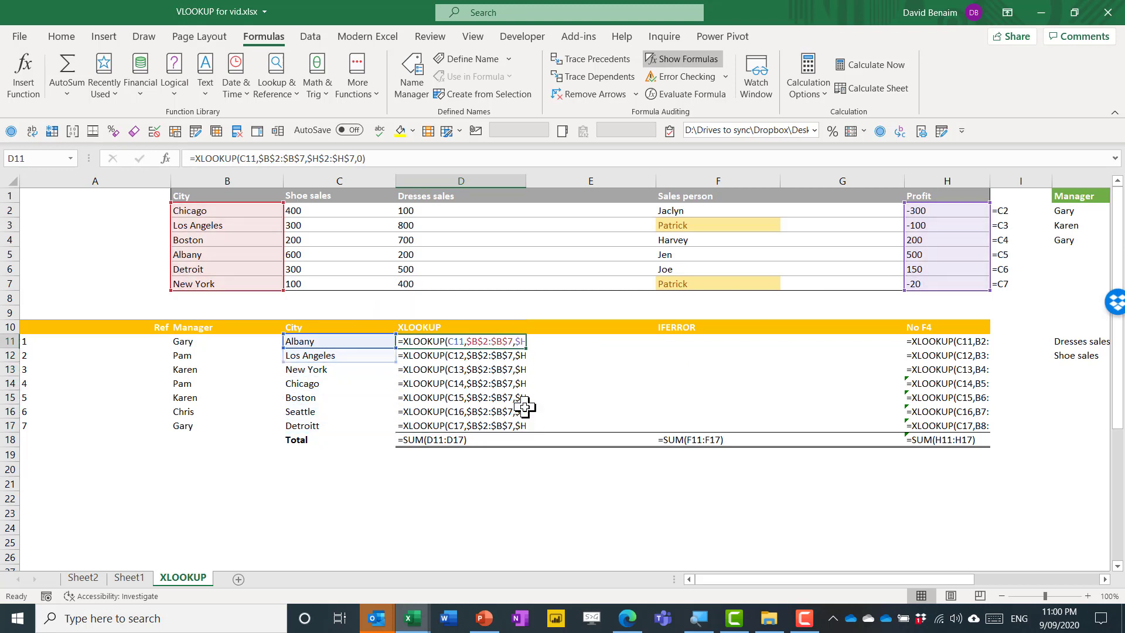
key(Down)
key(Down)
key(Down)
key(Down)
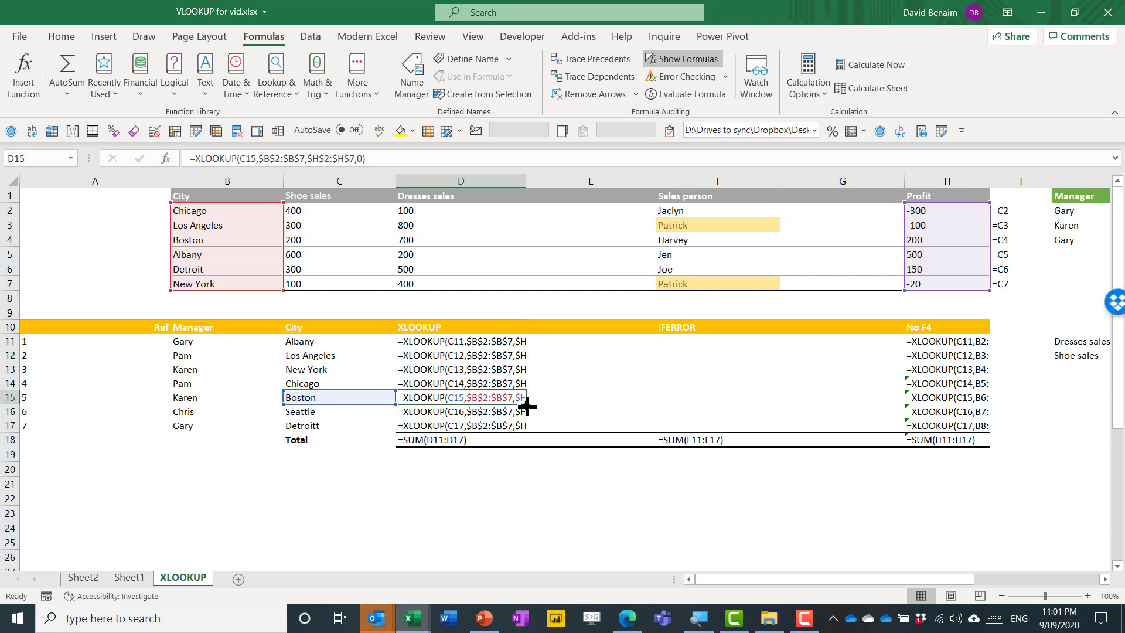
key(ctrl+grave)
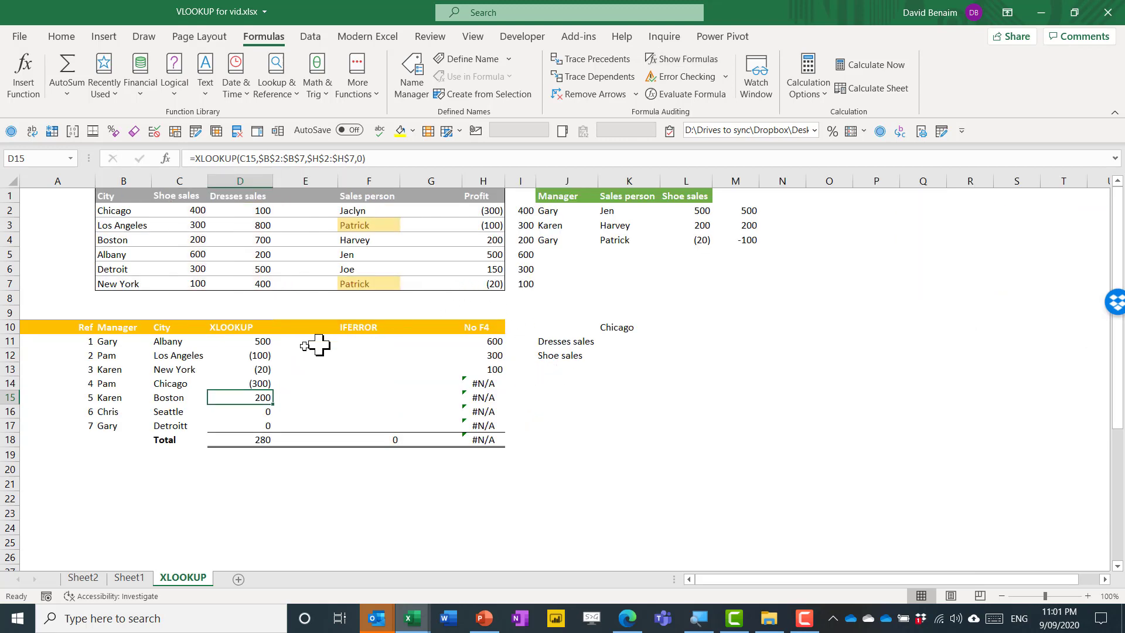
Start an XLOOKUP in K11 searching J11 in the absolute header row $B$1:$H$1
scroll(416, 337, up, 1)
scroll(417, 336, down, 2)
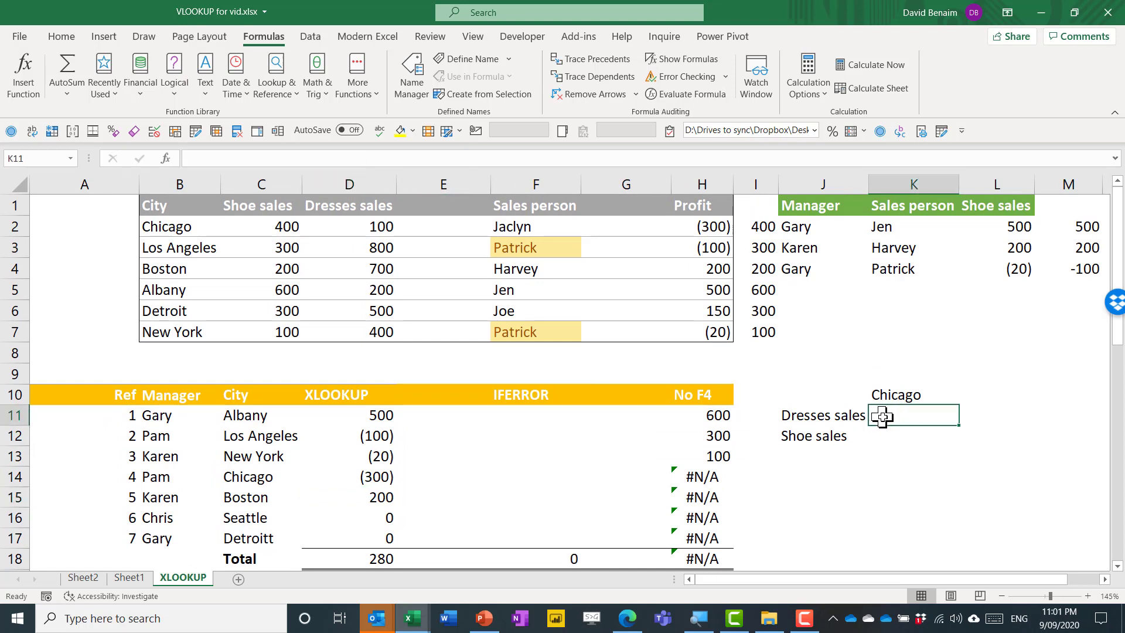
text(=xl)
key(Tab)
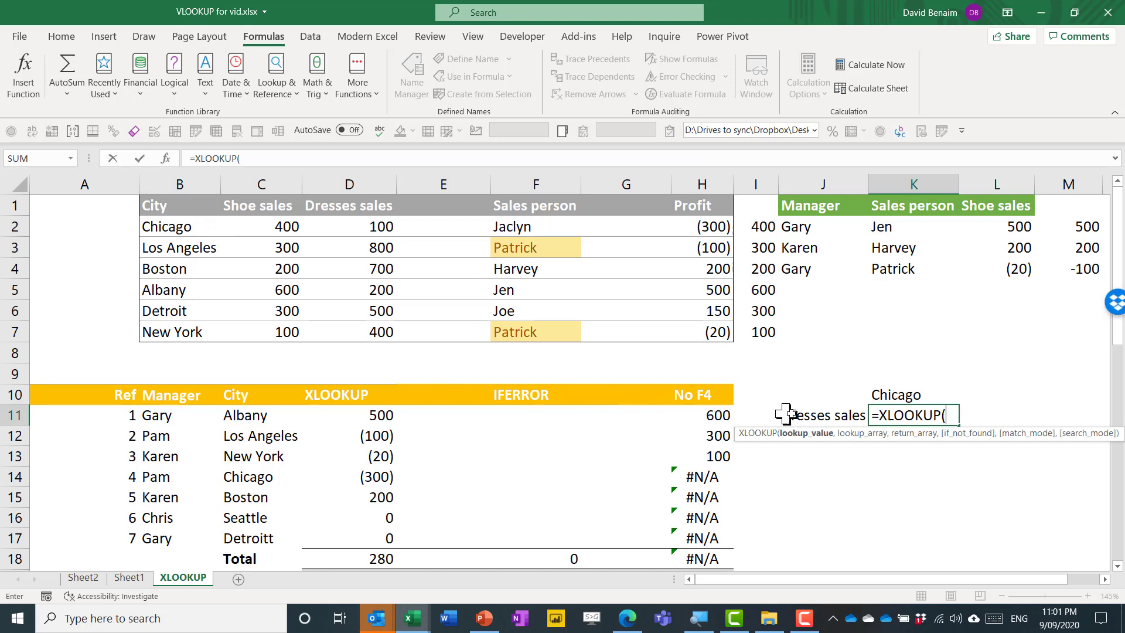
click(804, 409)
text(,)
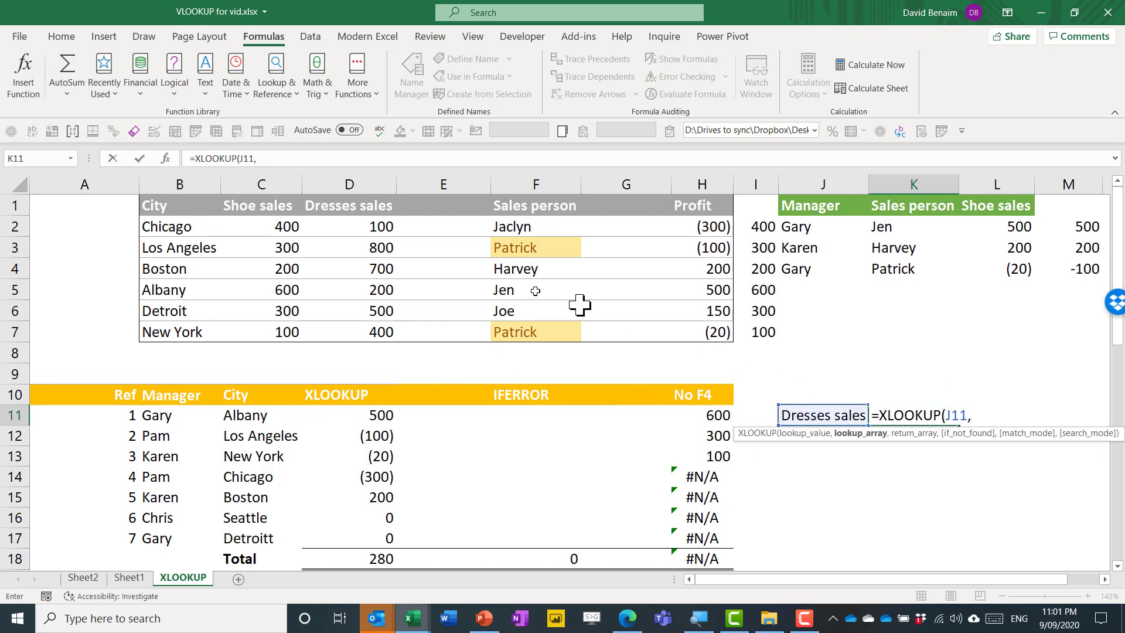
drag(203, 212, 689, 206)
key(F4)
Return Chicago's row $B$2:$H$2 and fill the formula to K12, giving 100 and 400
text(,)
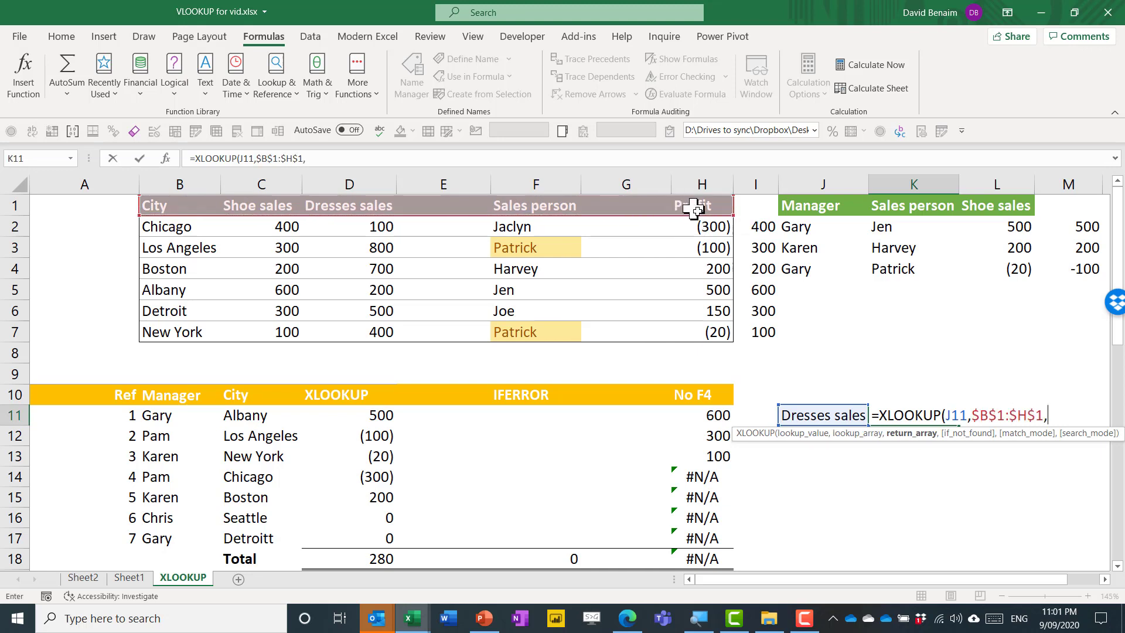
drag(175, 227, 695, 227)
key(F4)
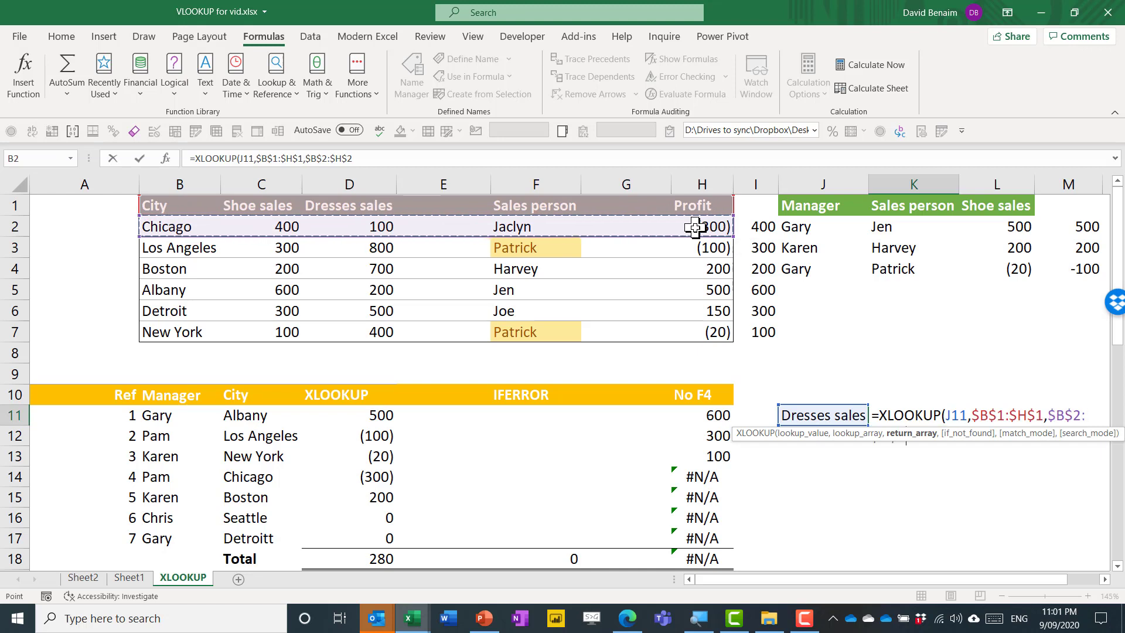
text(,)
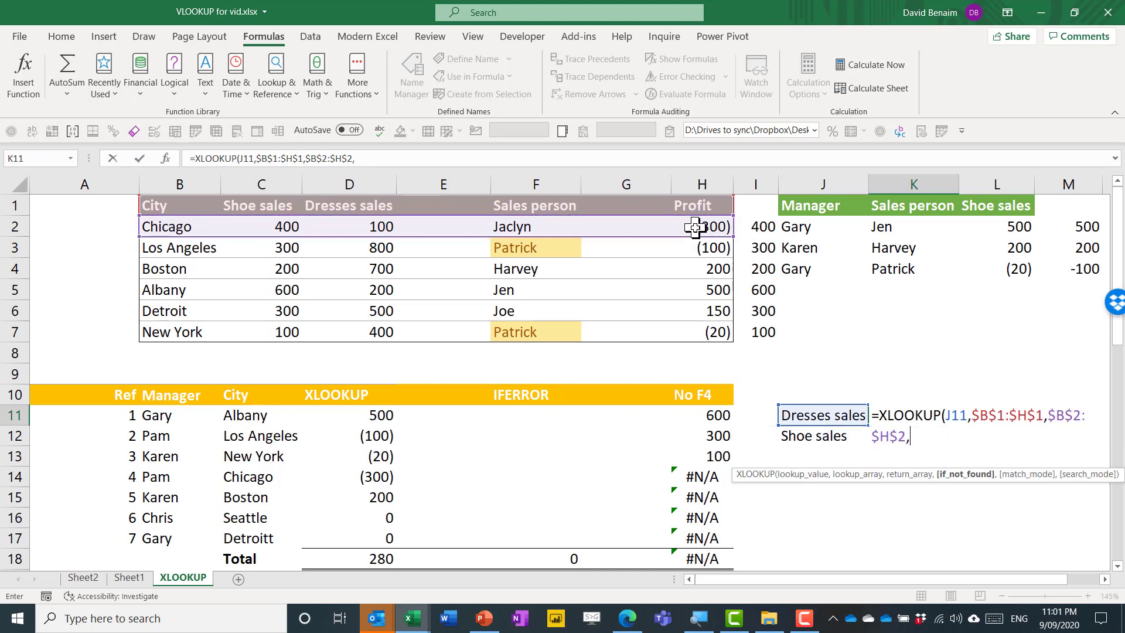
key(BackSpace)
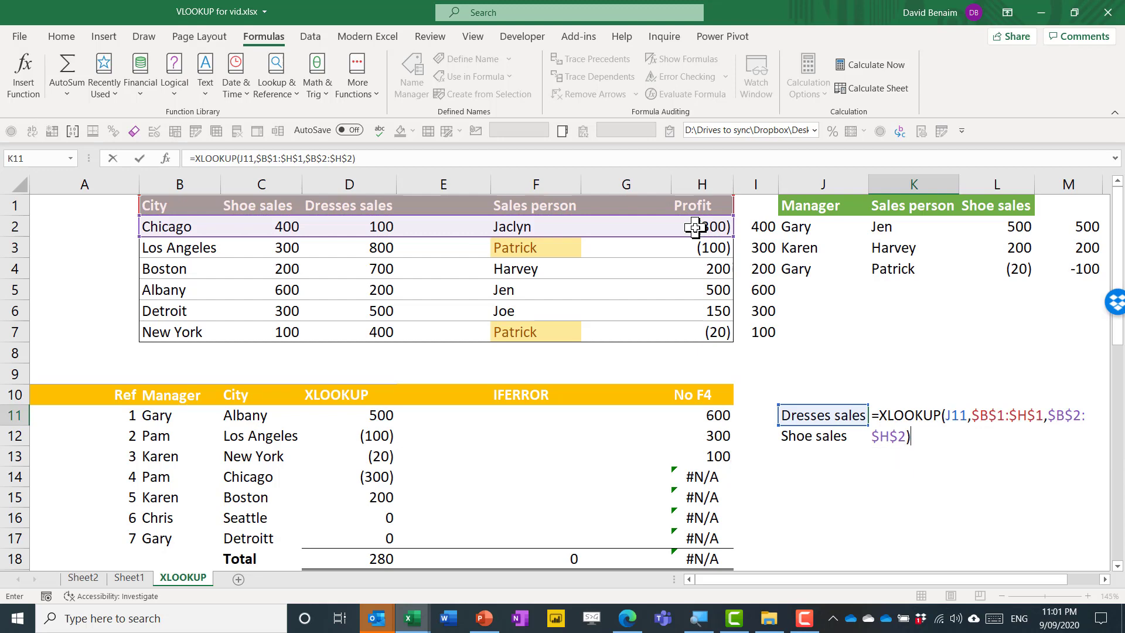
key(ctrl+Return)
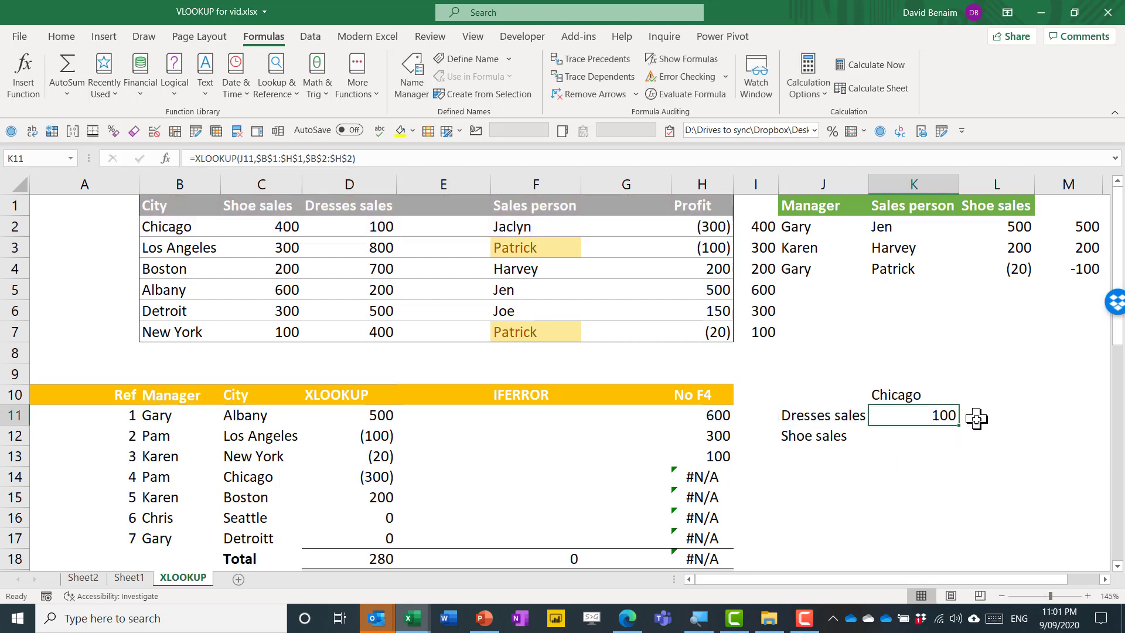
drag(959, 425, 961, 446)
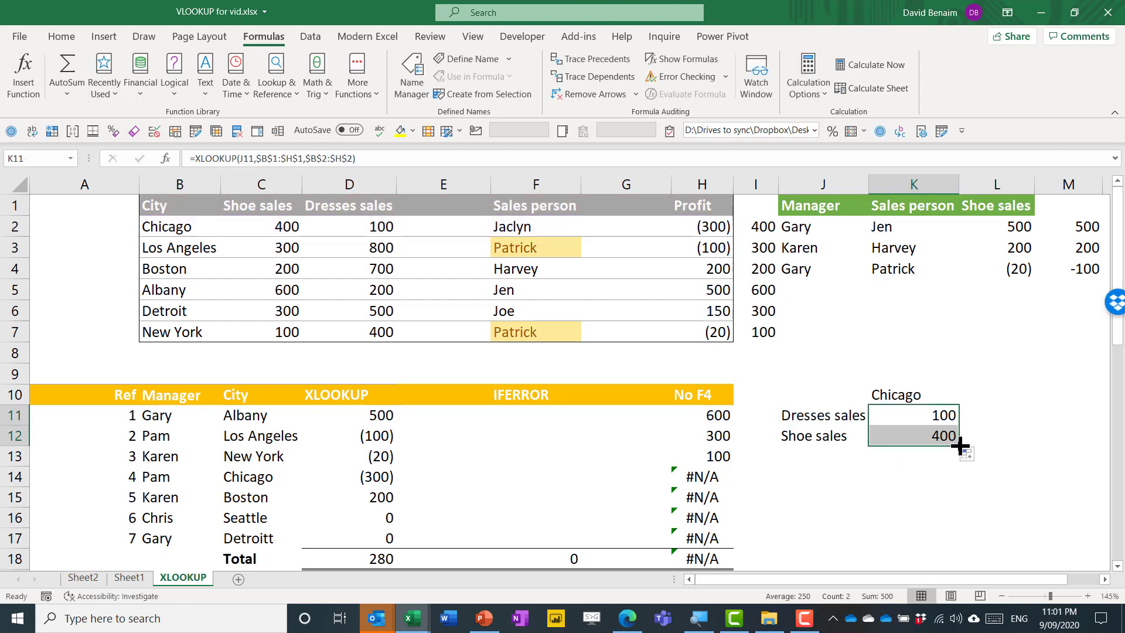
click(922, 412)
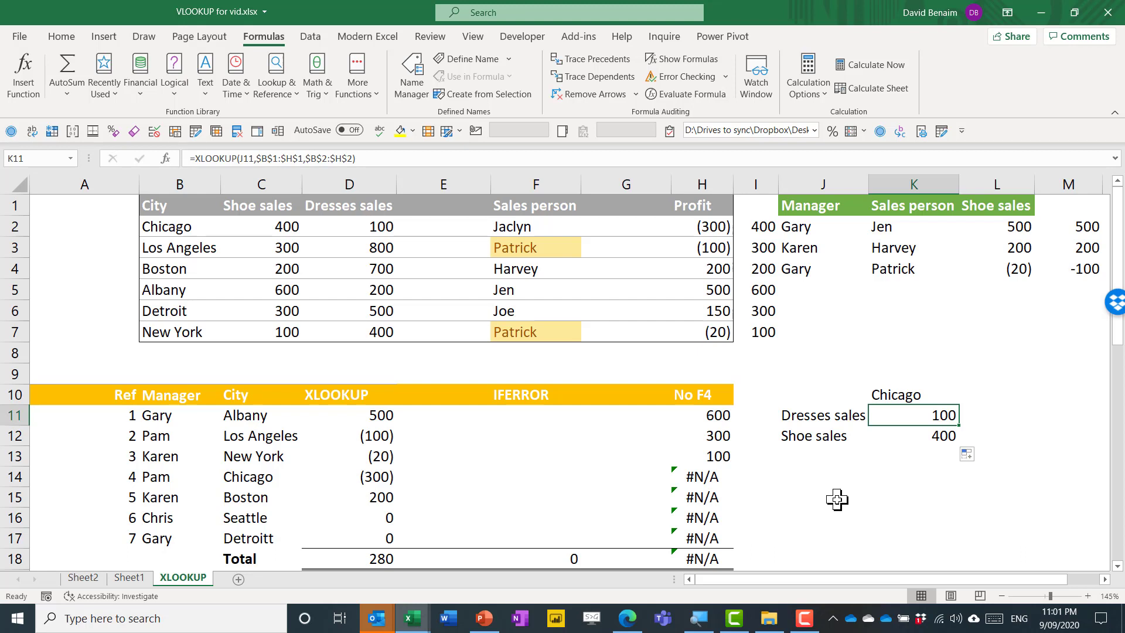
Enter X in J14 and + in J15, then select cell L9
click(830, 475)
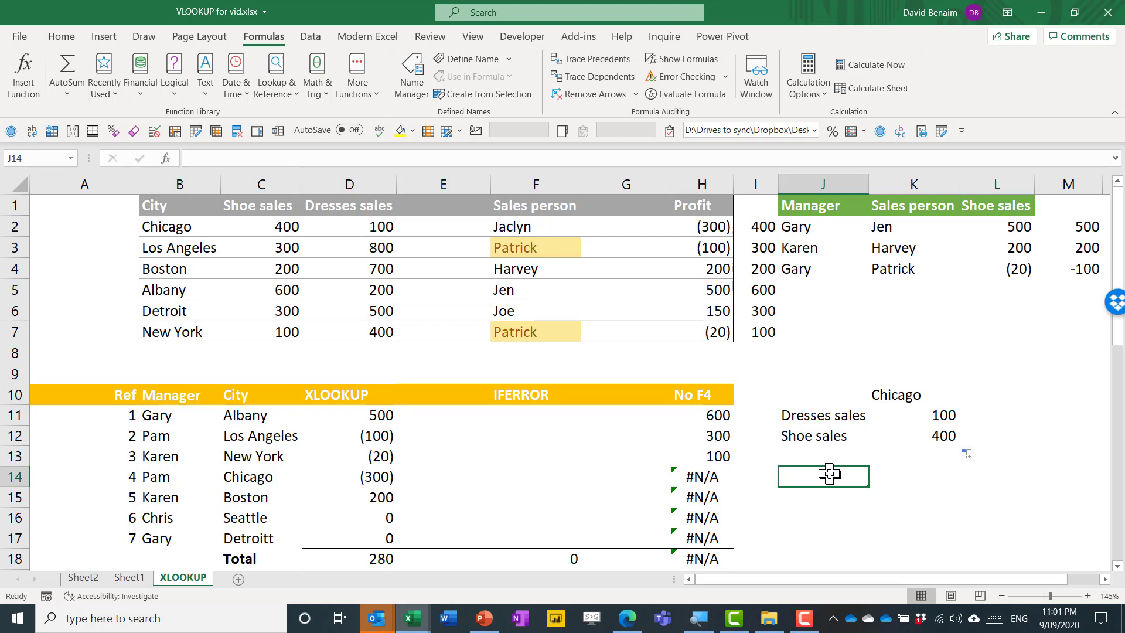
text(X)
key(Return)
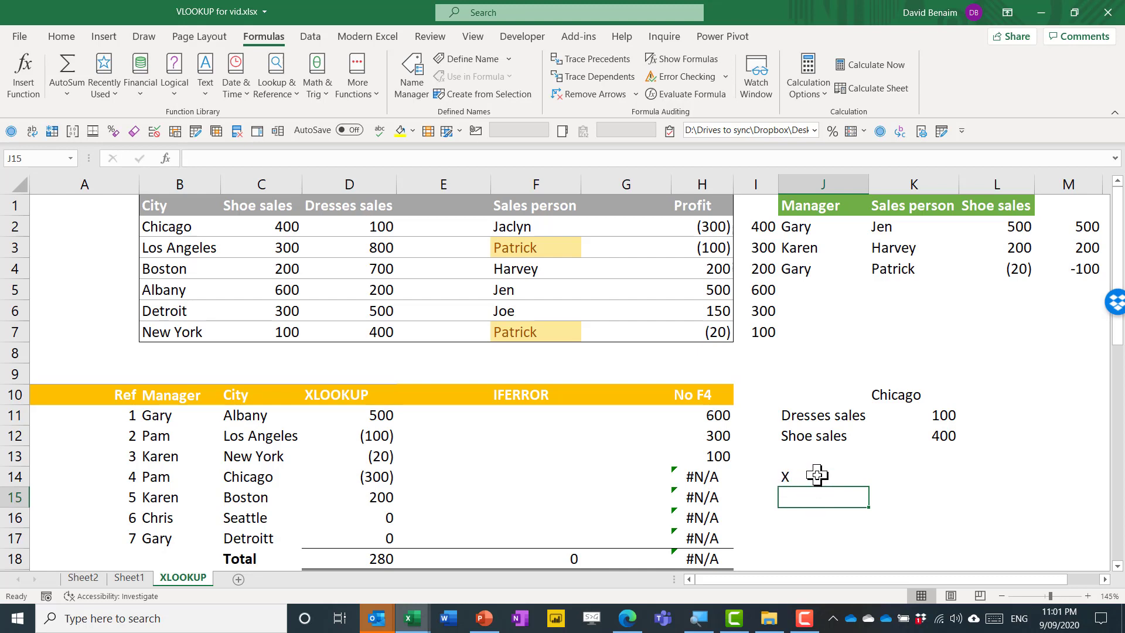
text(+)
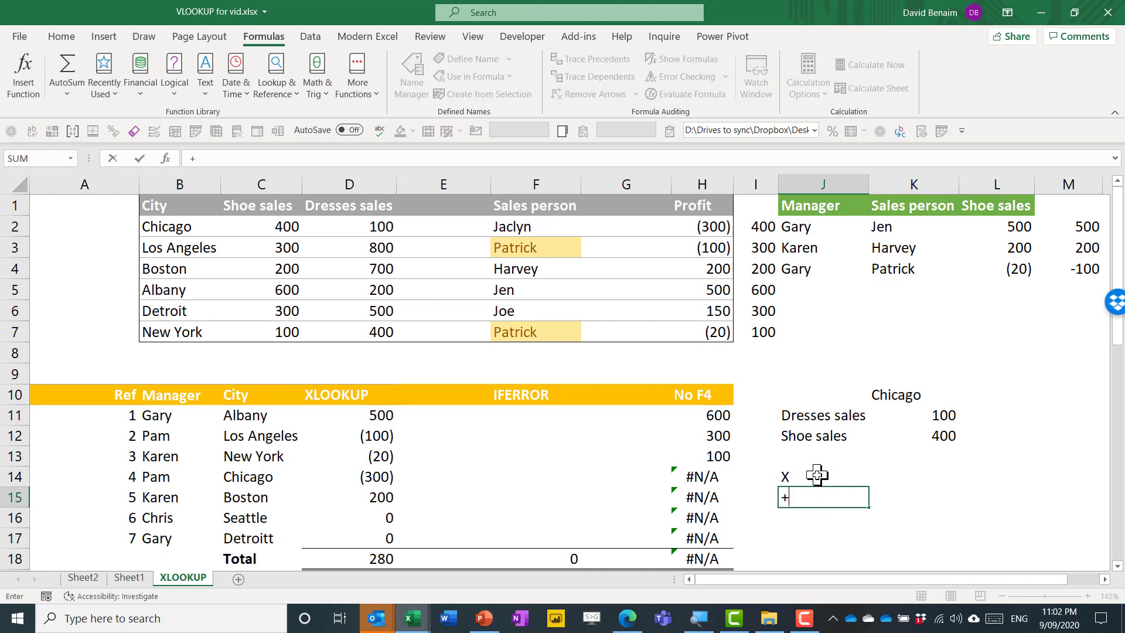
key(ctrl+Return)
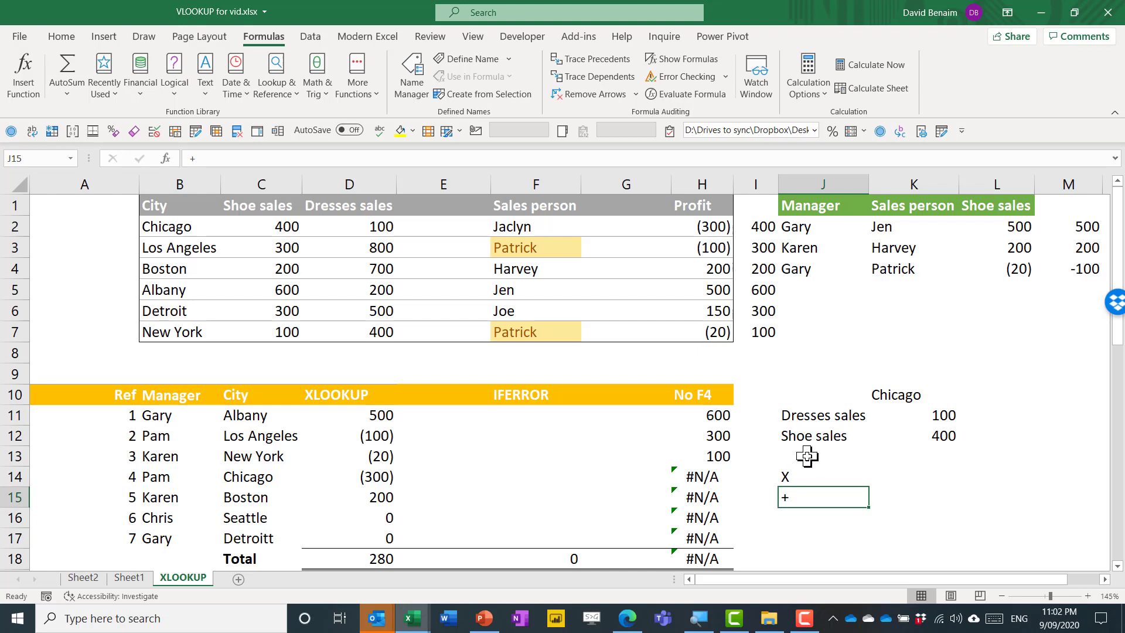
key(Up)
key(Up)
click(1030, 367)
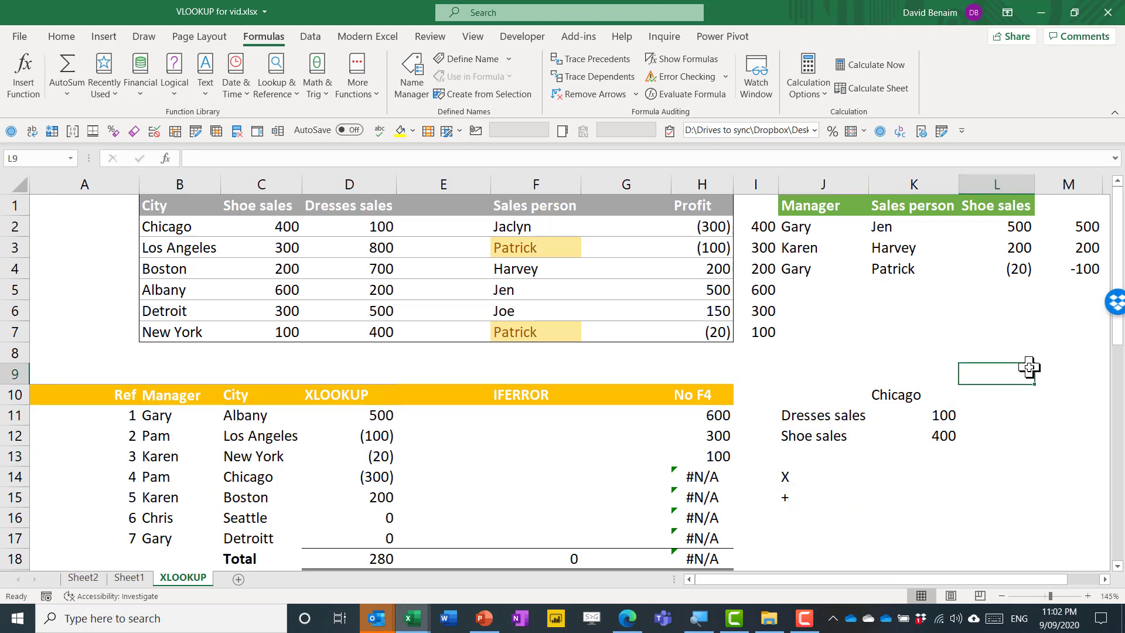